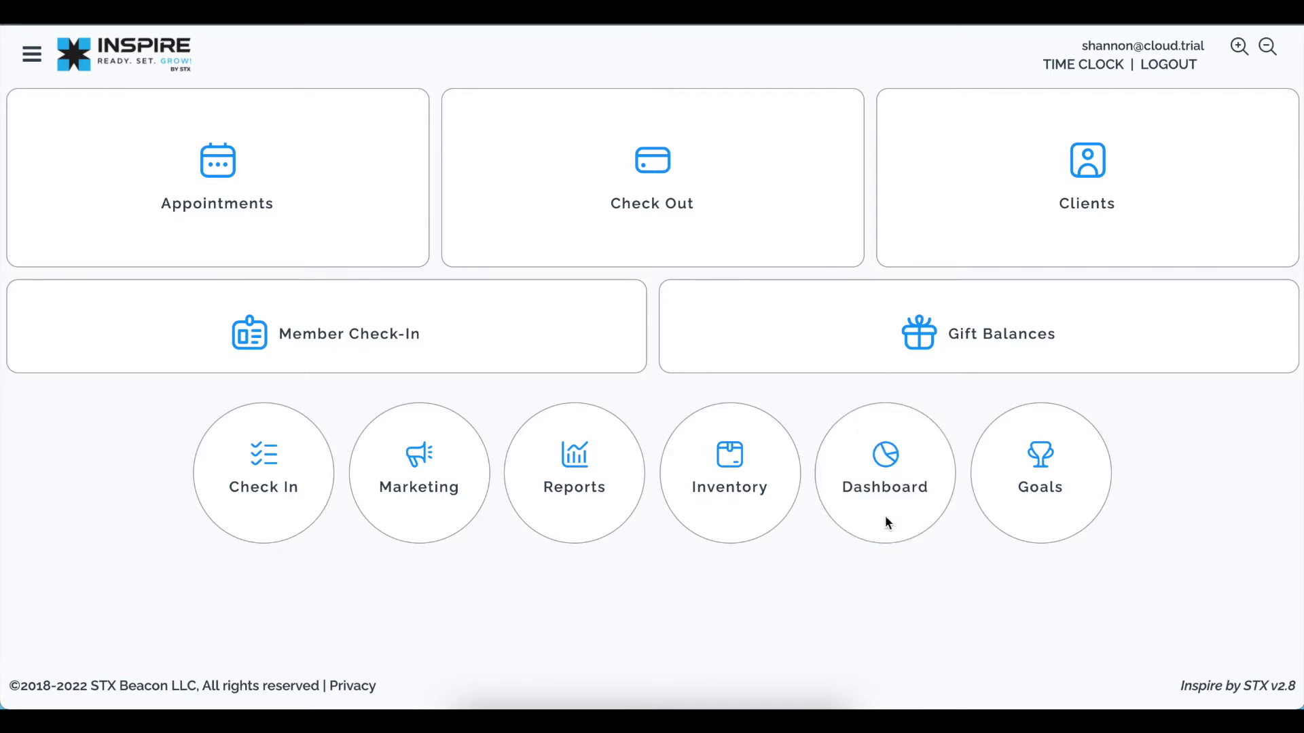
Open the appointment calendar, filter it to the first listed worker and show that worker's schedule in Week view.
click(231, 247)
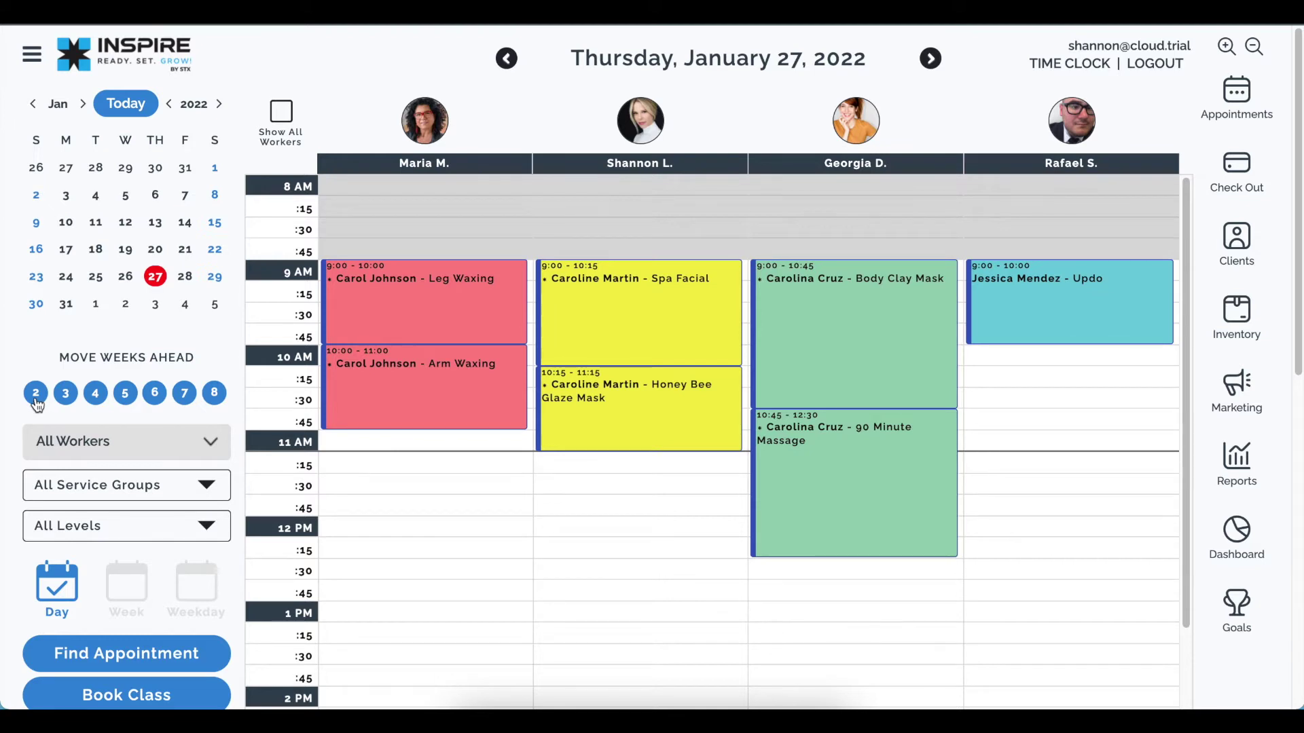
scroll(39, 400, down, 1)
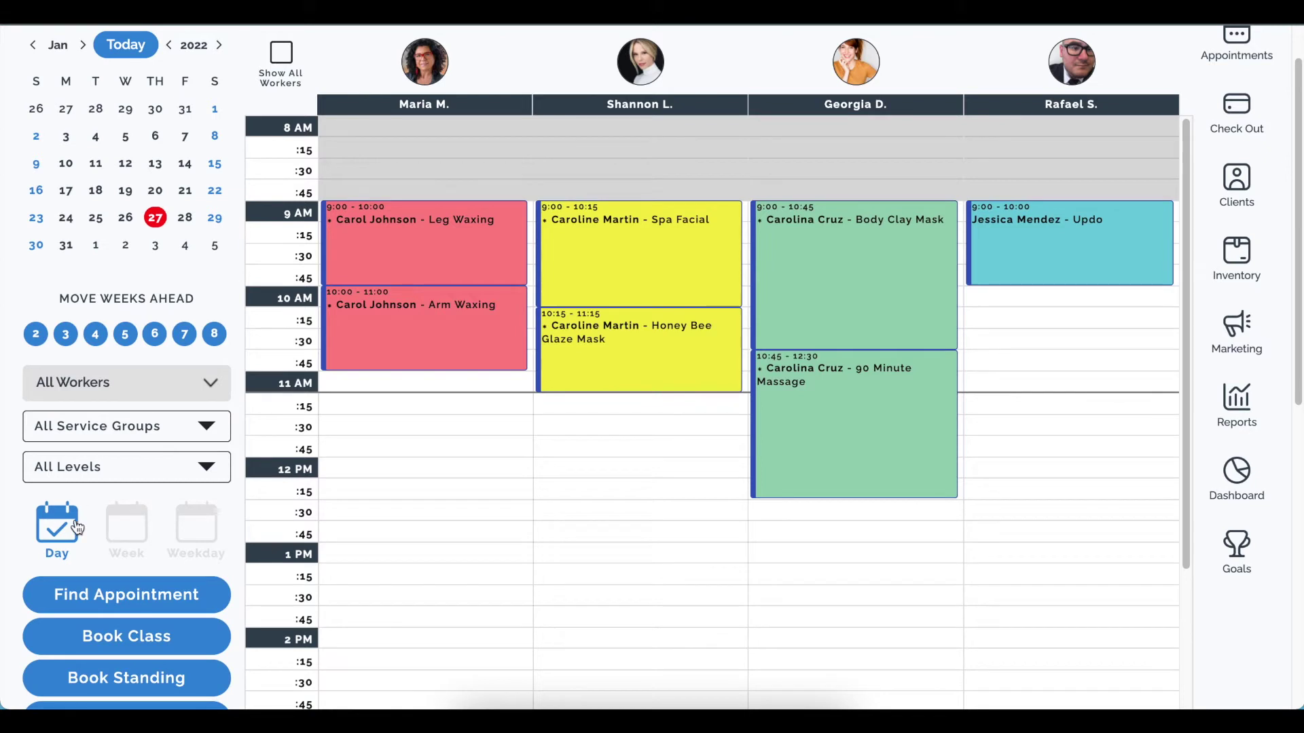
click(102, 383)
click(81, 406)
click(126, 513)
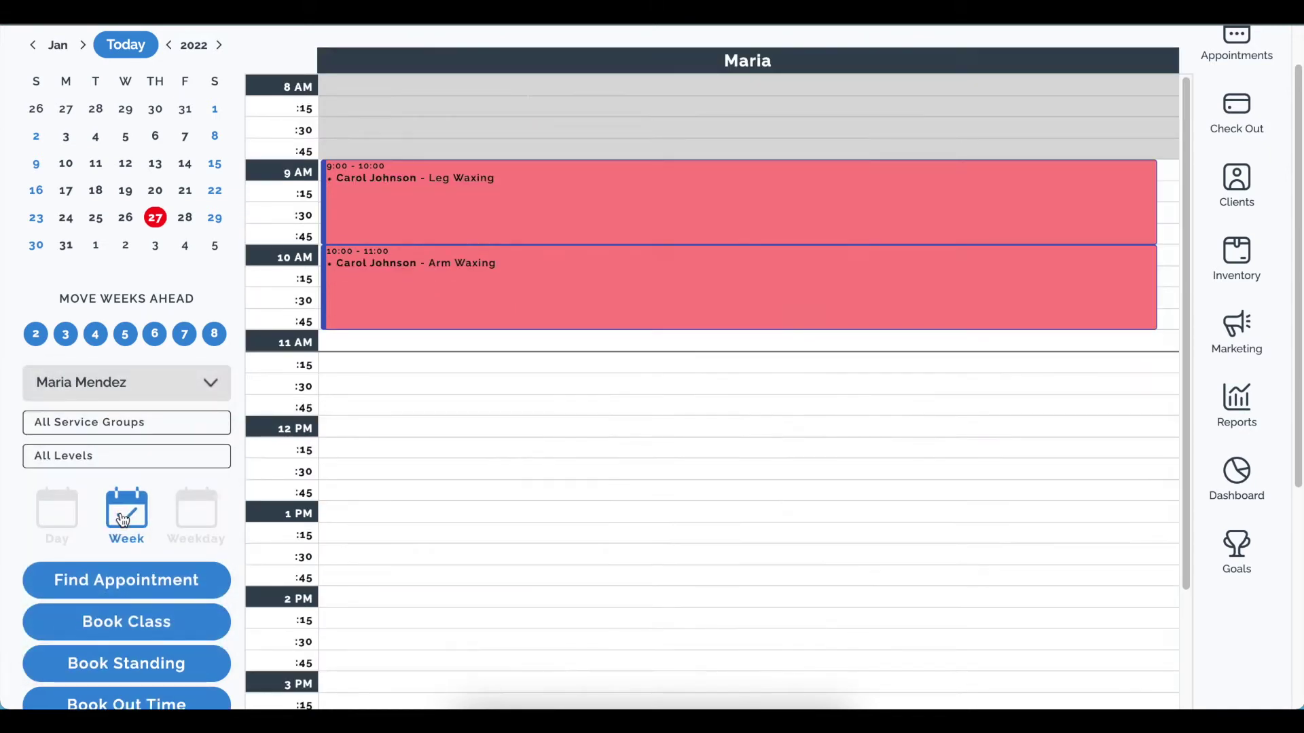
Return the appointment calendar to Day view and show all workers.
scroll(548, 400, up, 1)
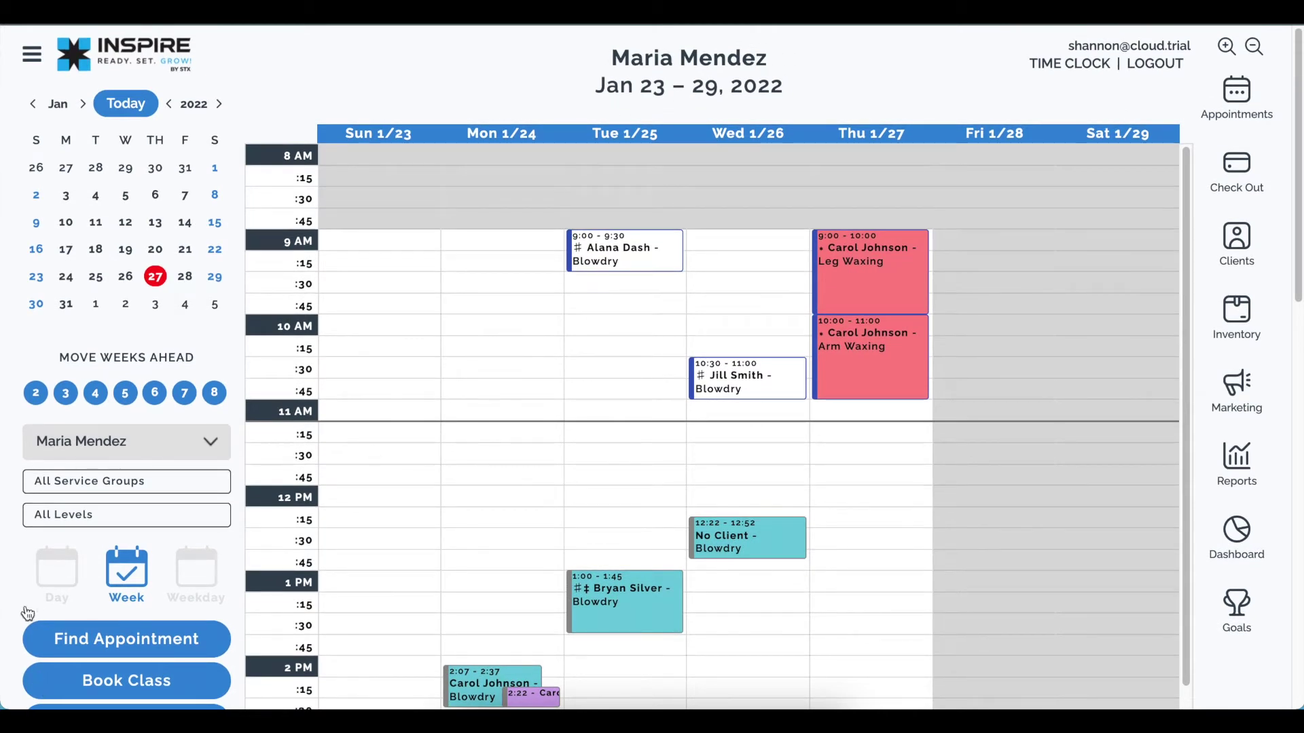
click(55, 578)
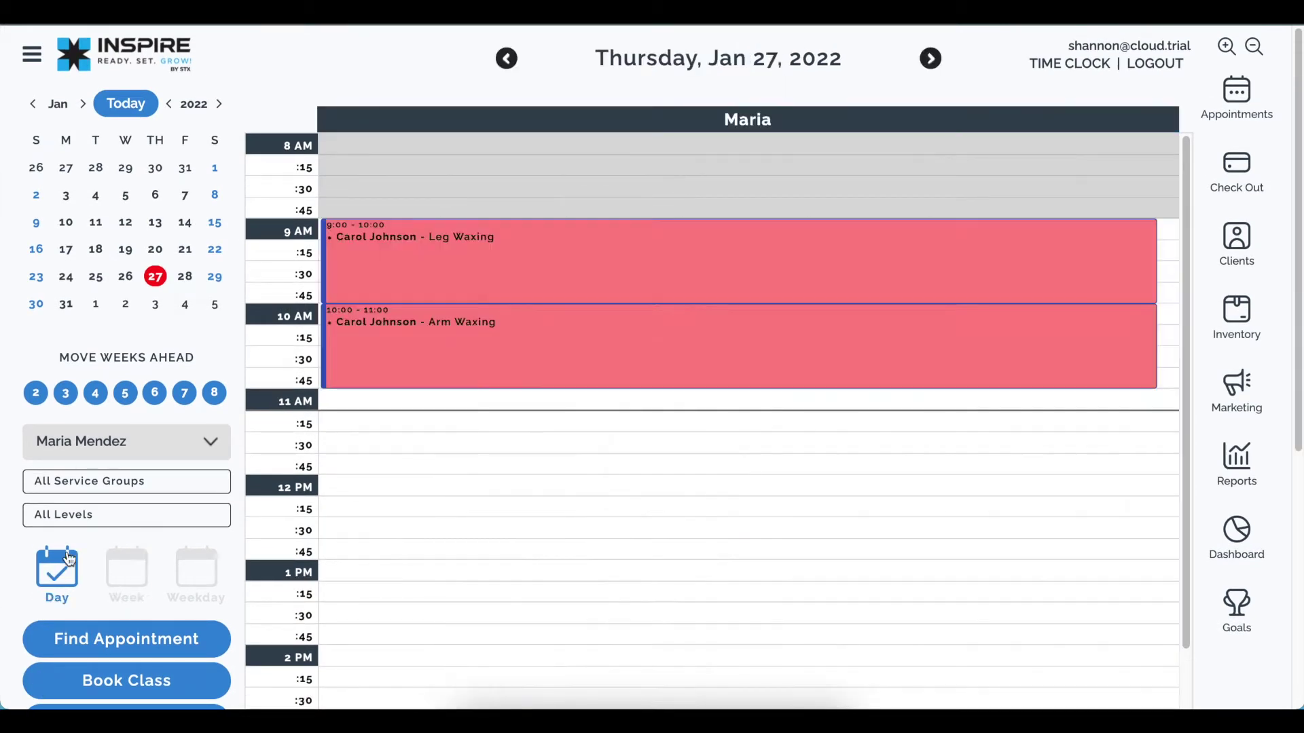
click(113, 442)
click(97, 417)
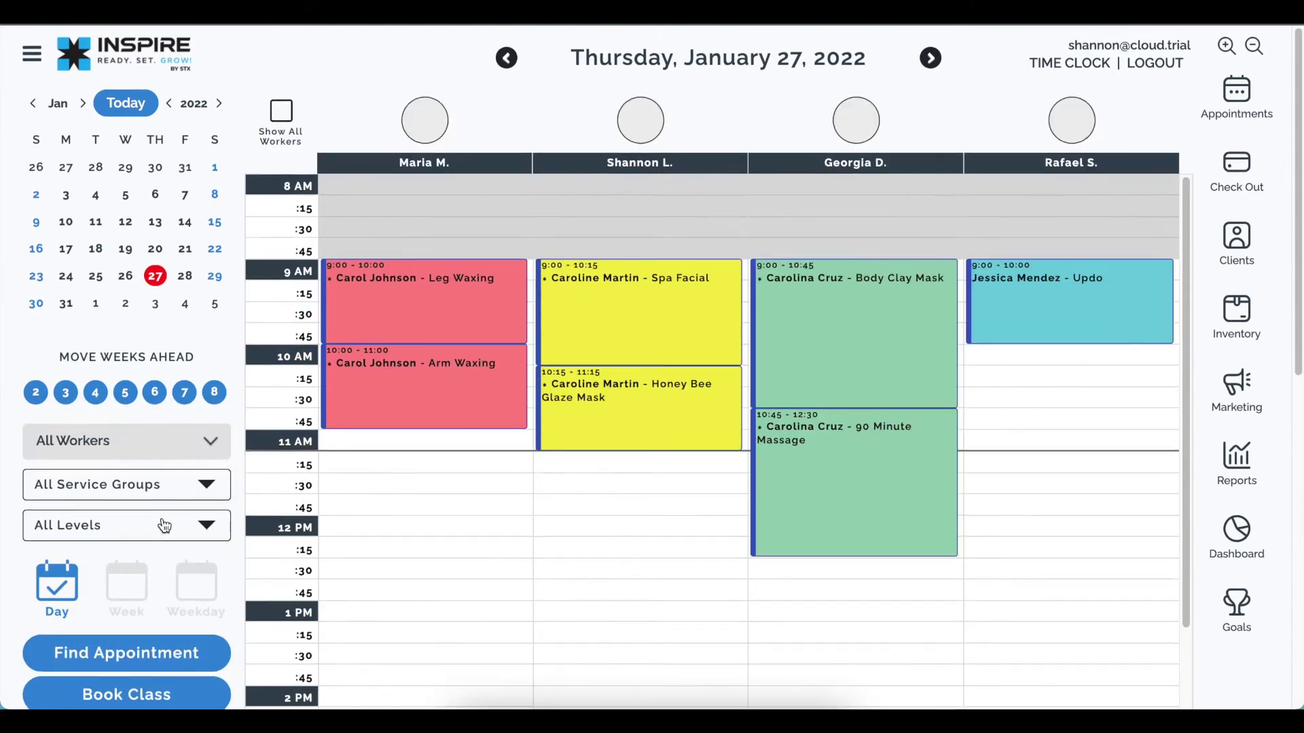
Start finding an appointment by searching for the client by first name and choosing the client's record.
scroll(165, 552, down, 2)
scroll(166, 551, down, 2)
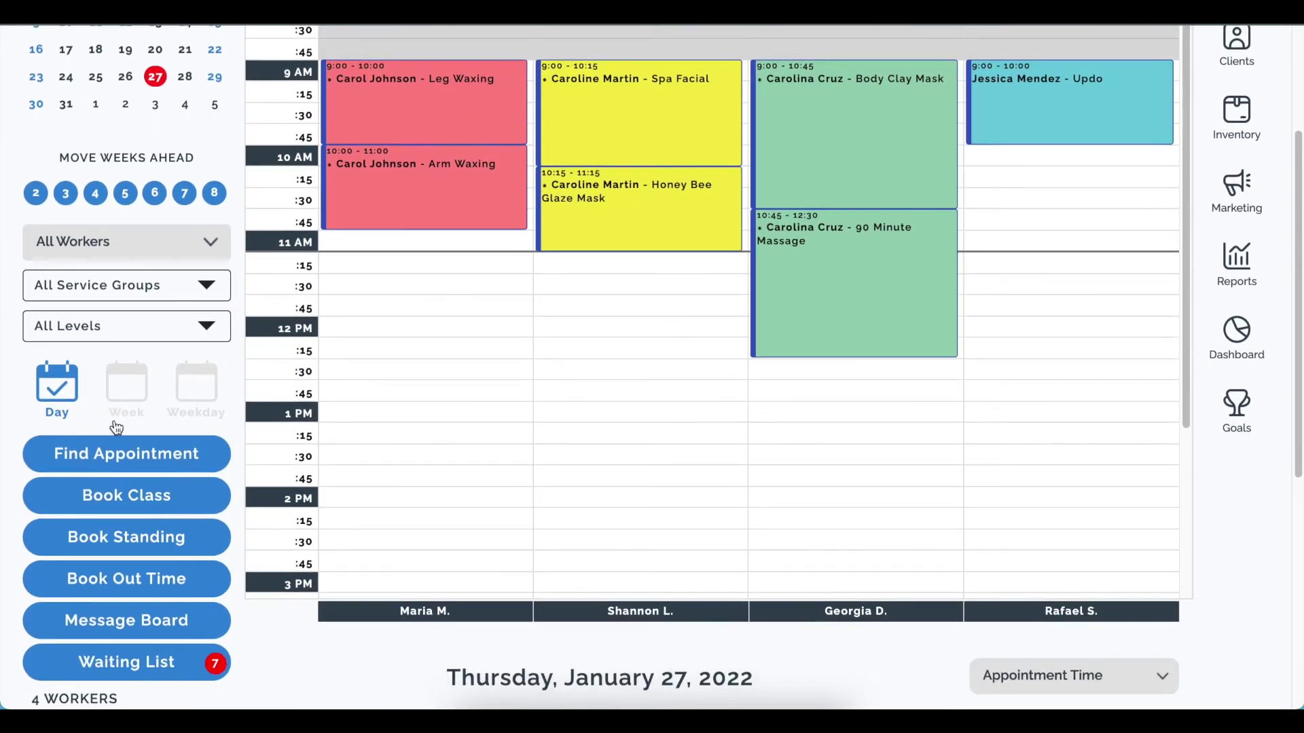
click(122, 459)
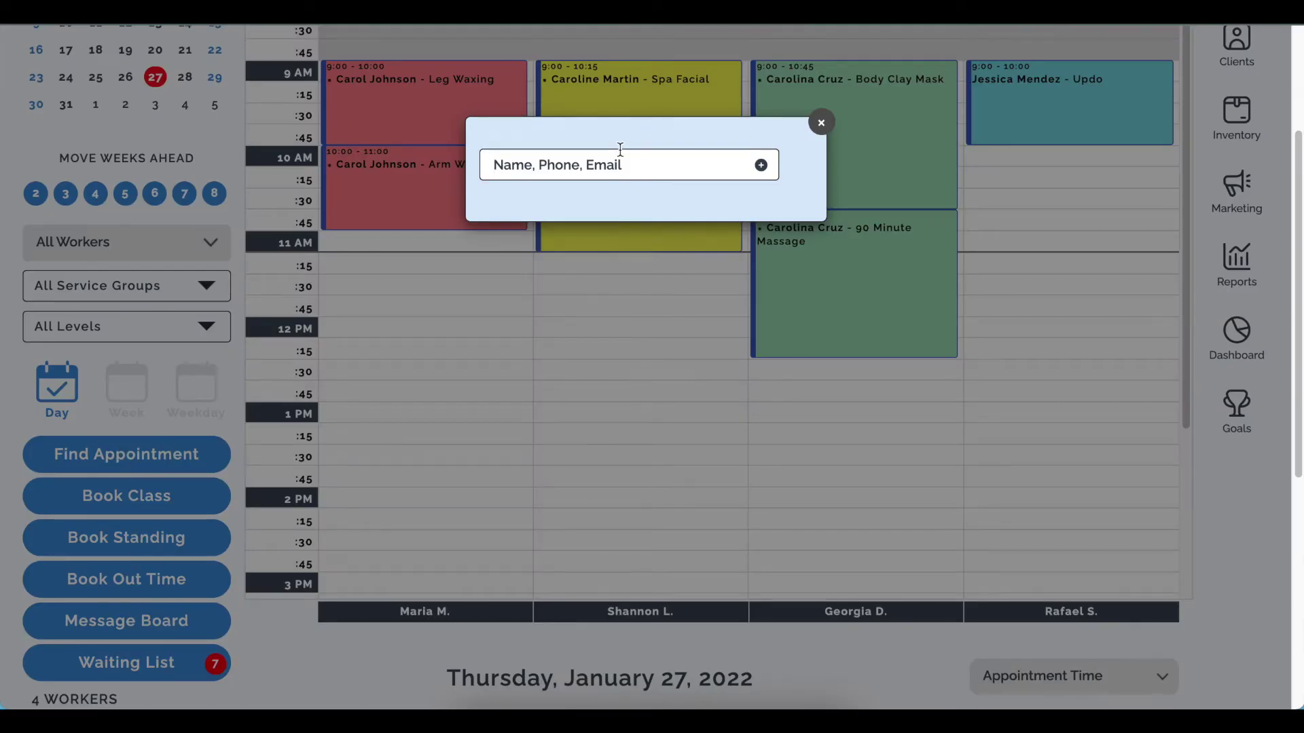
text(carol)
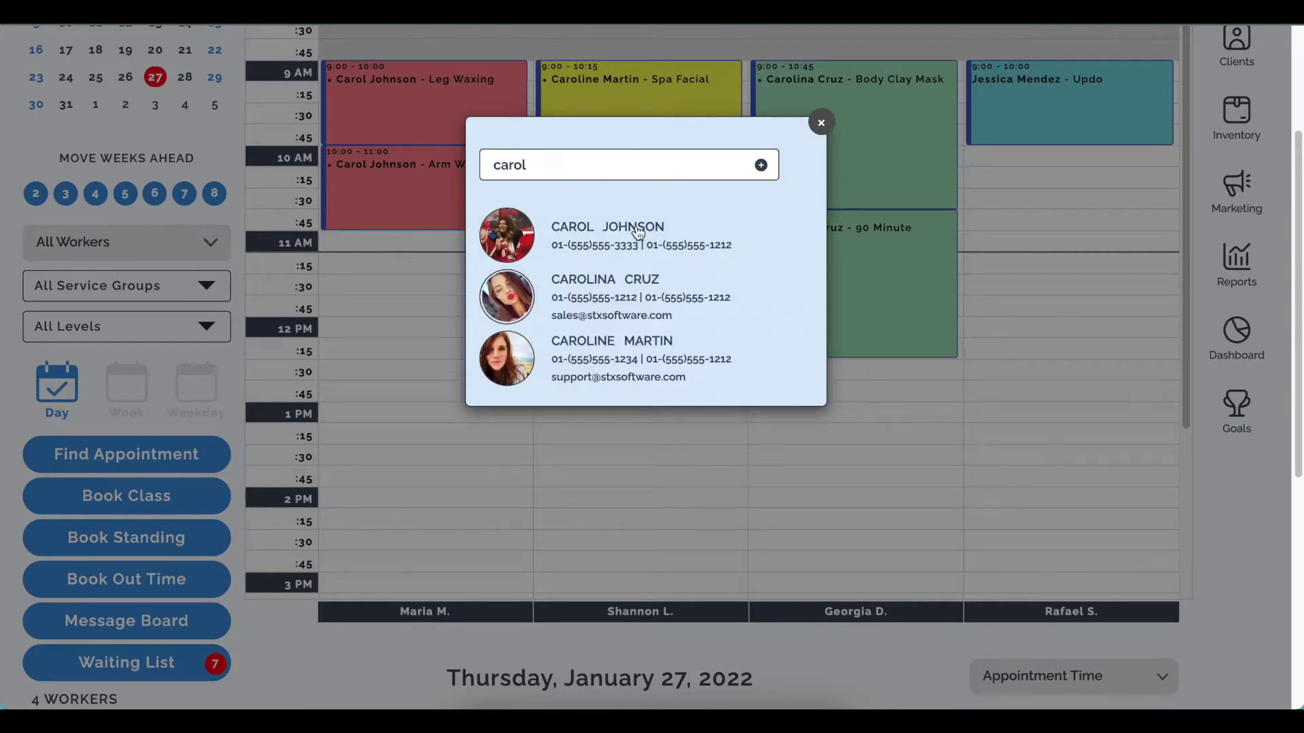
click(636, 231)
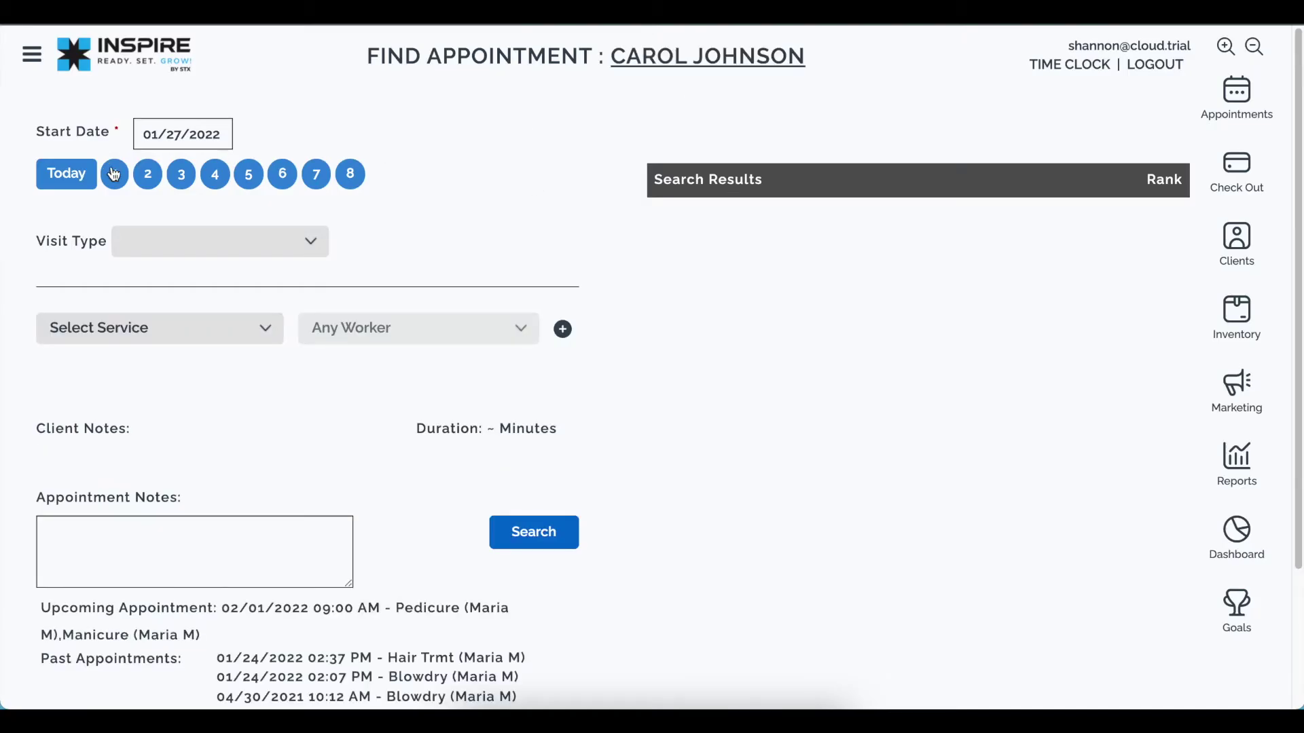
Search for Blowdry openings with any worker starting six weeks ahead on 03/10/2022, and select the first 9:00 AM slot.
click(279, 176)
click(197, 338)
click(197, 519)
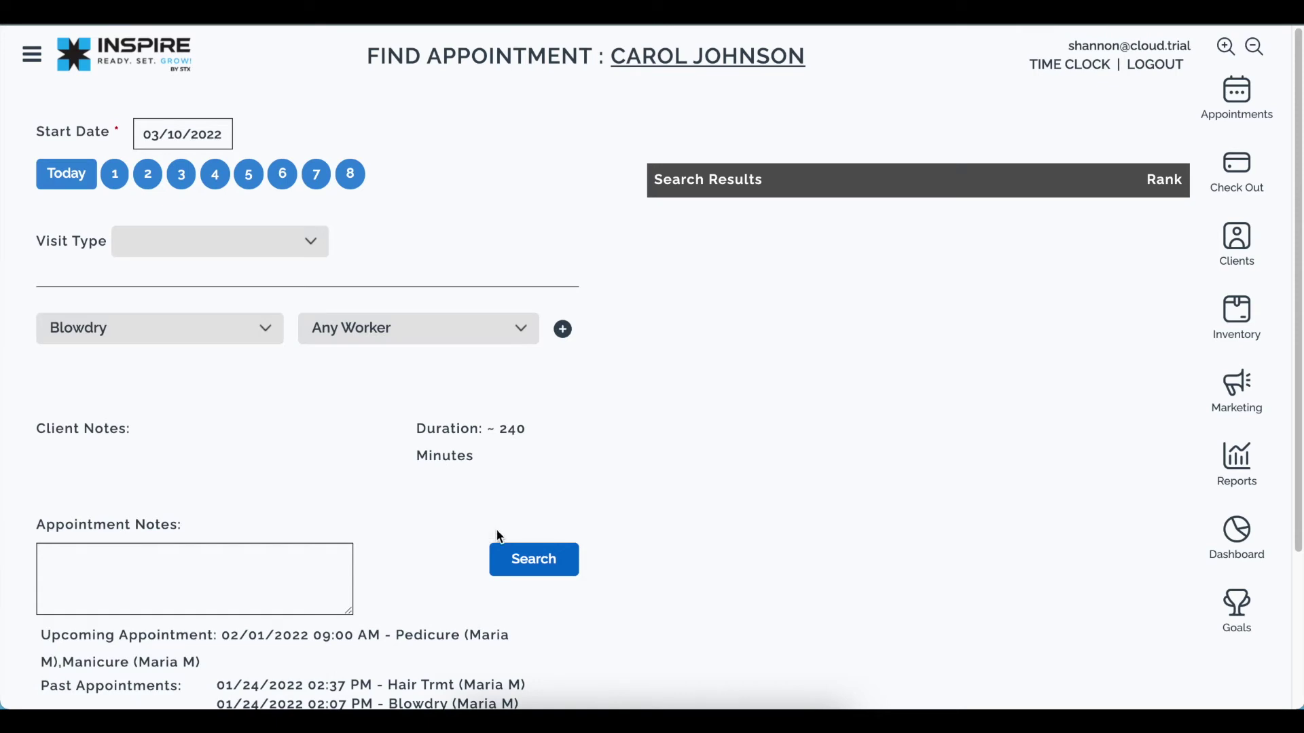
click(519, 561)
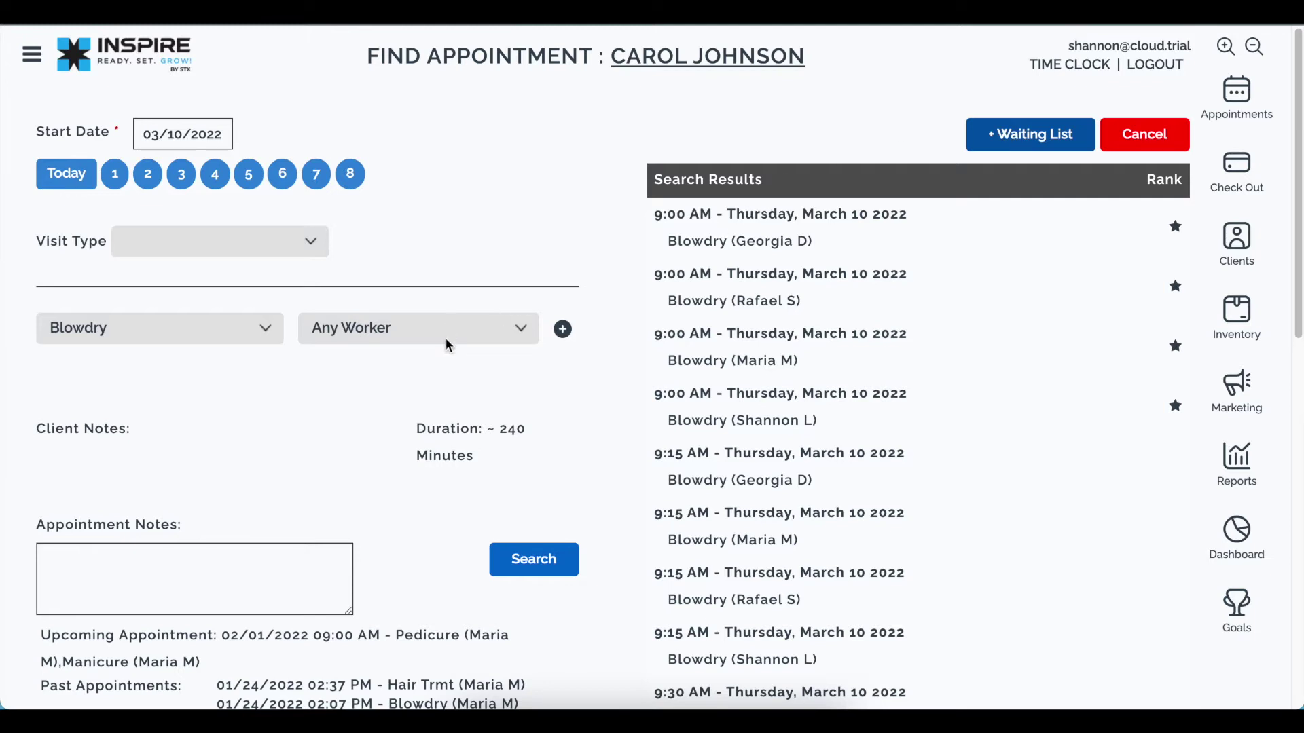
click(824, 235)
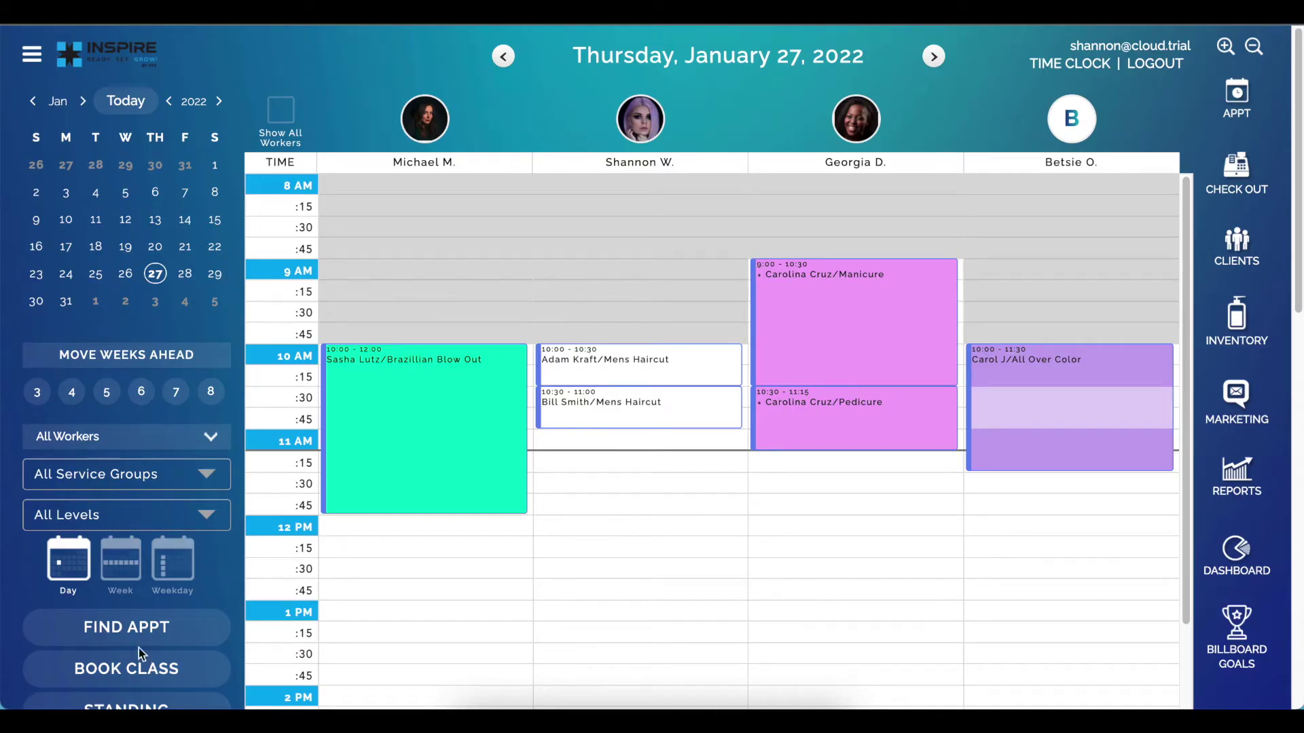
In the older version of the calendar, start finding an appointment for the client searched by first name.
click(139, 629)
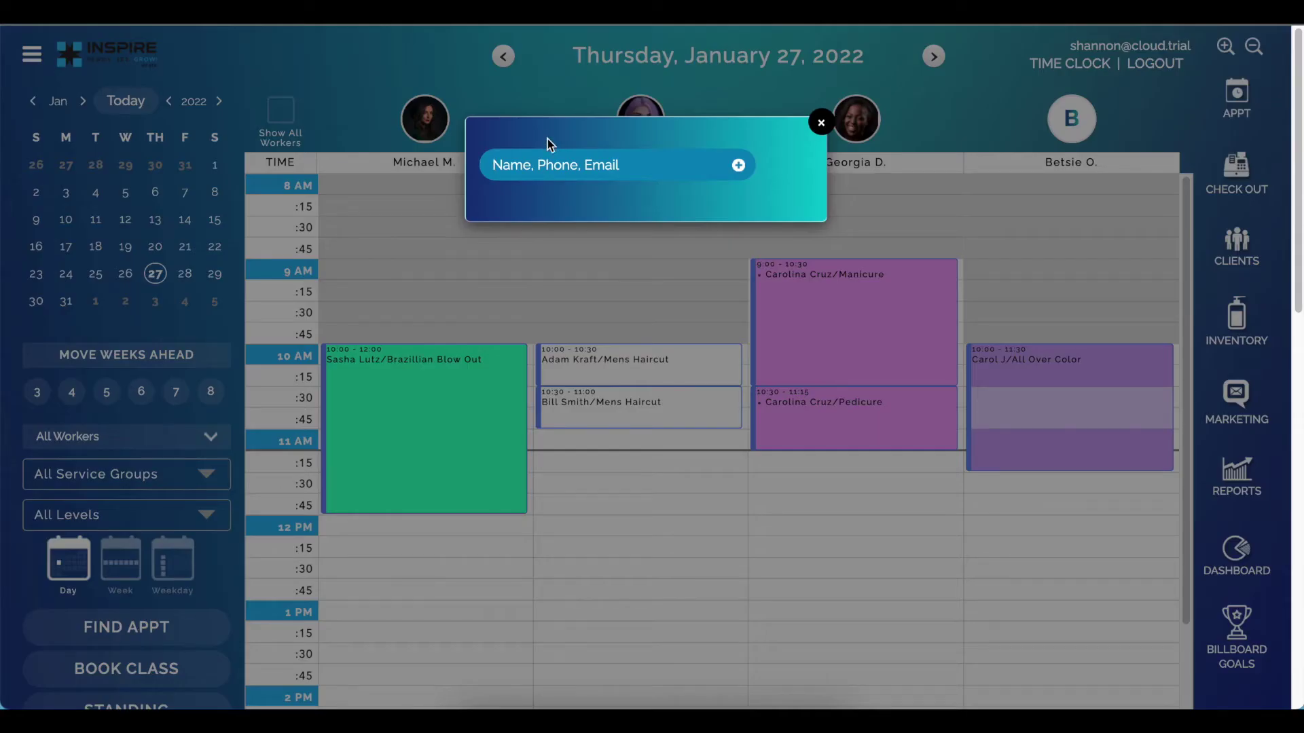
text(carol)
click(609, 251)
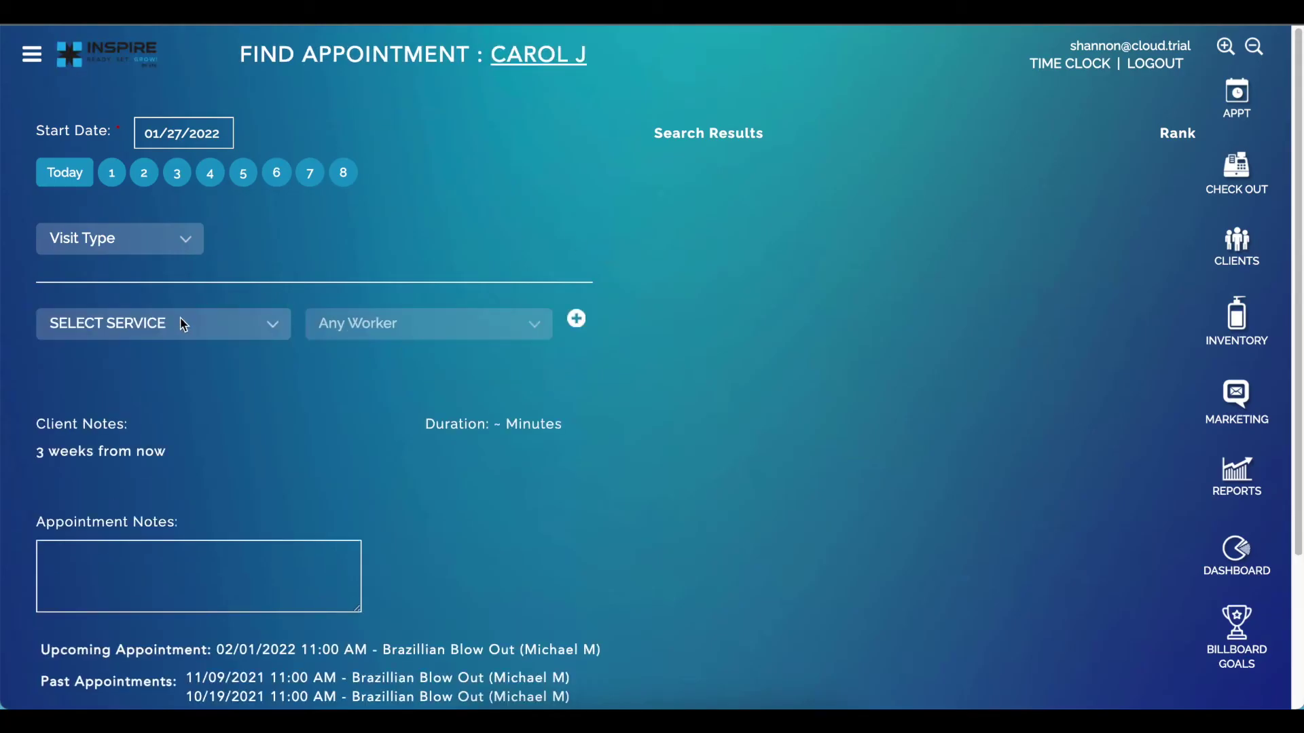
Search for Balayage openings with any worker and select the 2:00 PM slot on Friday, February 4 2022.
click(184, 323)
click(215, 460)
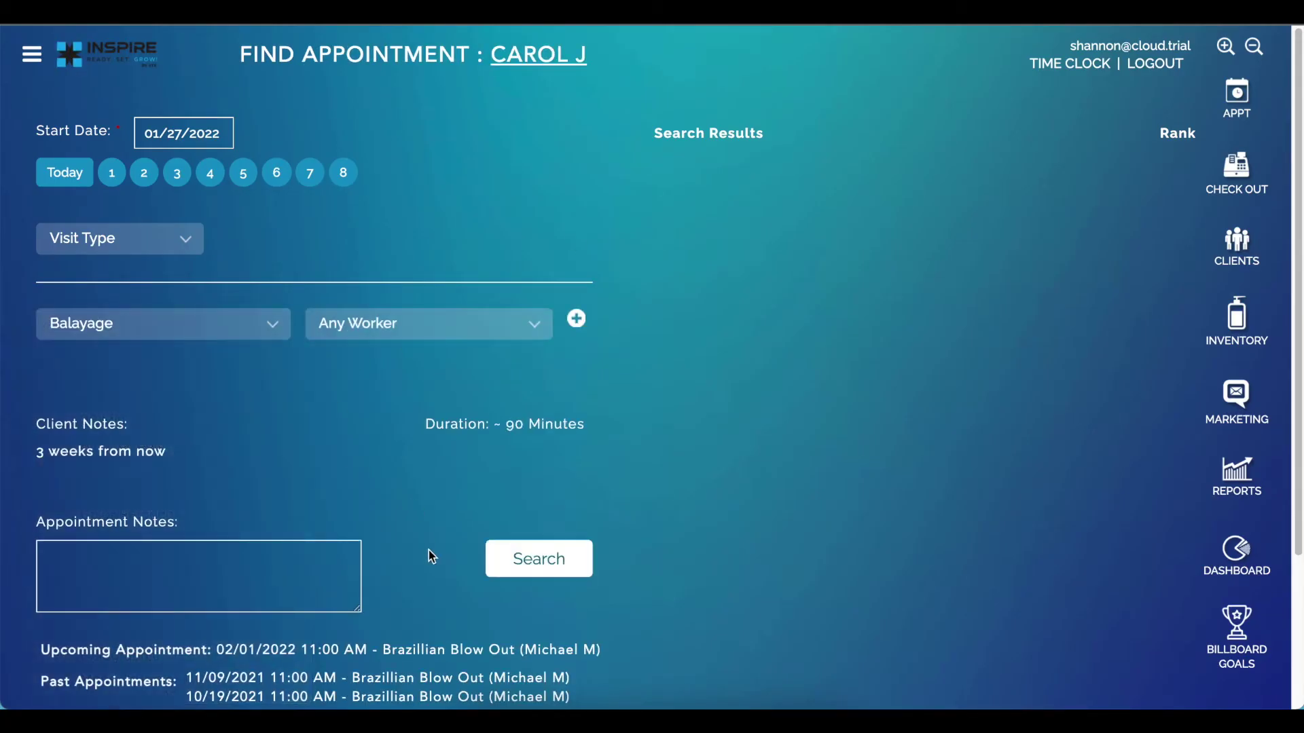
click(531, 561)
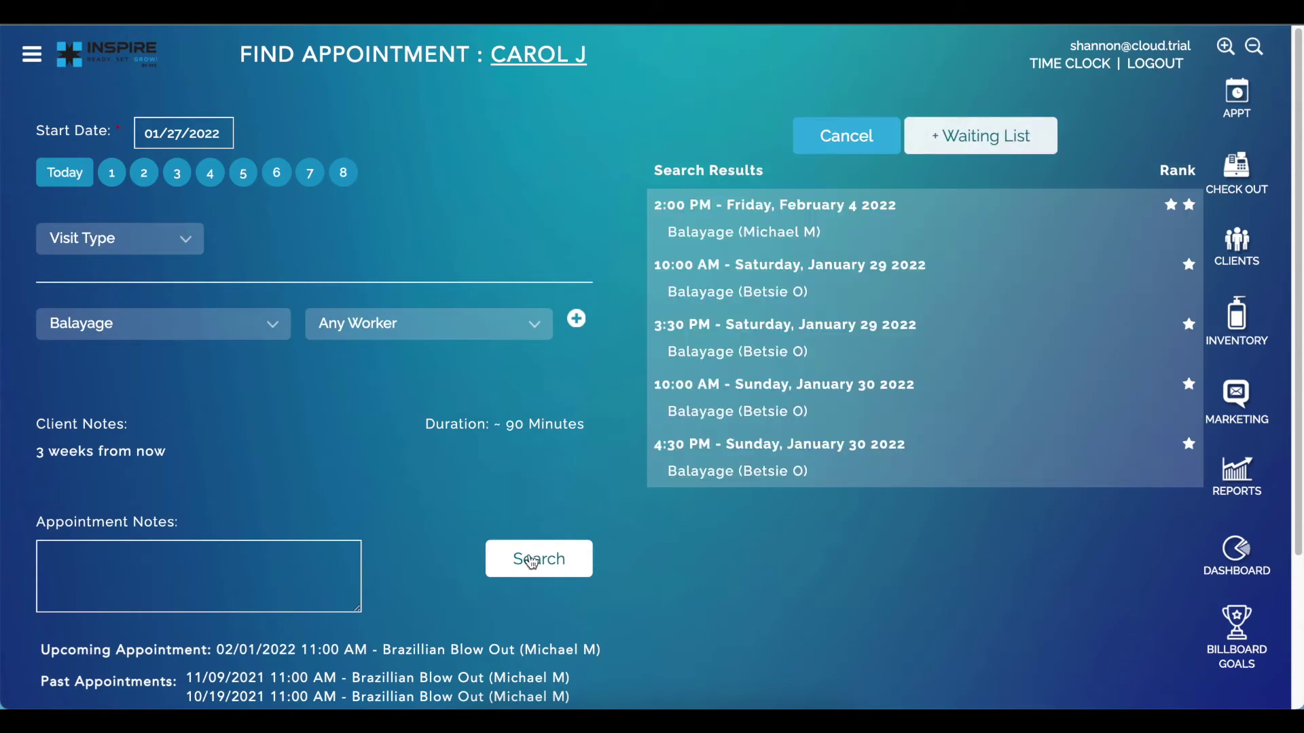
click(814, 235)
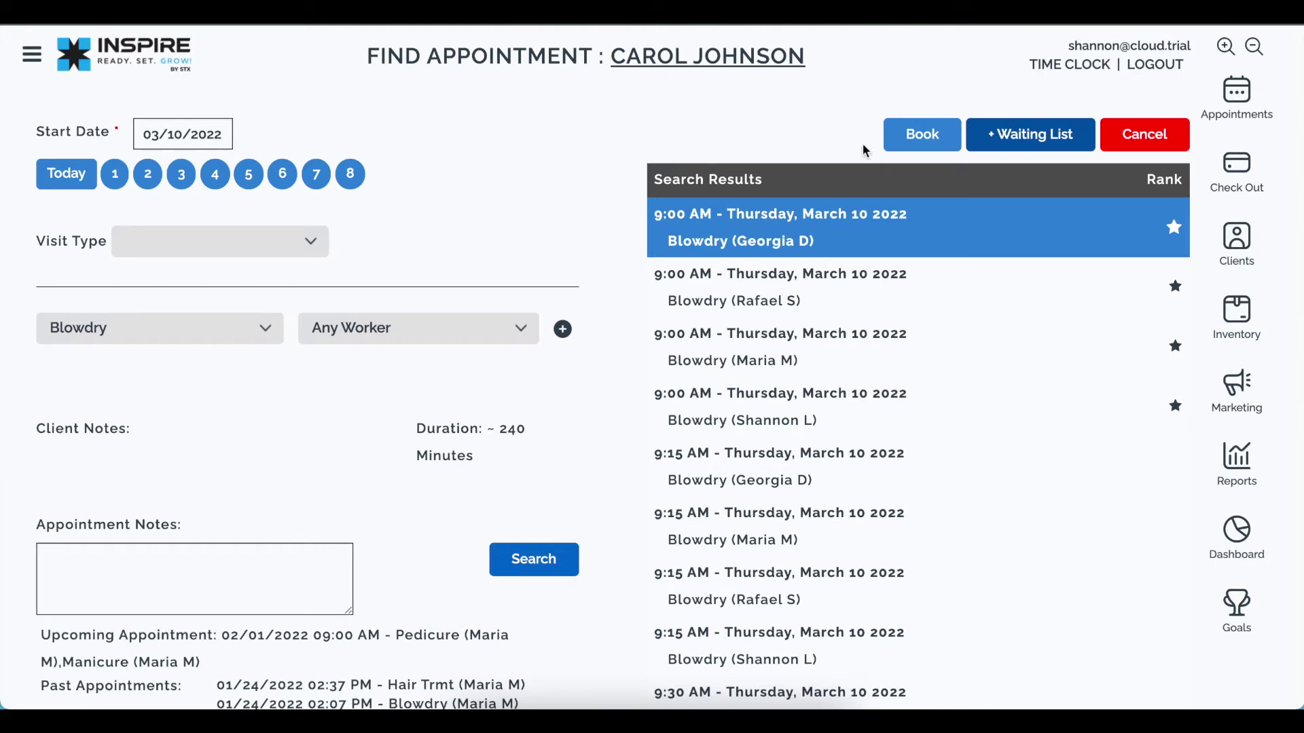
Add the client's Blowdry request from the new version's appointment search to the waiting list.
click(981, 135)
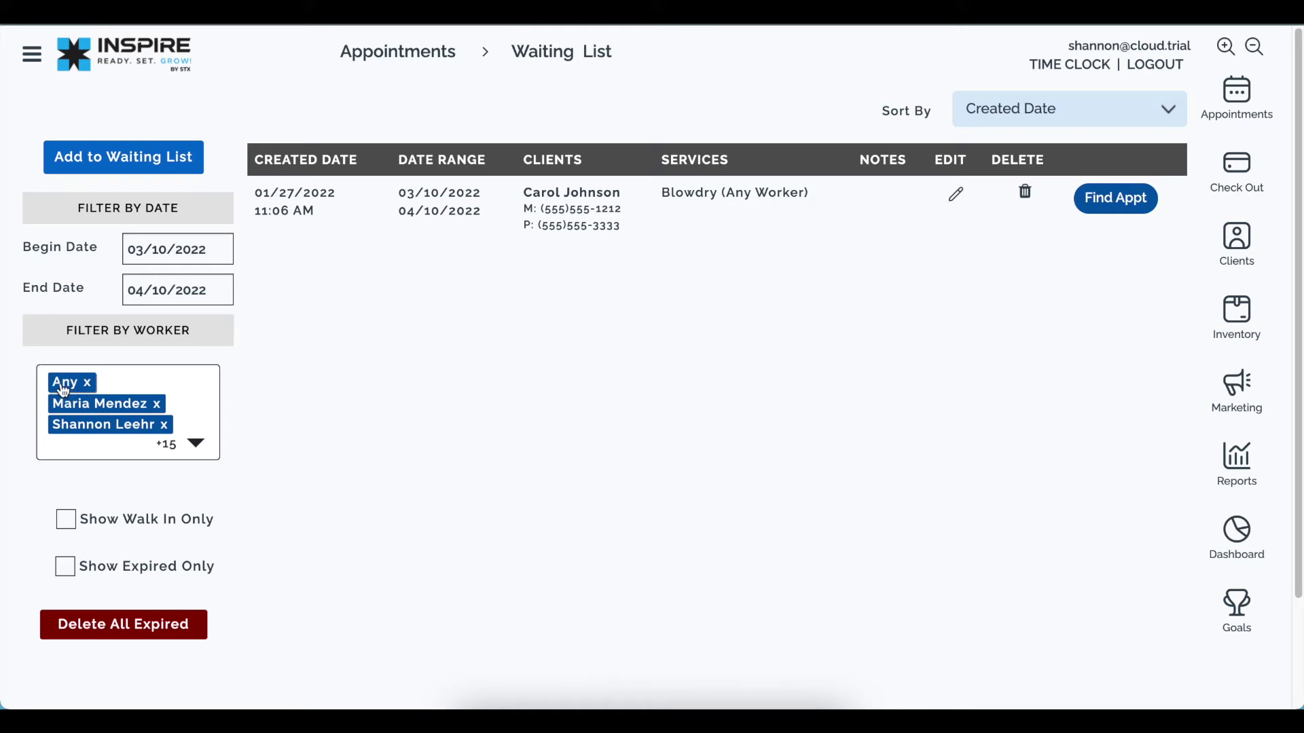
Open a new waiting list entry for the client found by first name, and cancel it without saving.
click(110, 163)
click(675, 163)
text(c)
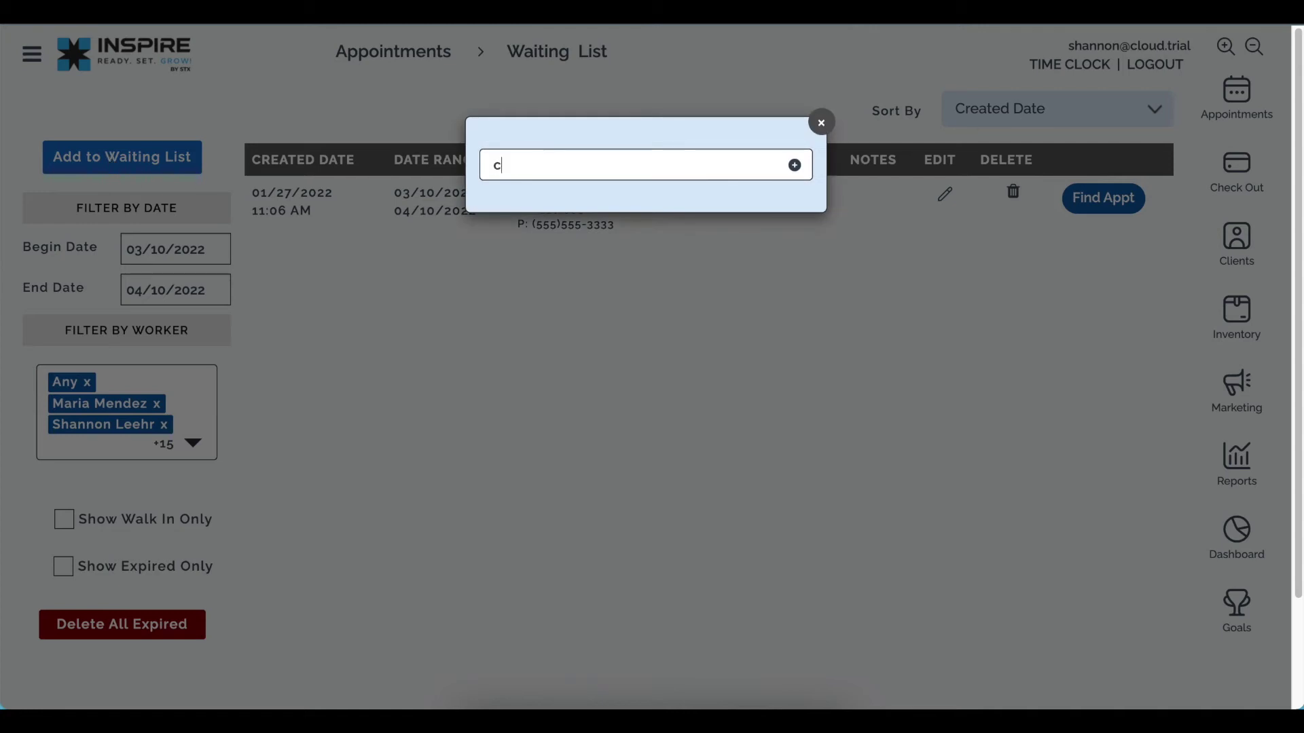
text(arol)
click(689, 247)
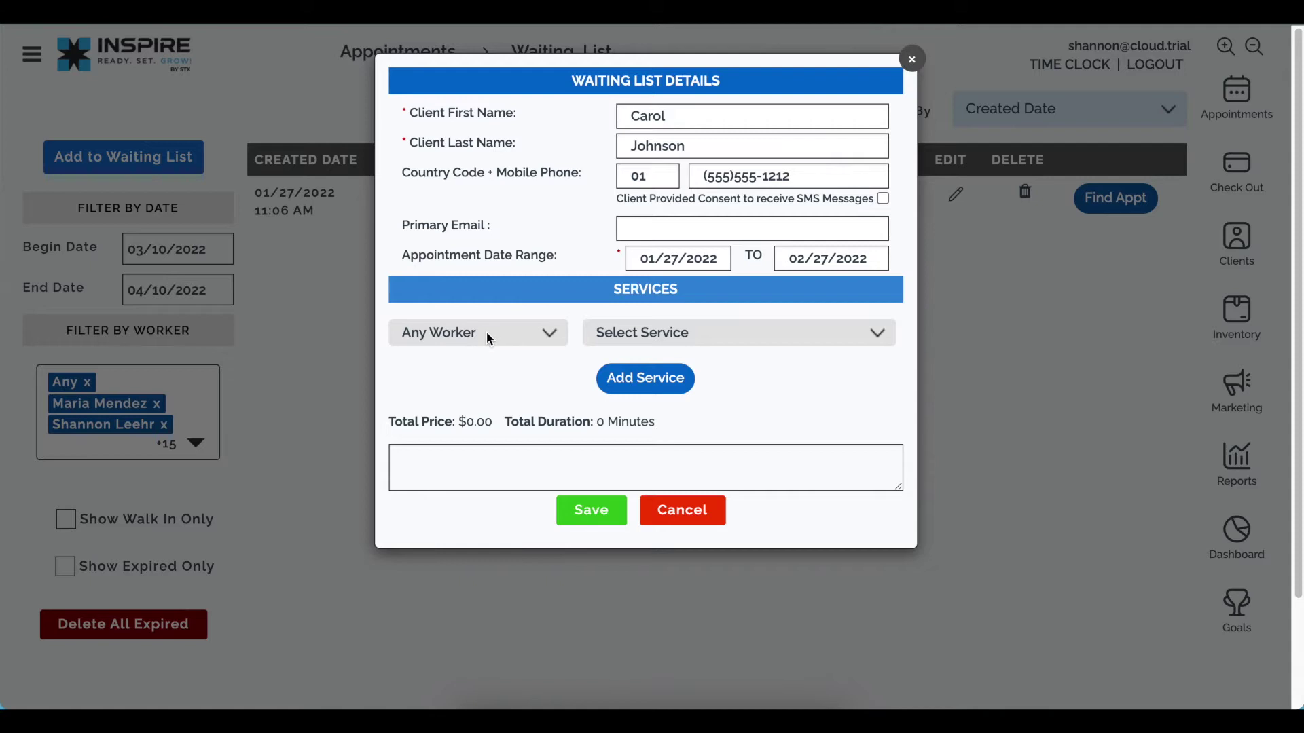
click(666, 513)
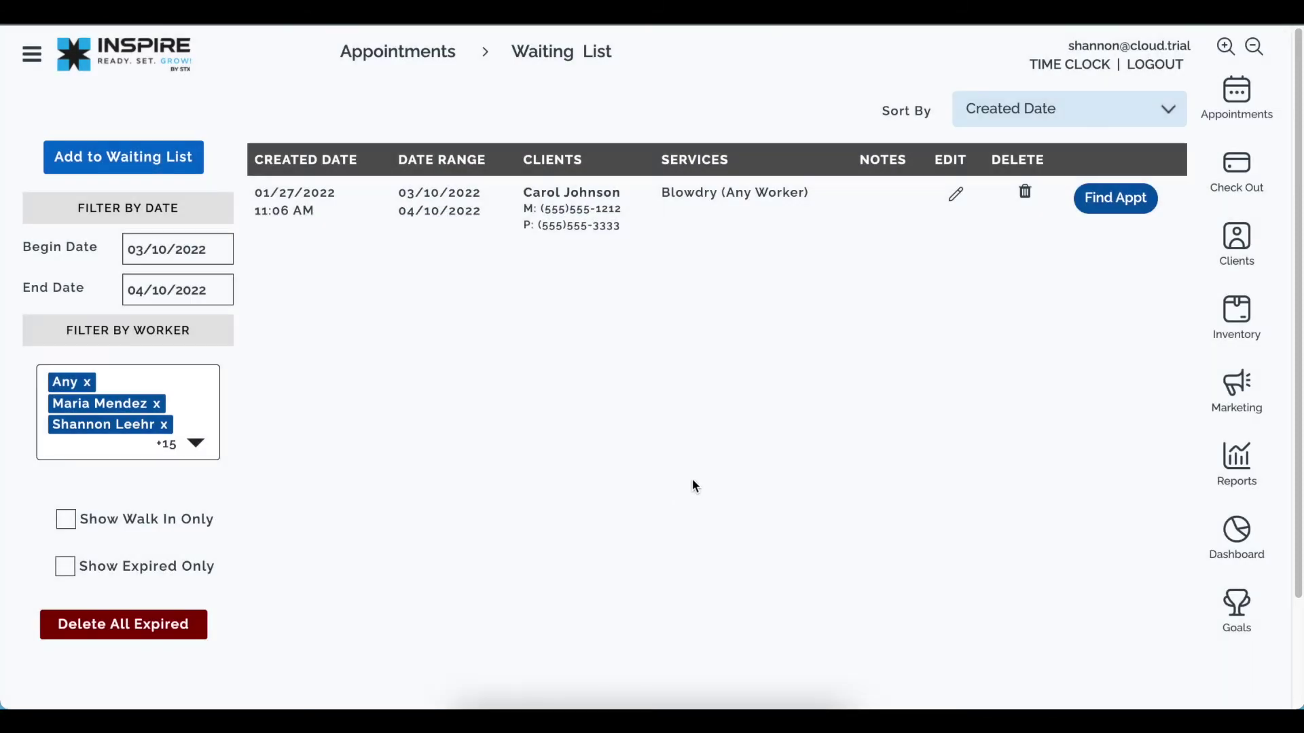
Return to the appointment calendar in both the new and the older version.
click(1236, 91)
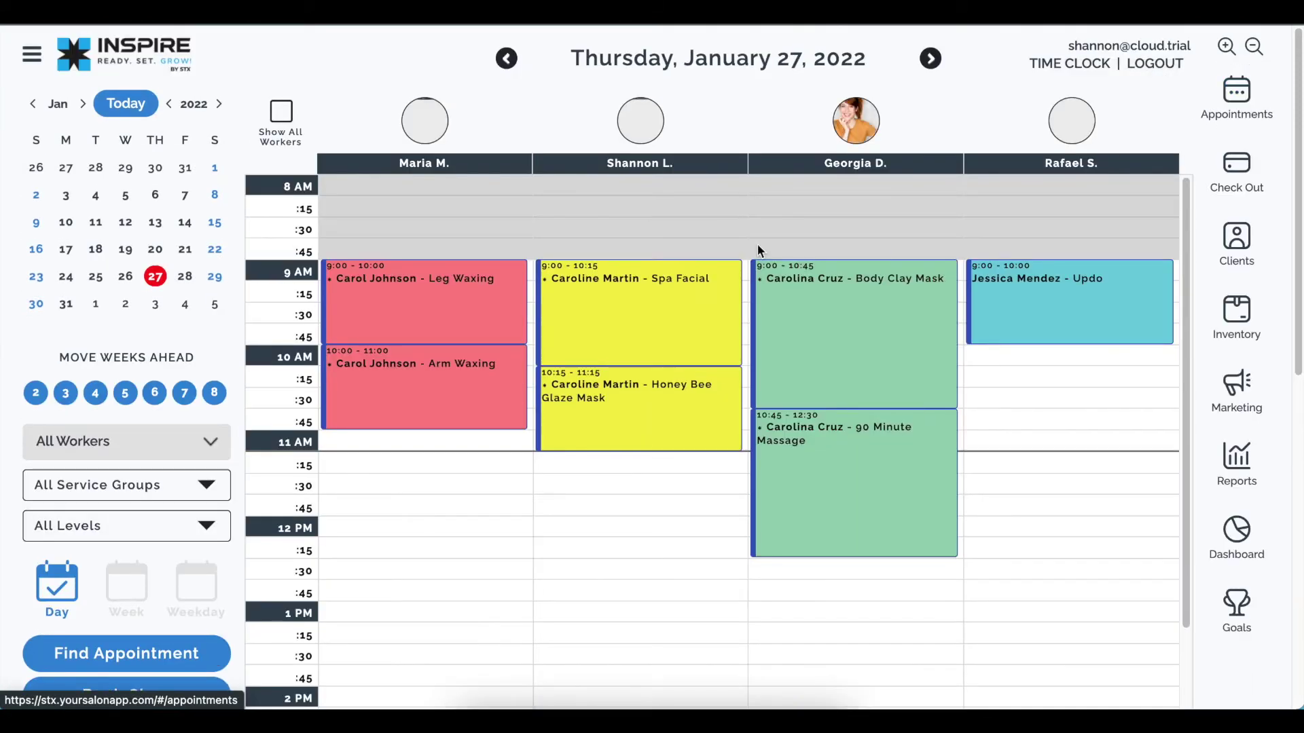
scroll(136, 411, down, 1)
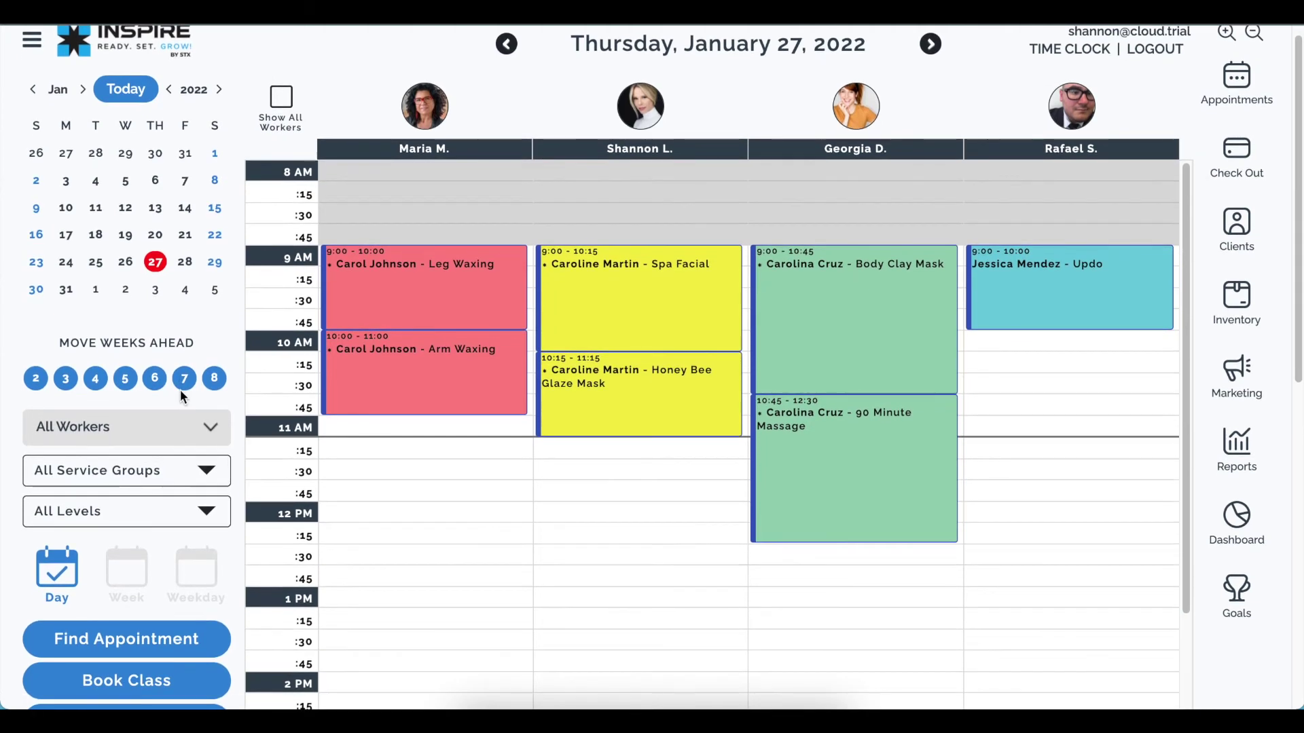
scroll(138, 448, down, 3)
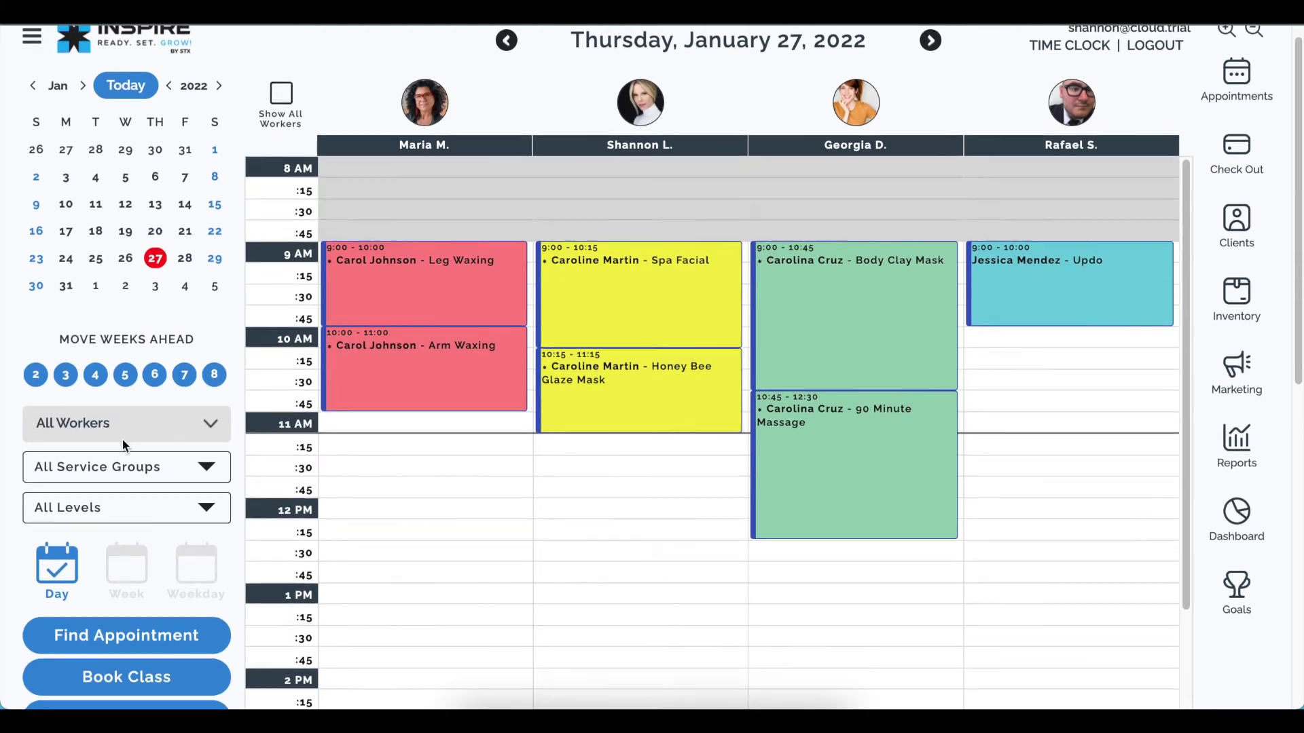
scroll(138, 448, down, 6)
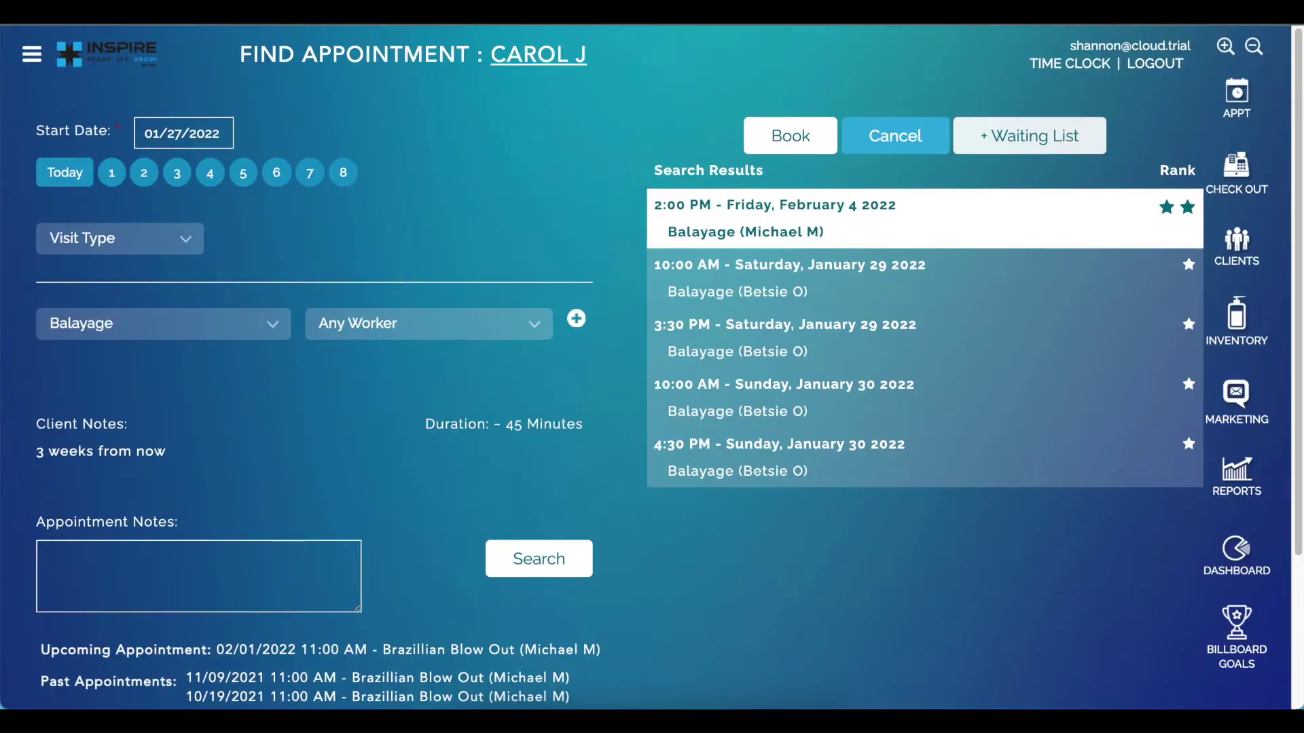
click(1232, 100)
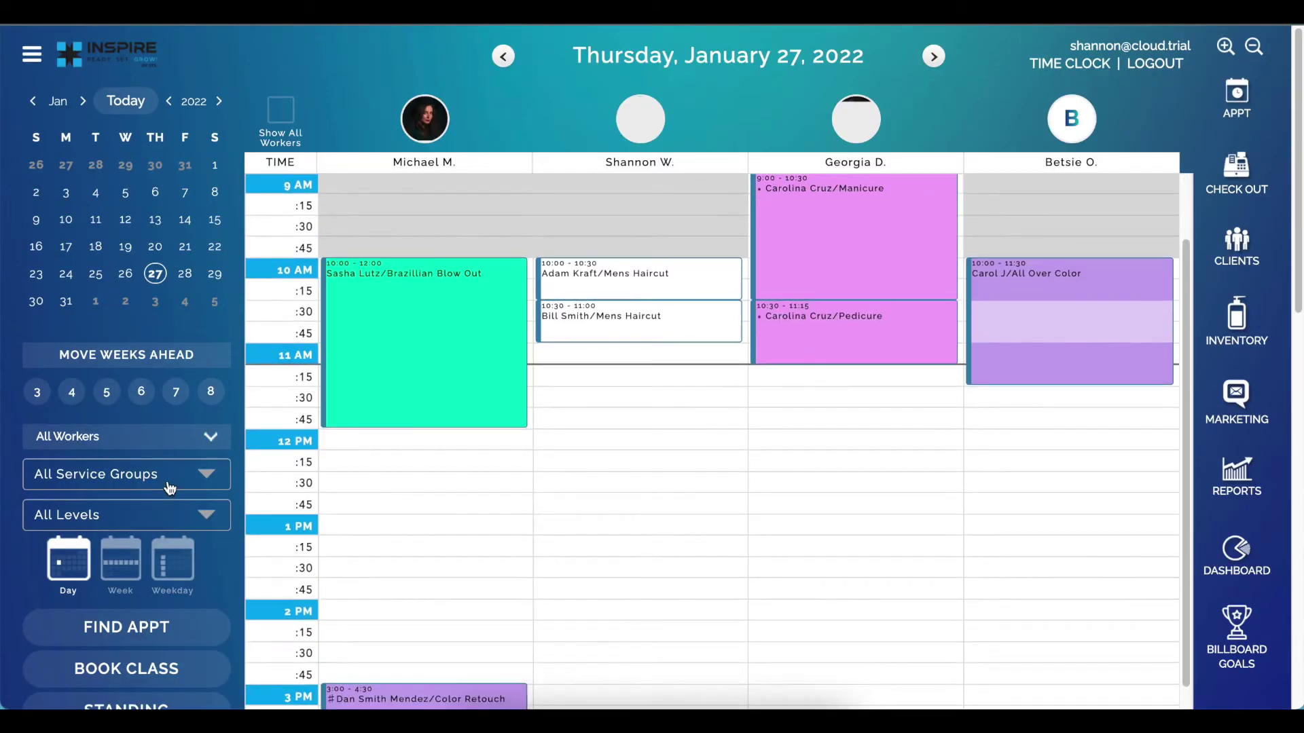
scroll(136, 441, down, 5)
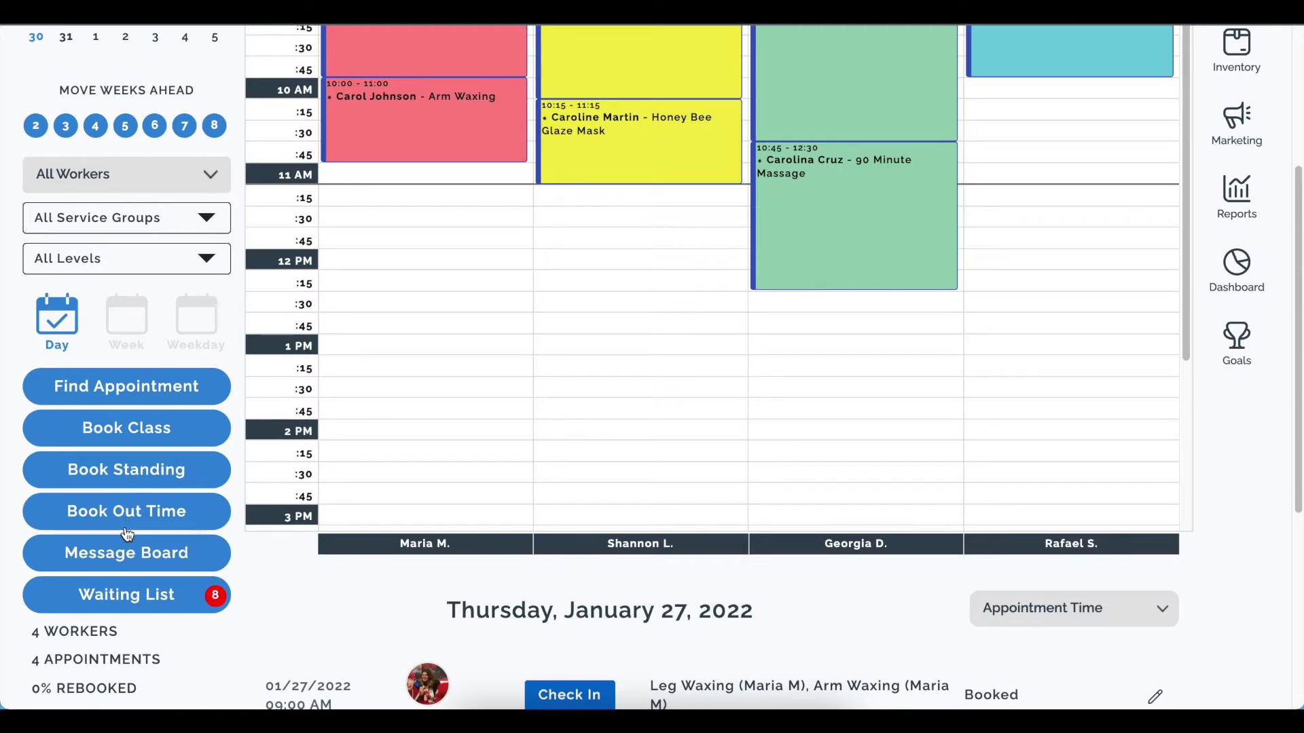
Start a class booking in the new version with time 06:30 AM and class start date 01/29/2022.
scroll(128, 535, down, 1)
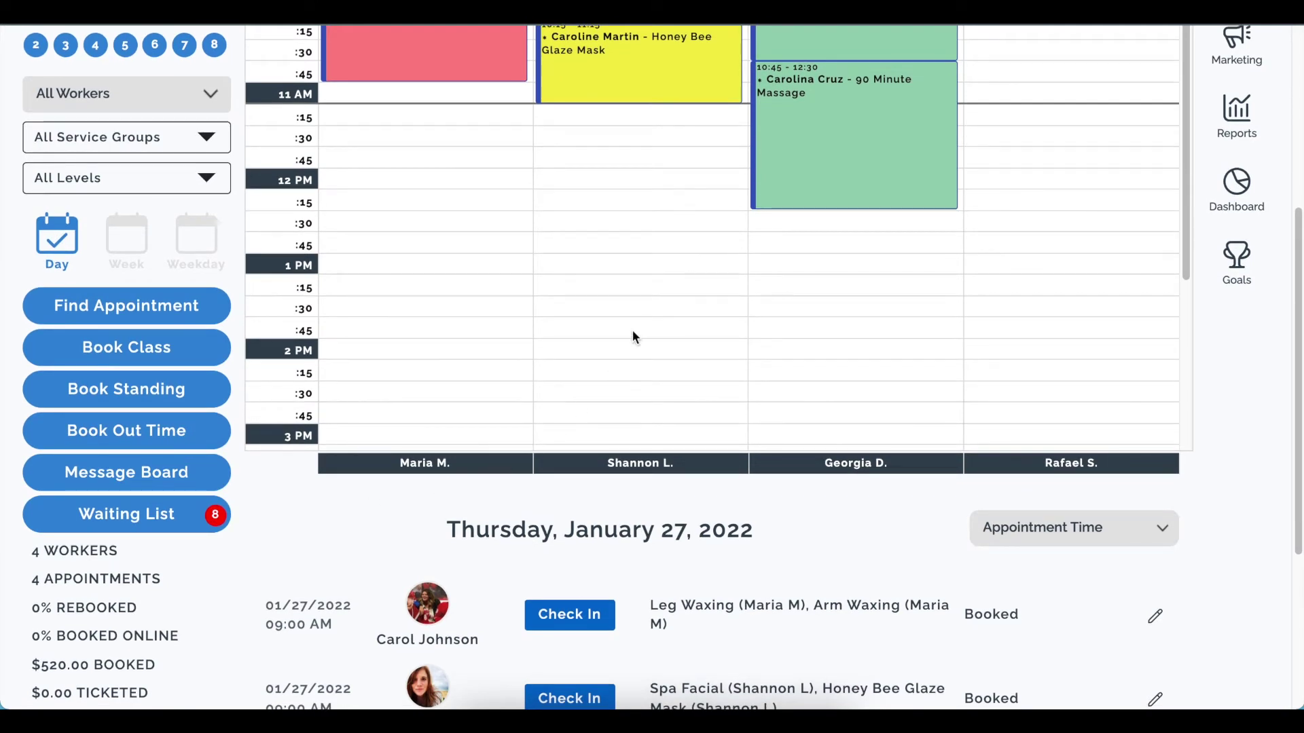
scroll(639, 329, down, 1)
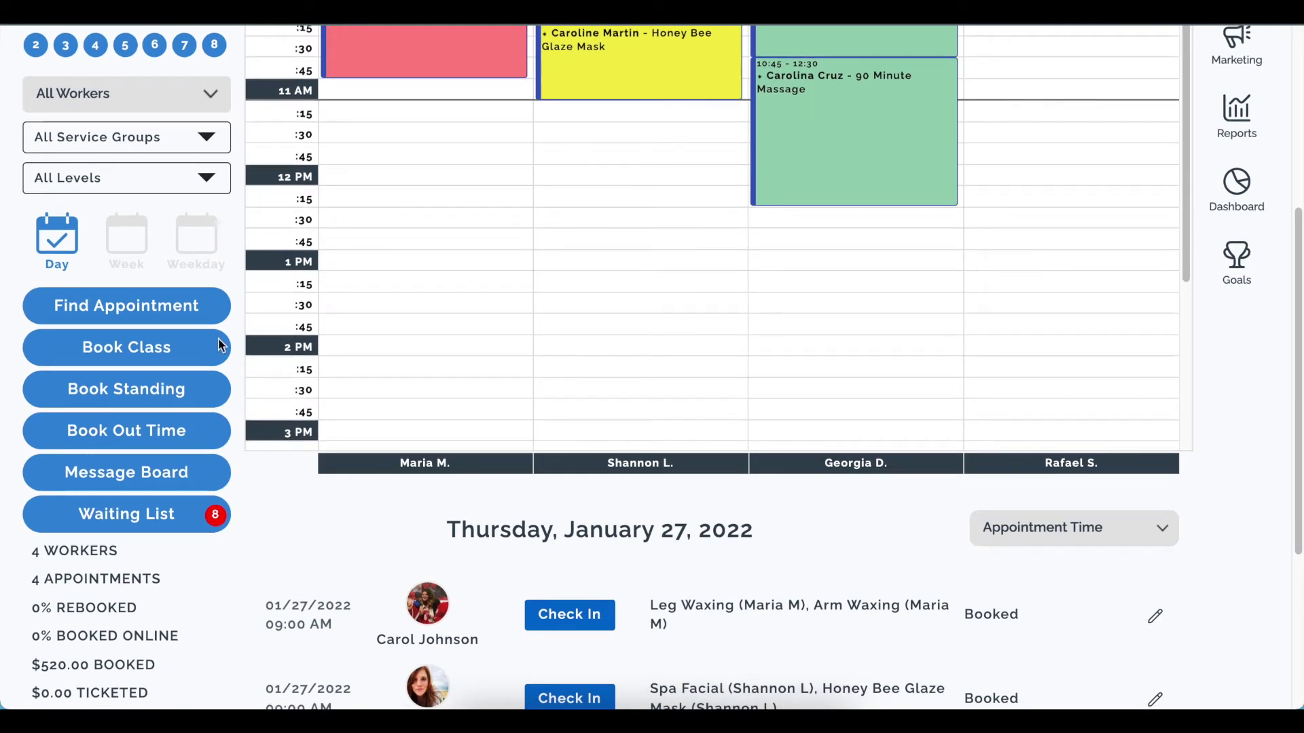
click(125, 355)
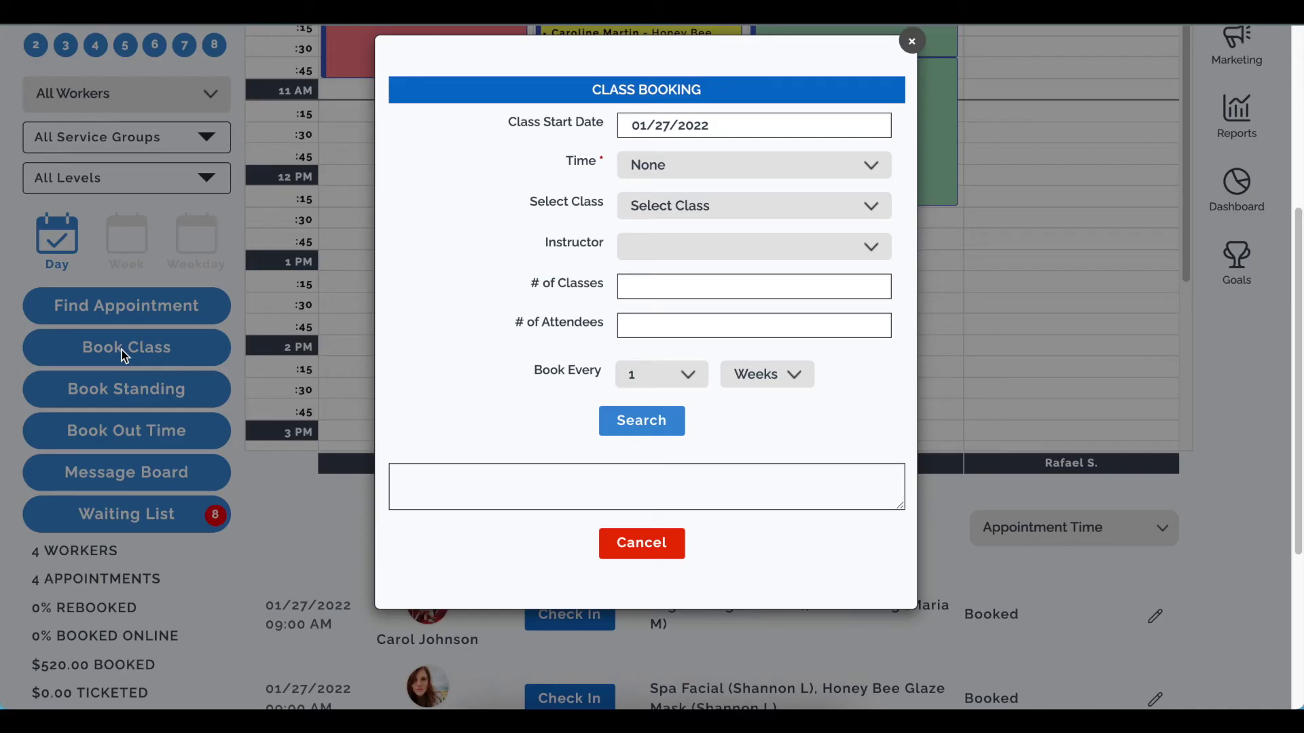
click(697, 170)
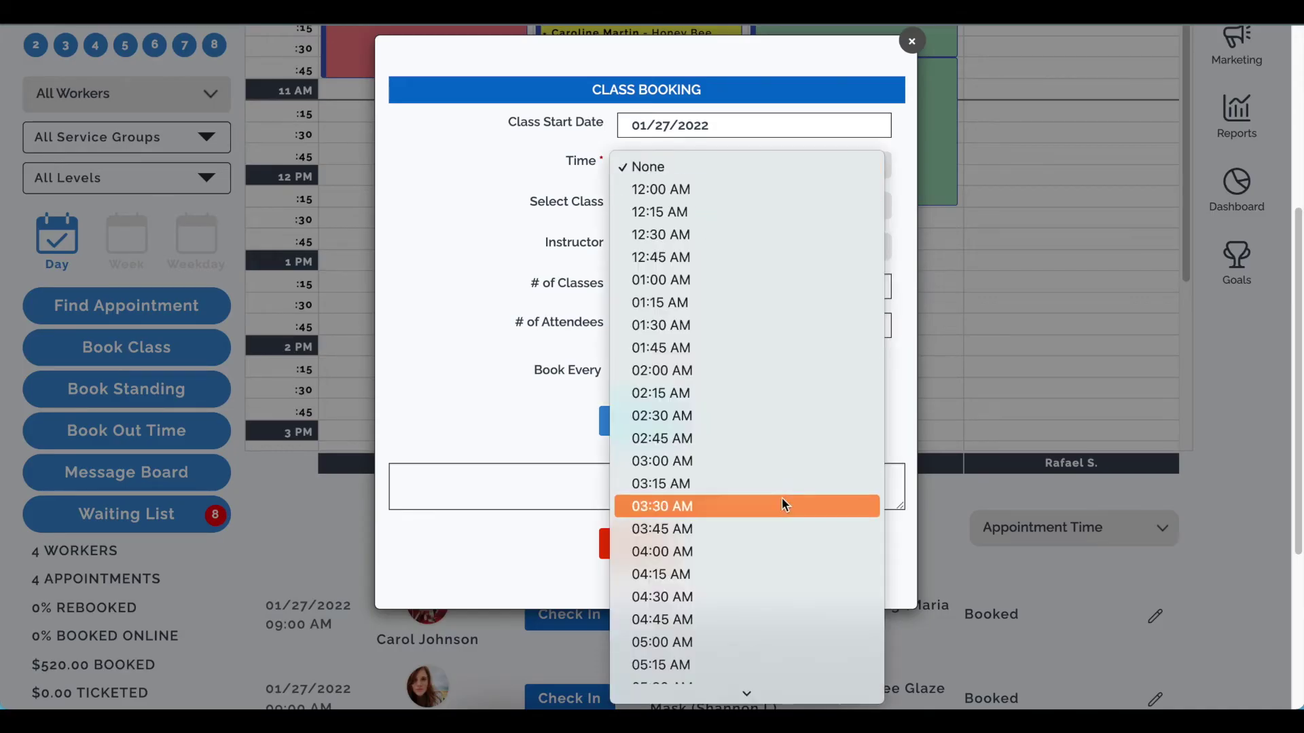
scroll(774, 475, down, 5)
click(764, 442)
click(662, 125)
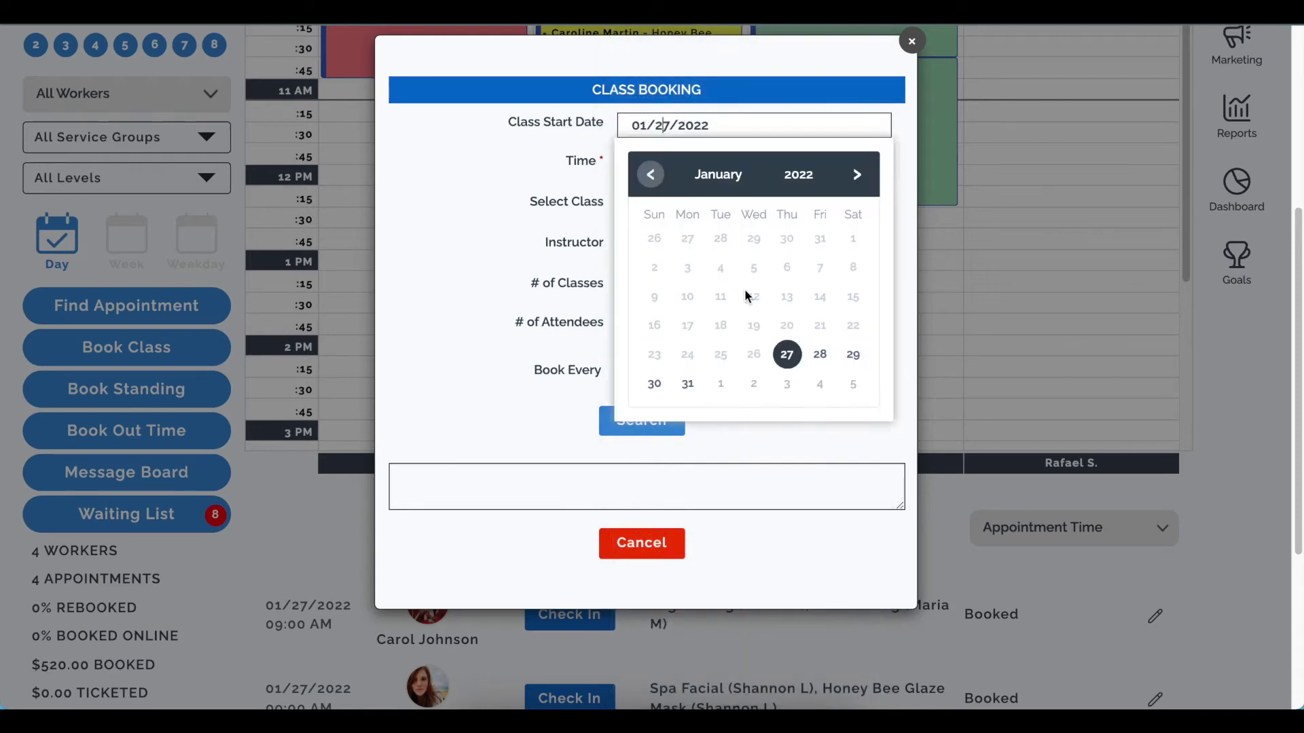
click(853, 354)
Choose the service named Class for the booking and search for available class times.
click(676, 205)
click(675, 212)
click(671, 216)
click(669, 231)
click(656, 280)
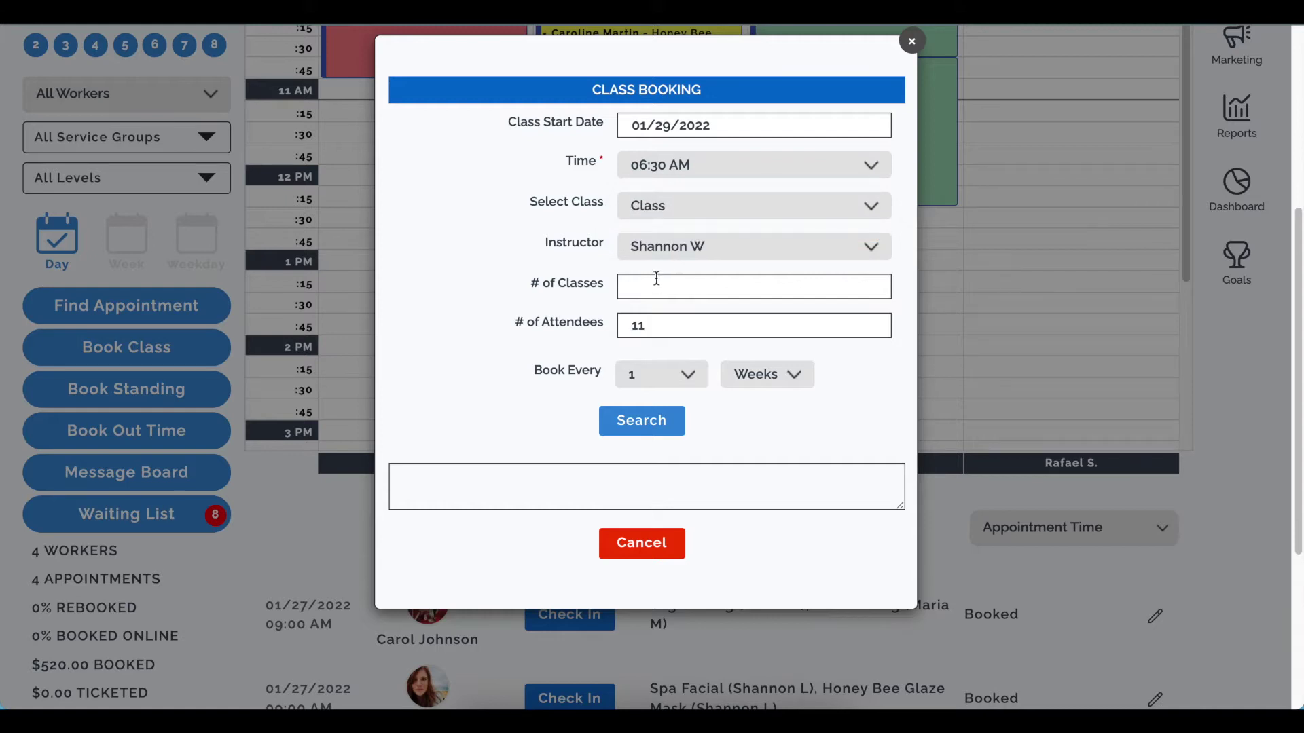
click(635, 421)
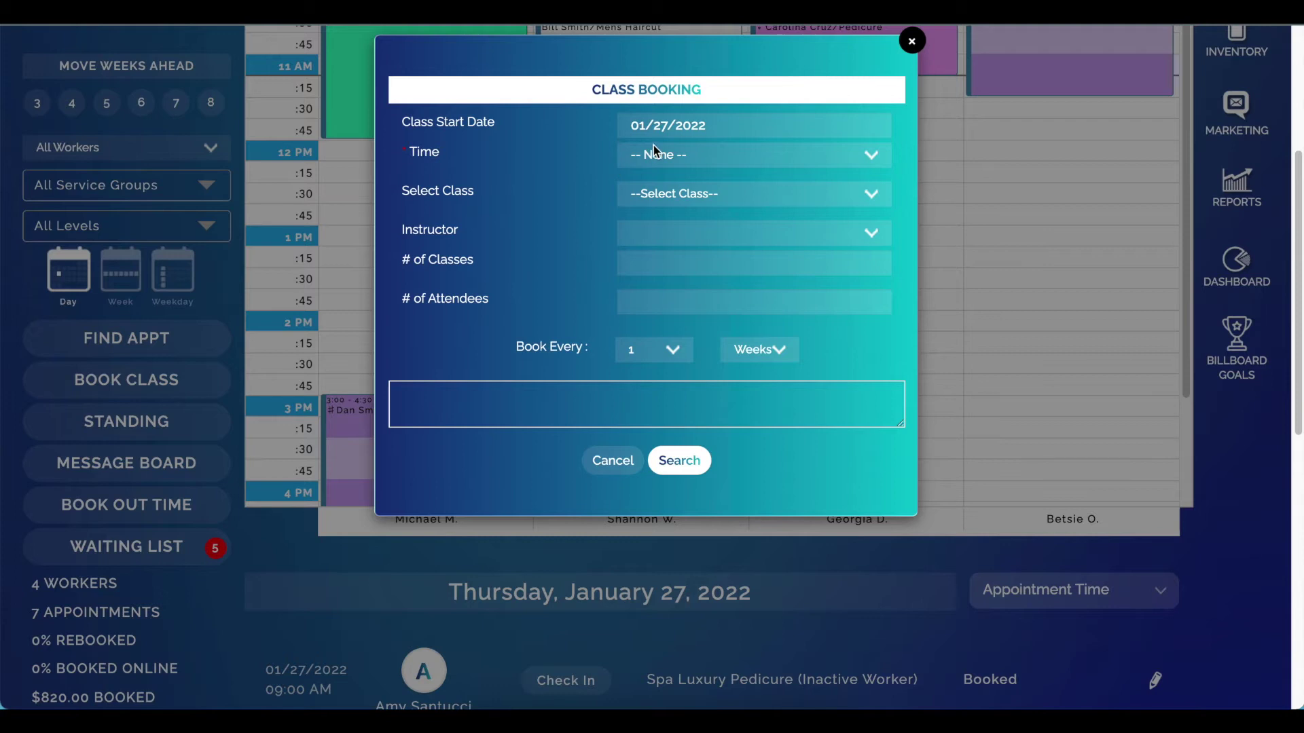
In the older version's class booking, set the time to 02:45 PM, choose Jazzercise with 2 classes, and search for available class times.
click(656, 151)
scroll(670, 373, down, 12)
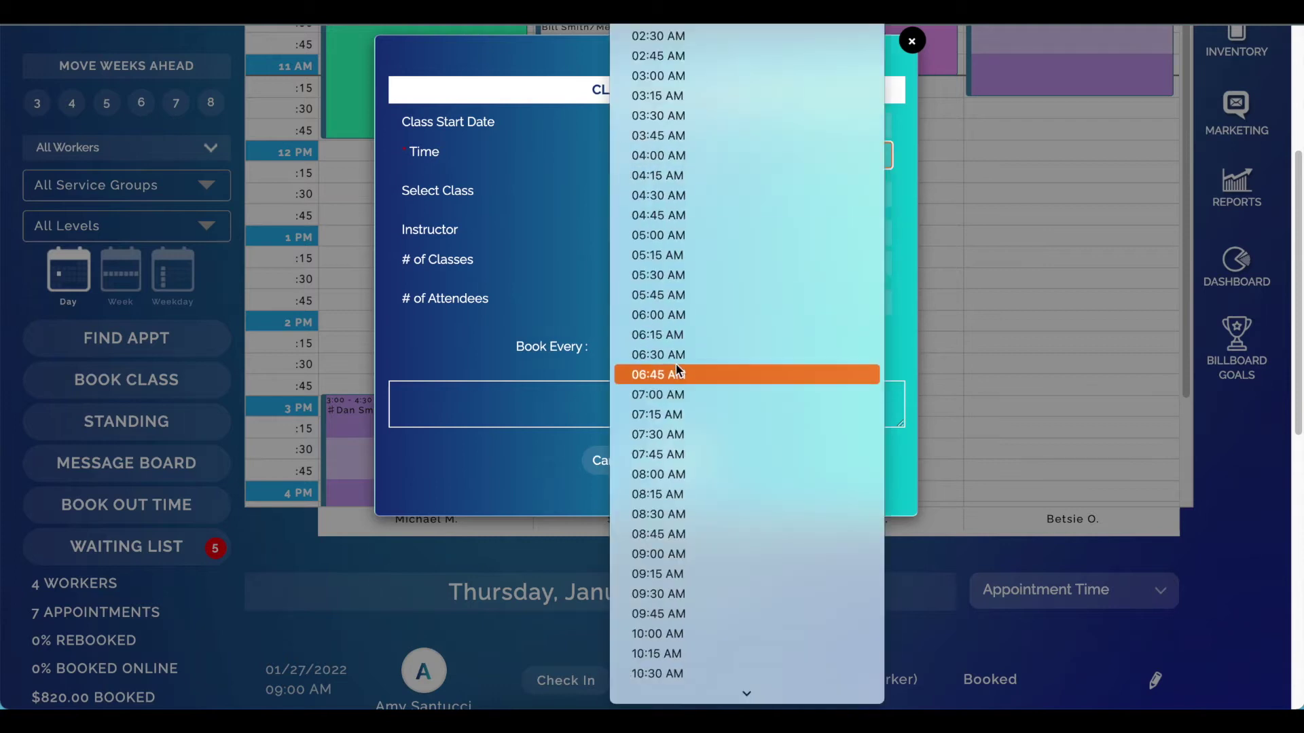
click(662, 373)
click(638, 194)
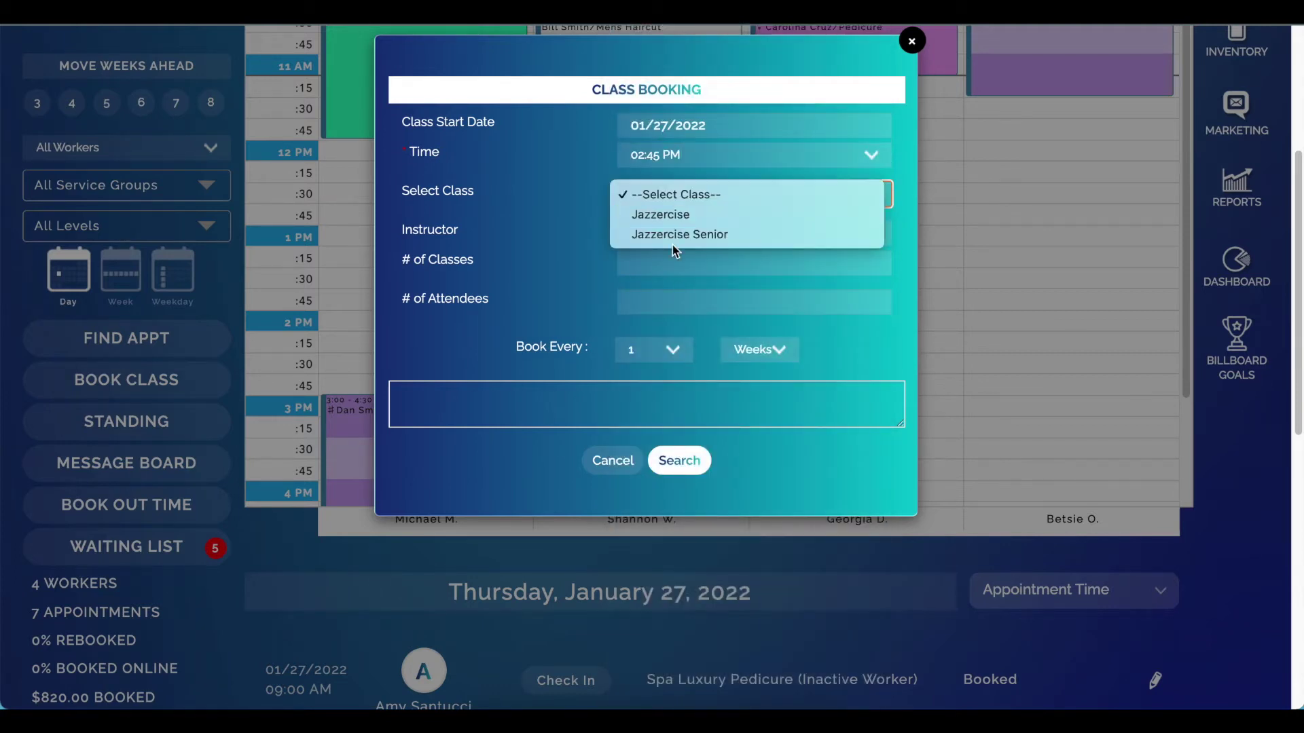
click(670, 214)
click(649, 258)
text(2)
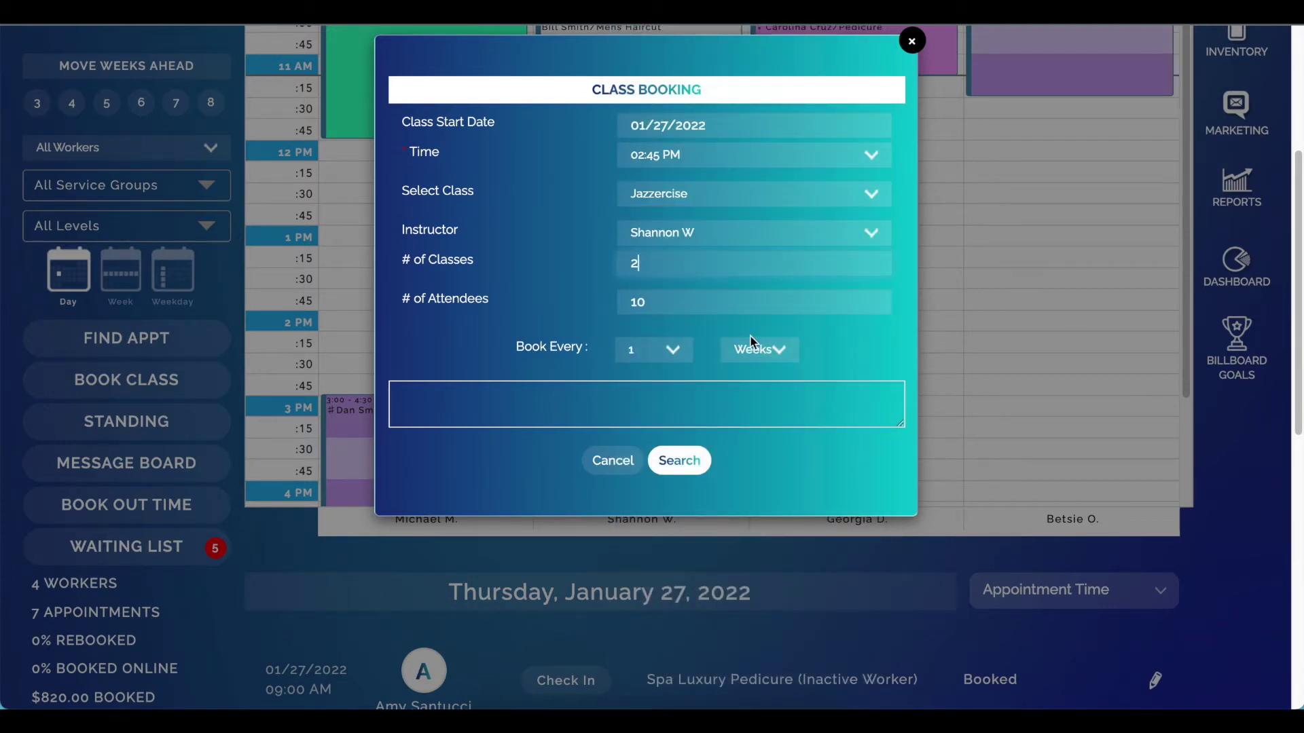
click(691, 461)
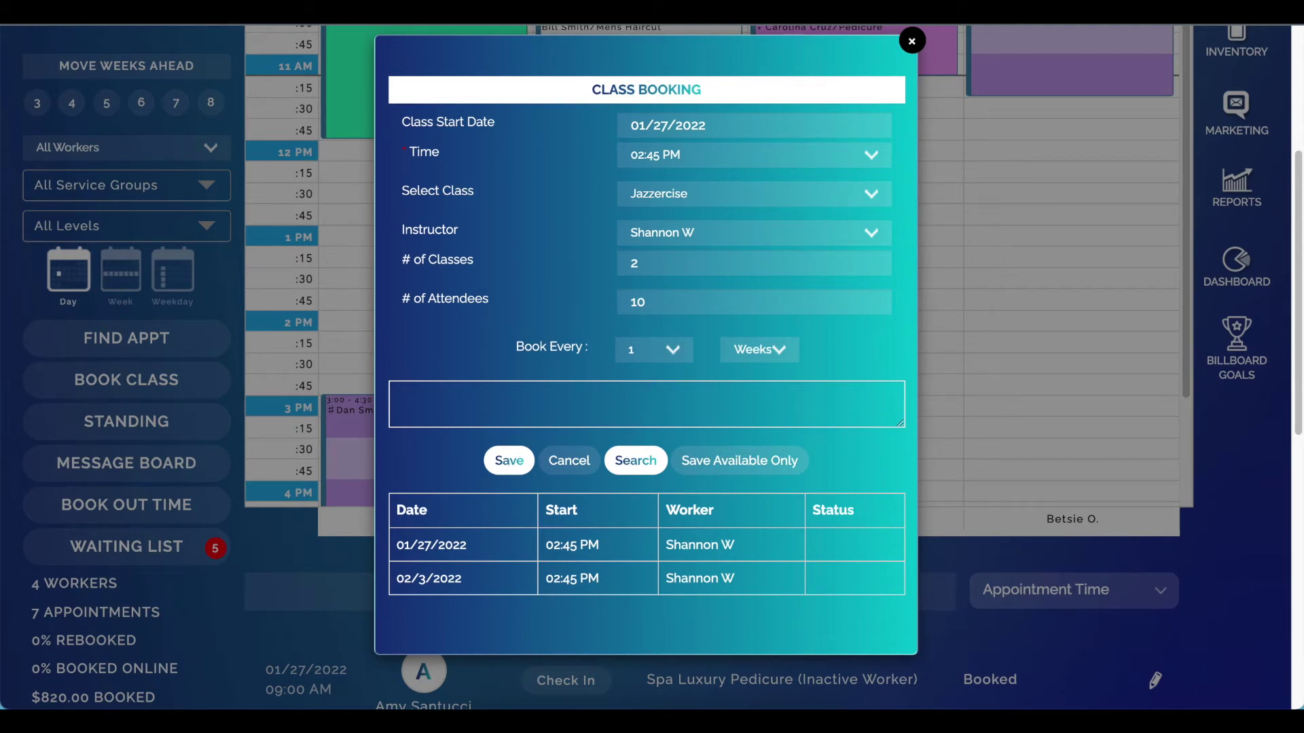
Close the class booking without saving in both the older and the new version, returning to the appointment calendar.
click(912, 42)
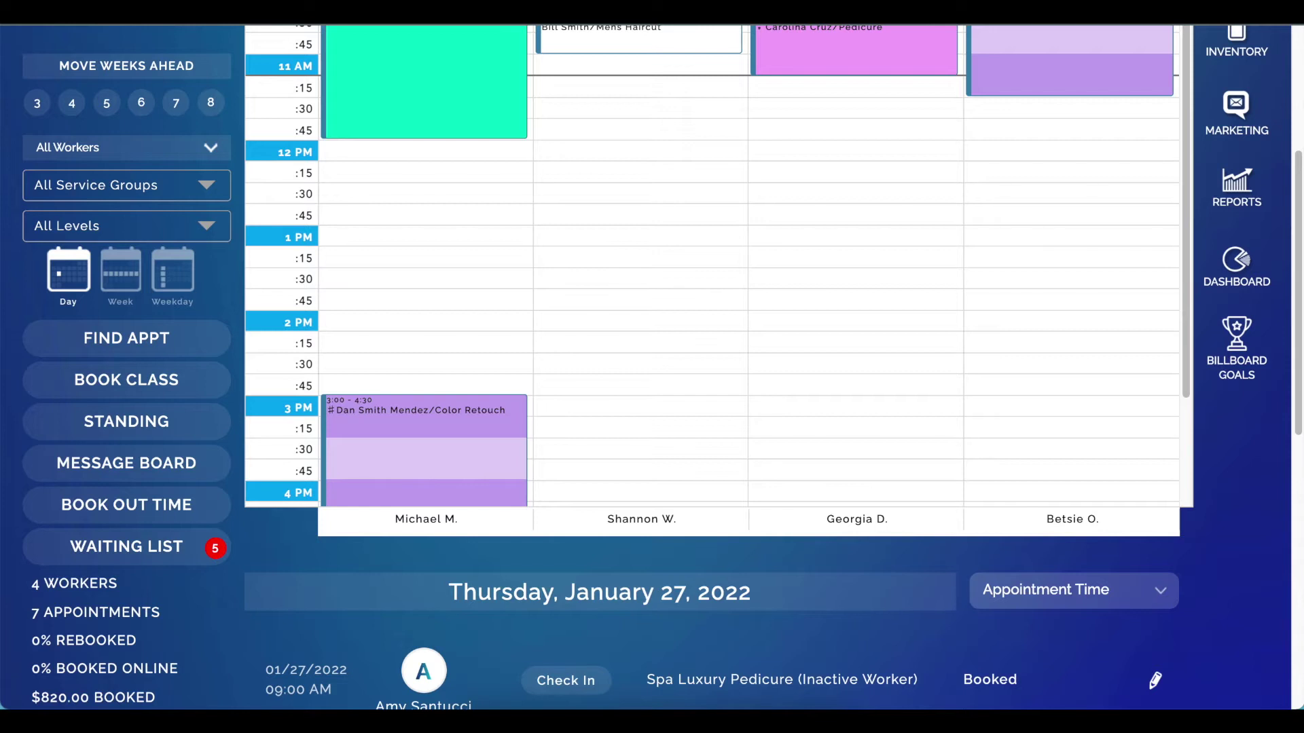
scroll(568, 242, up, 4)
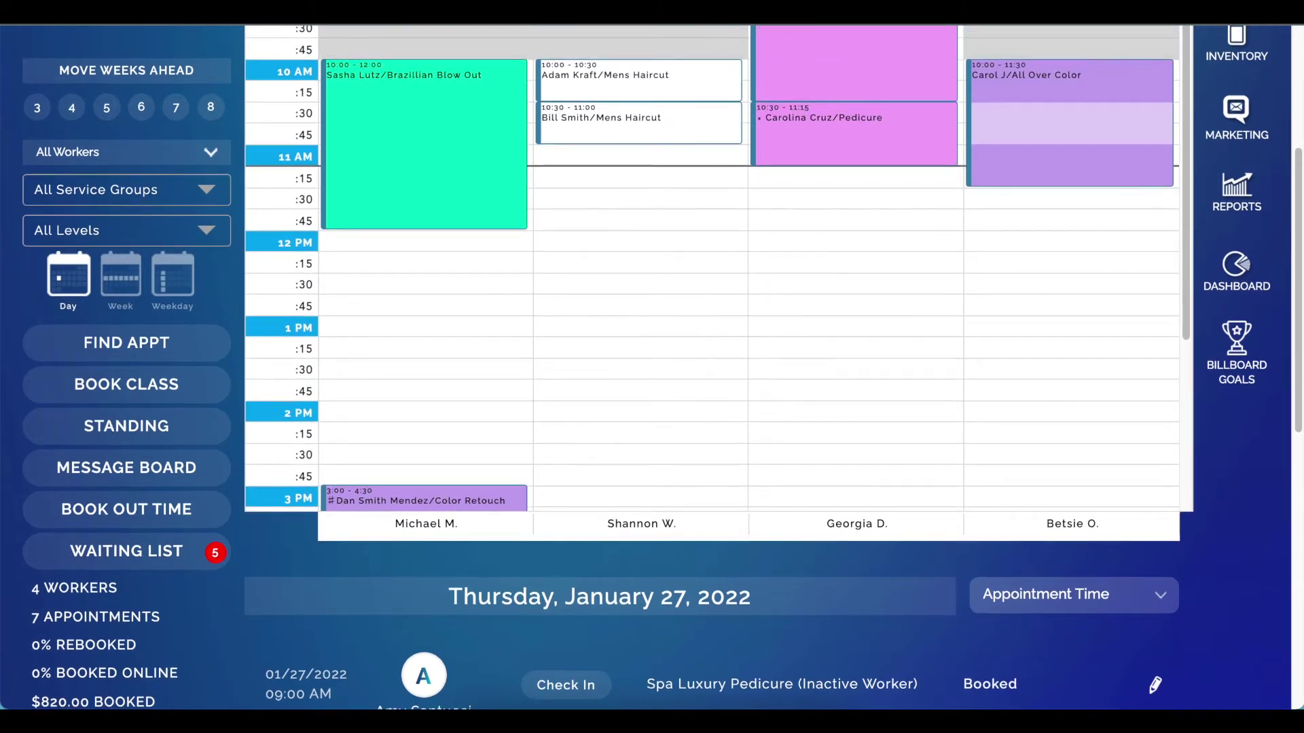
scroll(626, 214, up, 5)
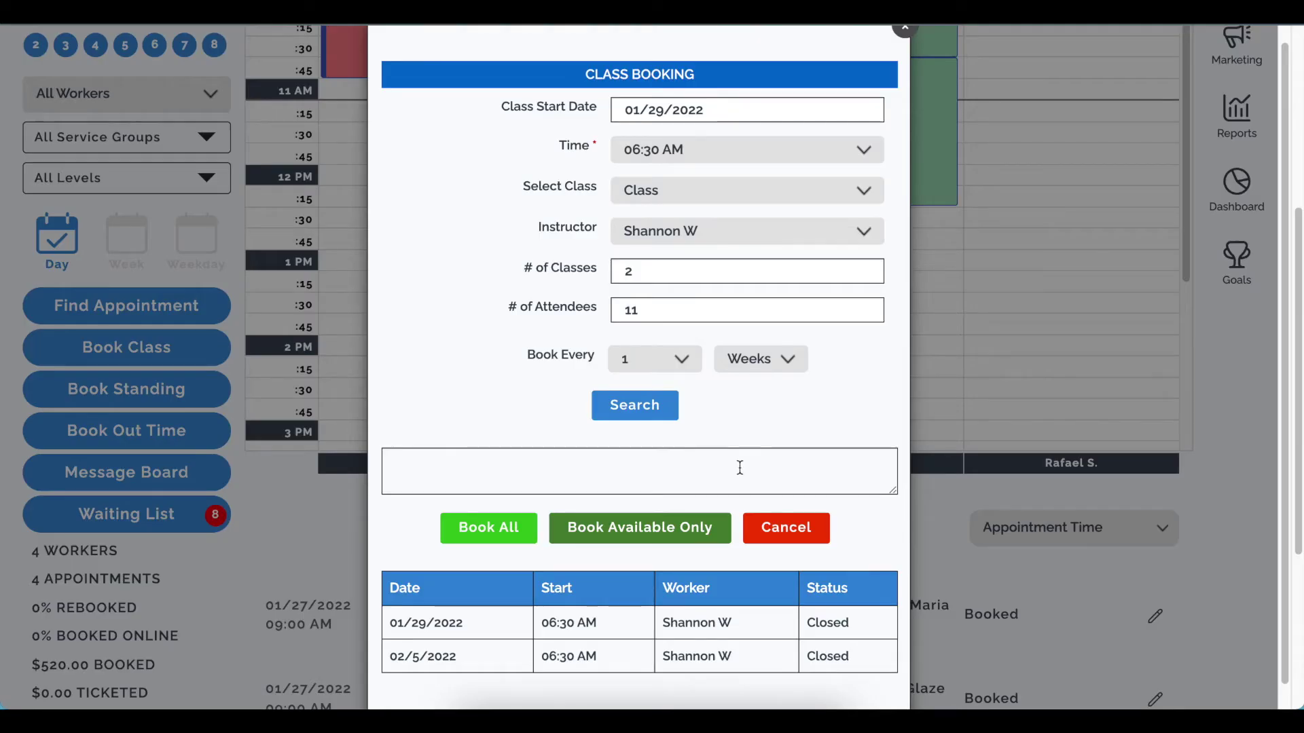
click(808, 523)
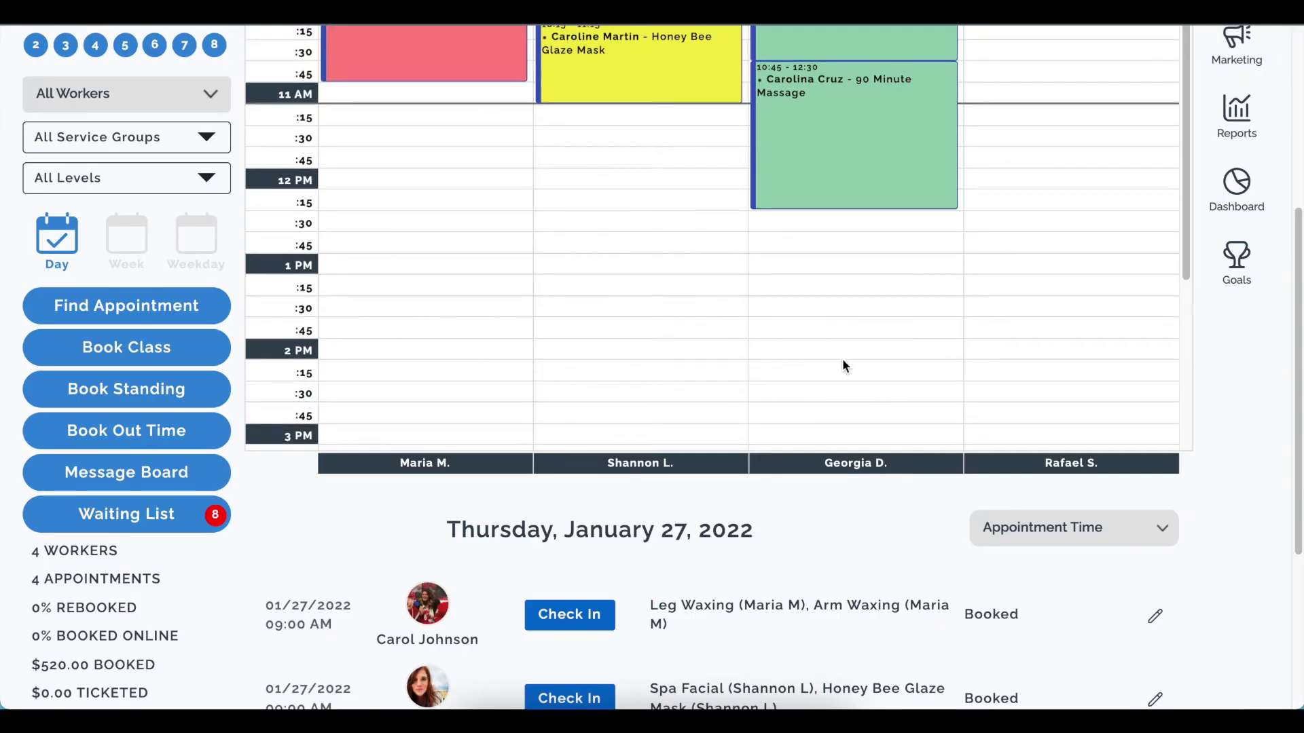
scroll(785, 367, up, 5)
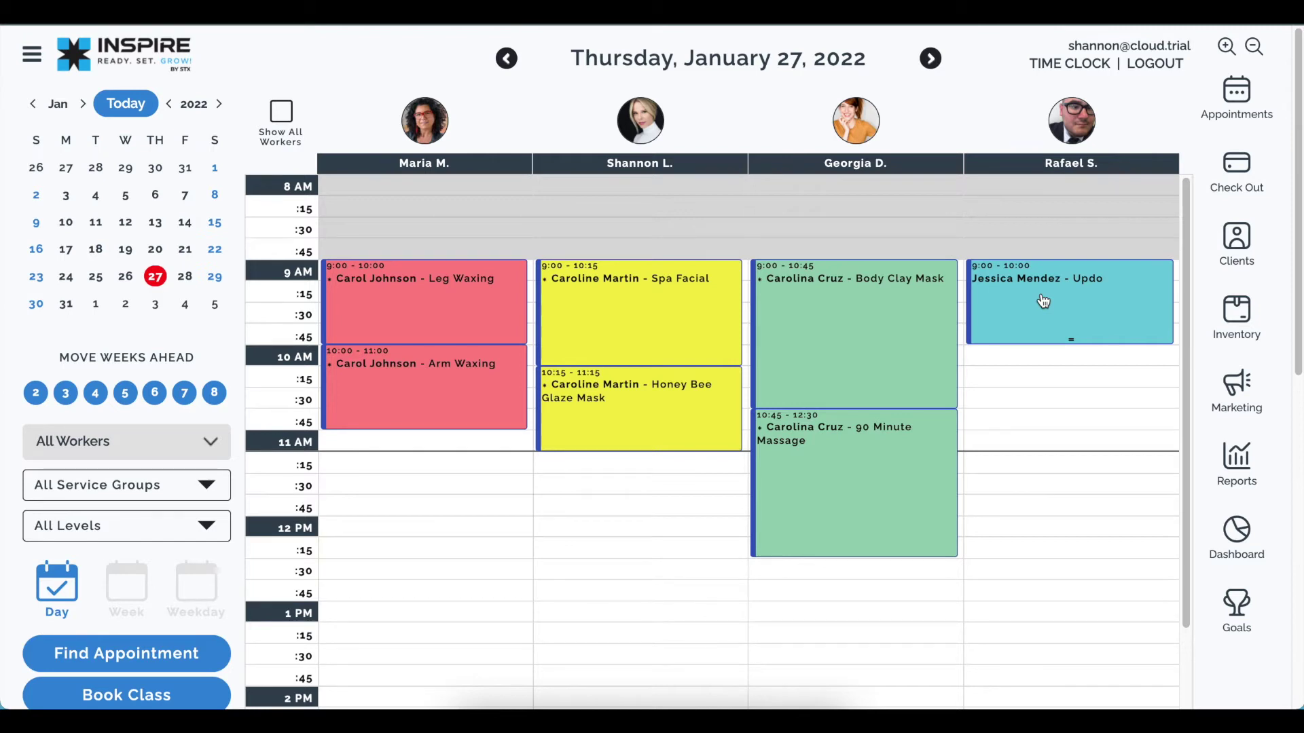
Open the 9:00 AM Updo appointment for modification in the new version, and the 10:00 AM All Over Color appointment in the older version.
click(1044, 301)
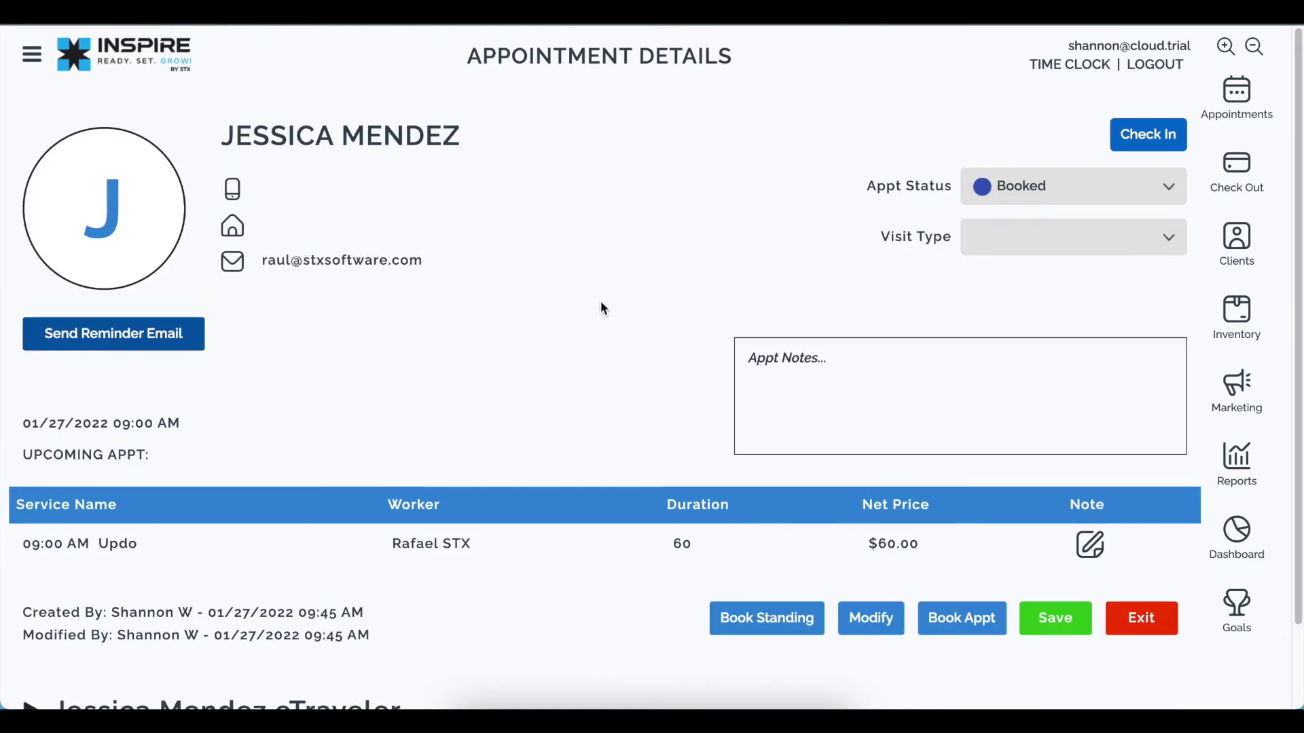
click(867, 621)
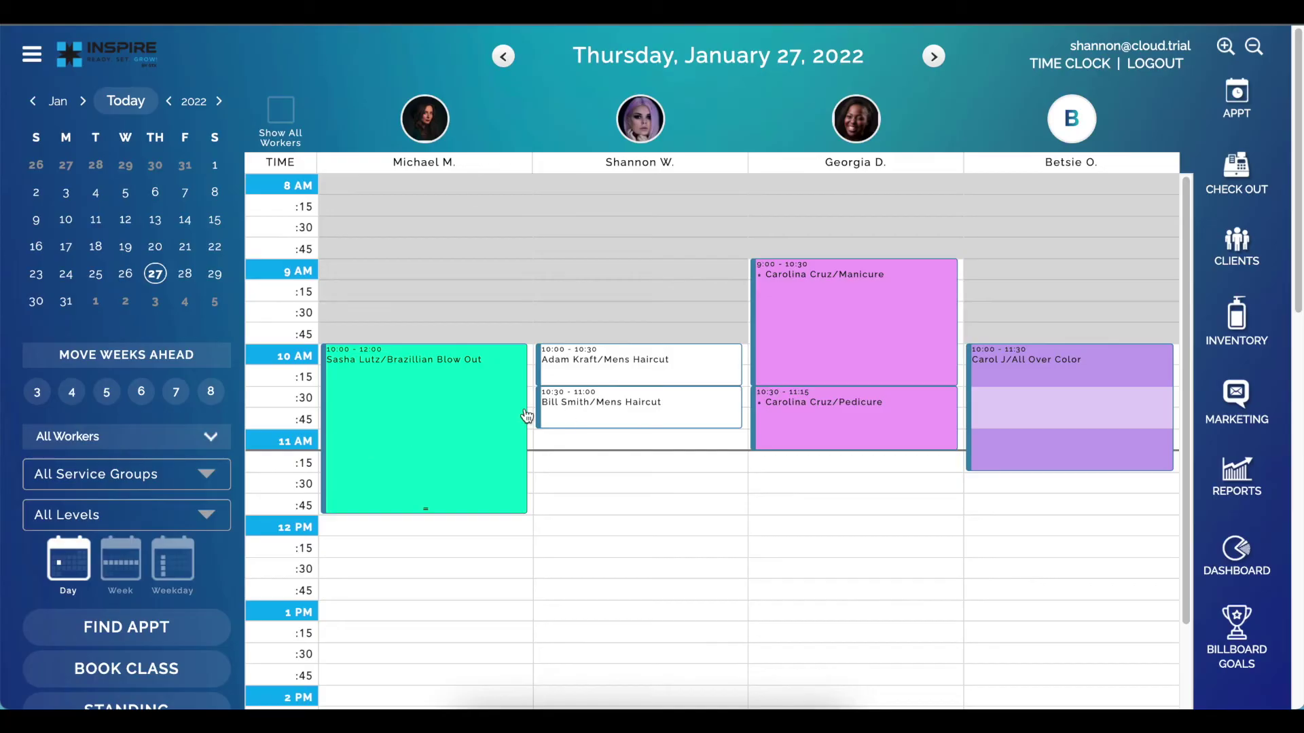
click(1037, 392)
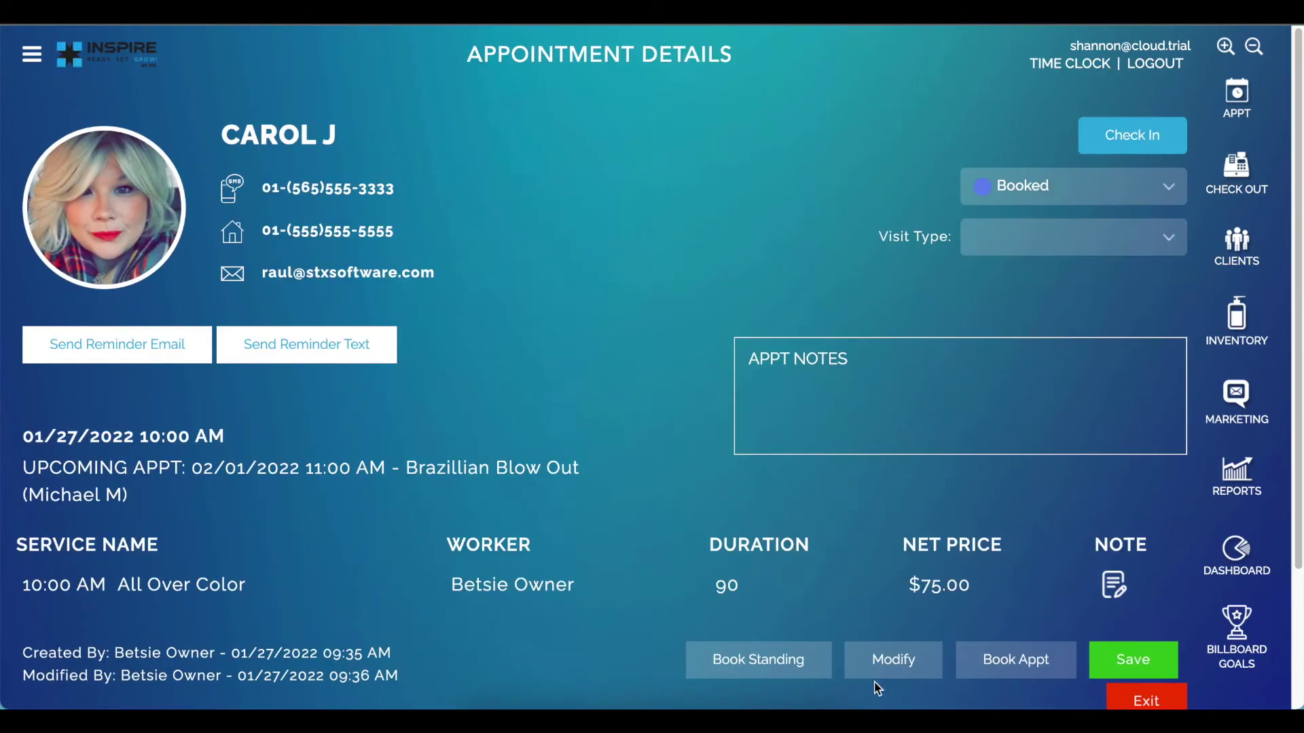
click(893, 659)
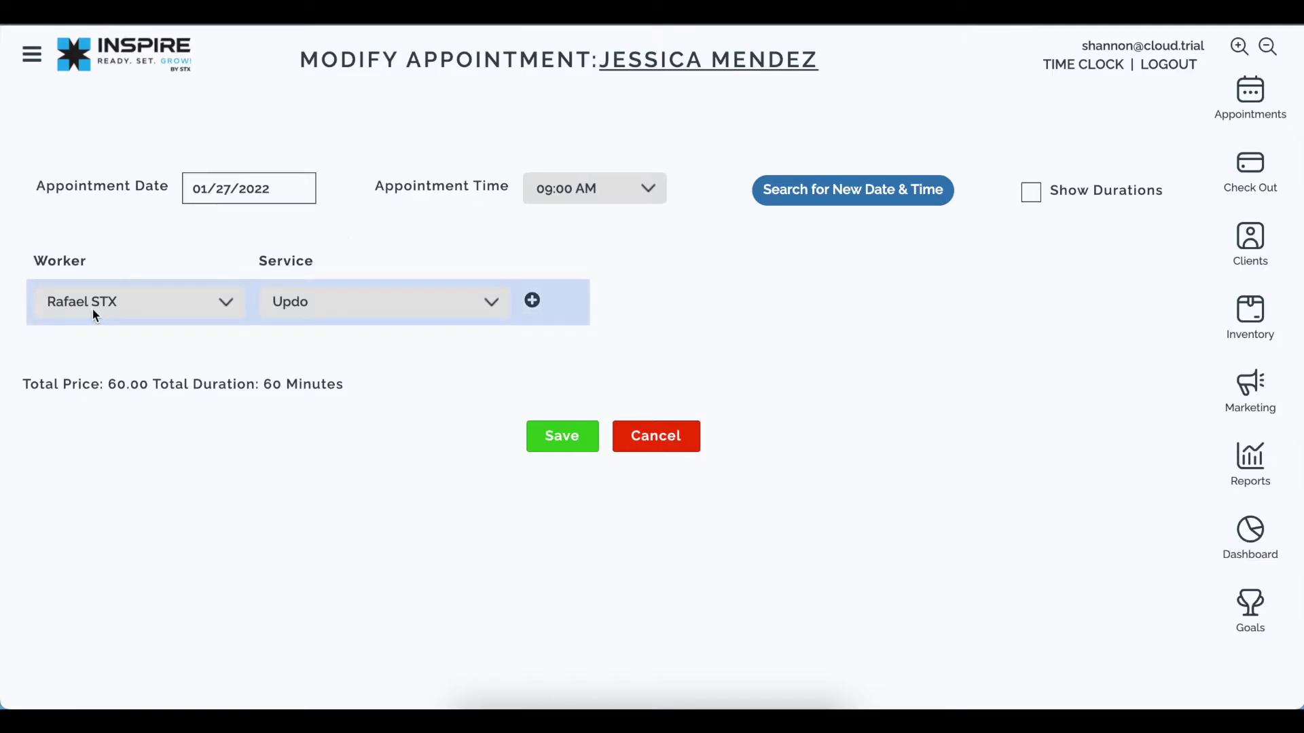
In the new version, change the appointment's service from Updo to Short Haircut and review the worker choices, keeping the same worker.
click(311, 311)
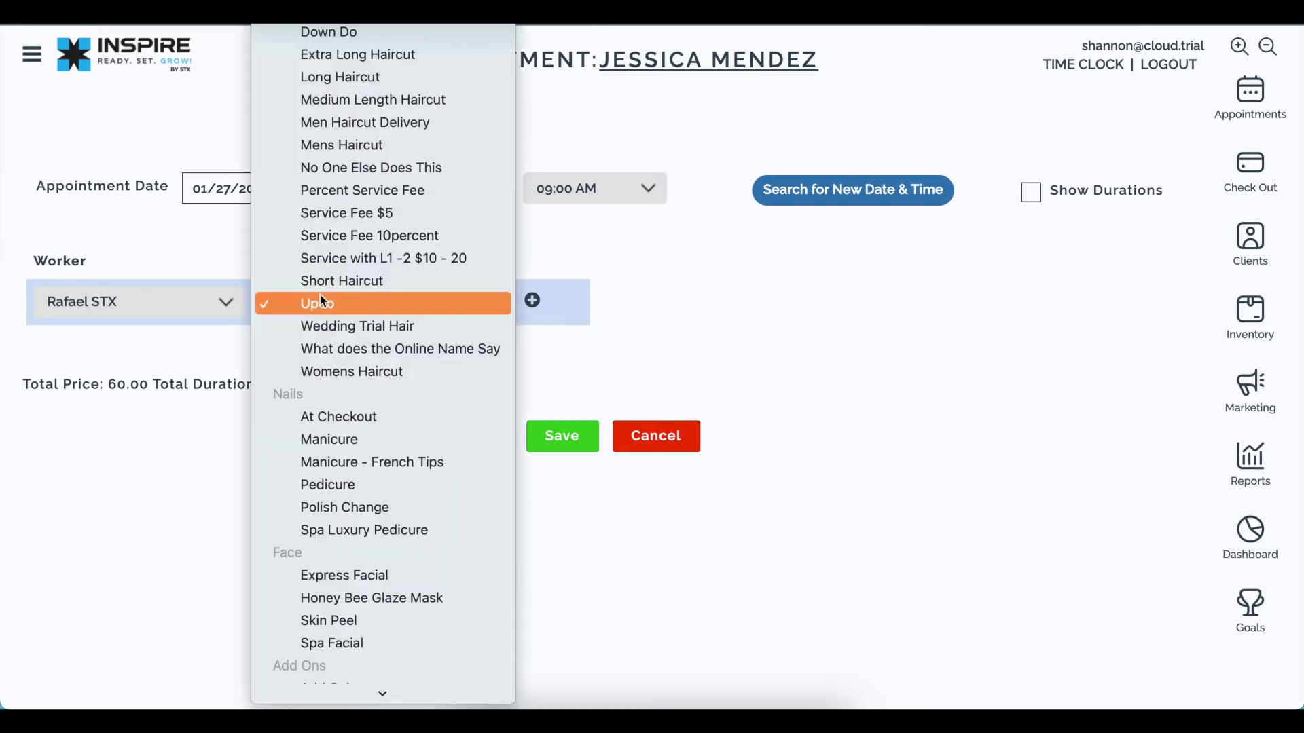
click(325, 290)
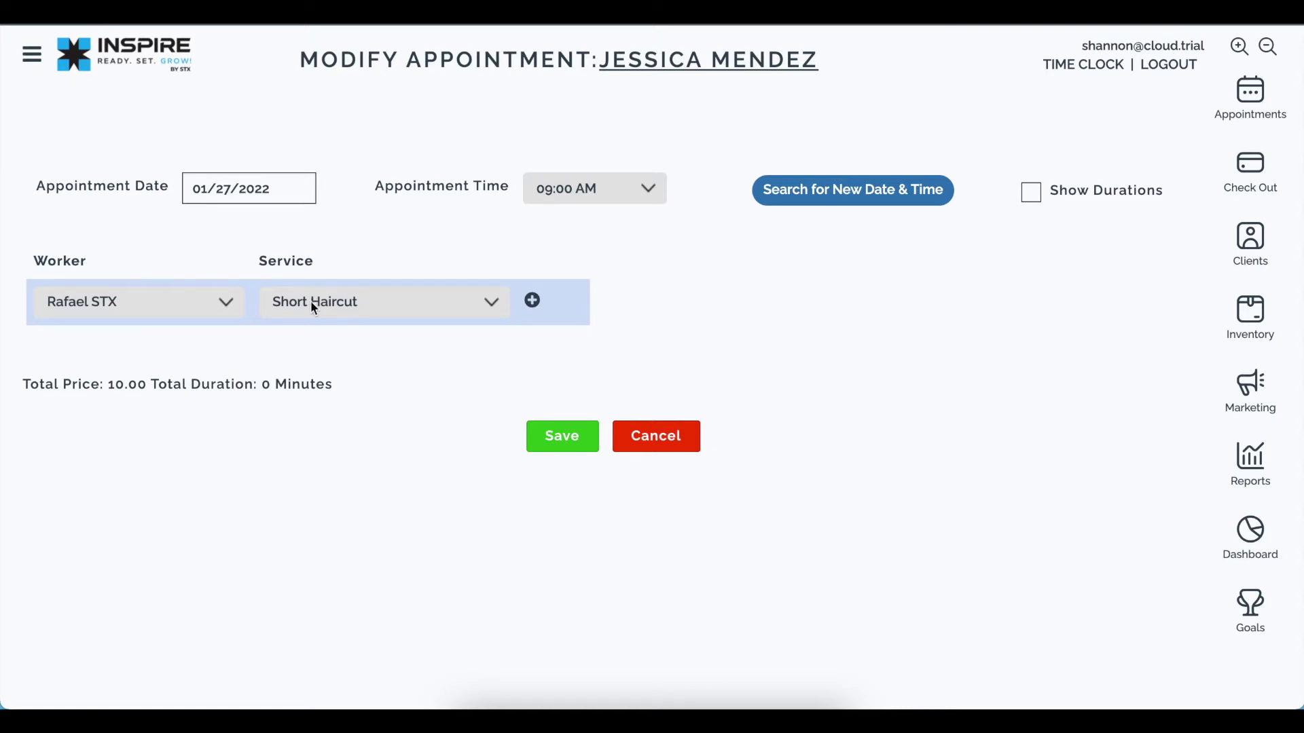
click(188, 307)
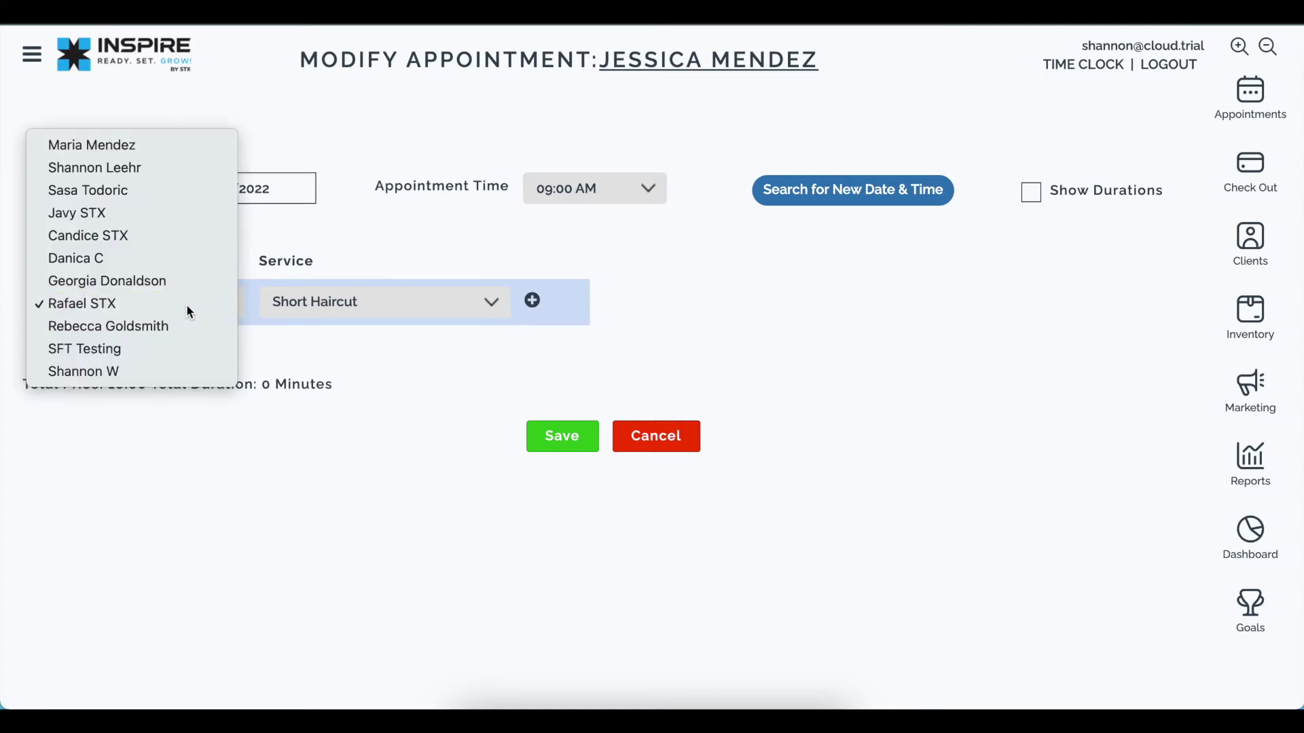
click(188, 307)
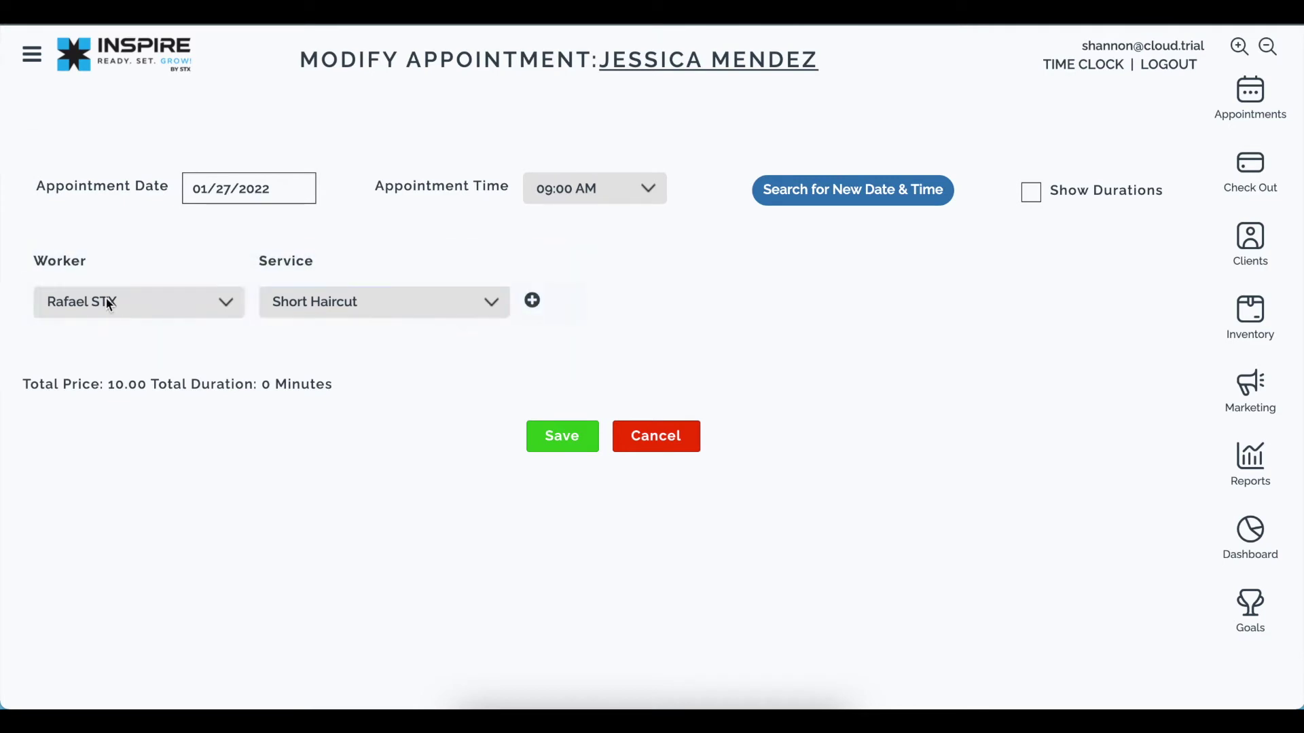
Add a second service line with a different worker, remove that line again, and show the service durations.
click(534, 303)
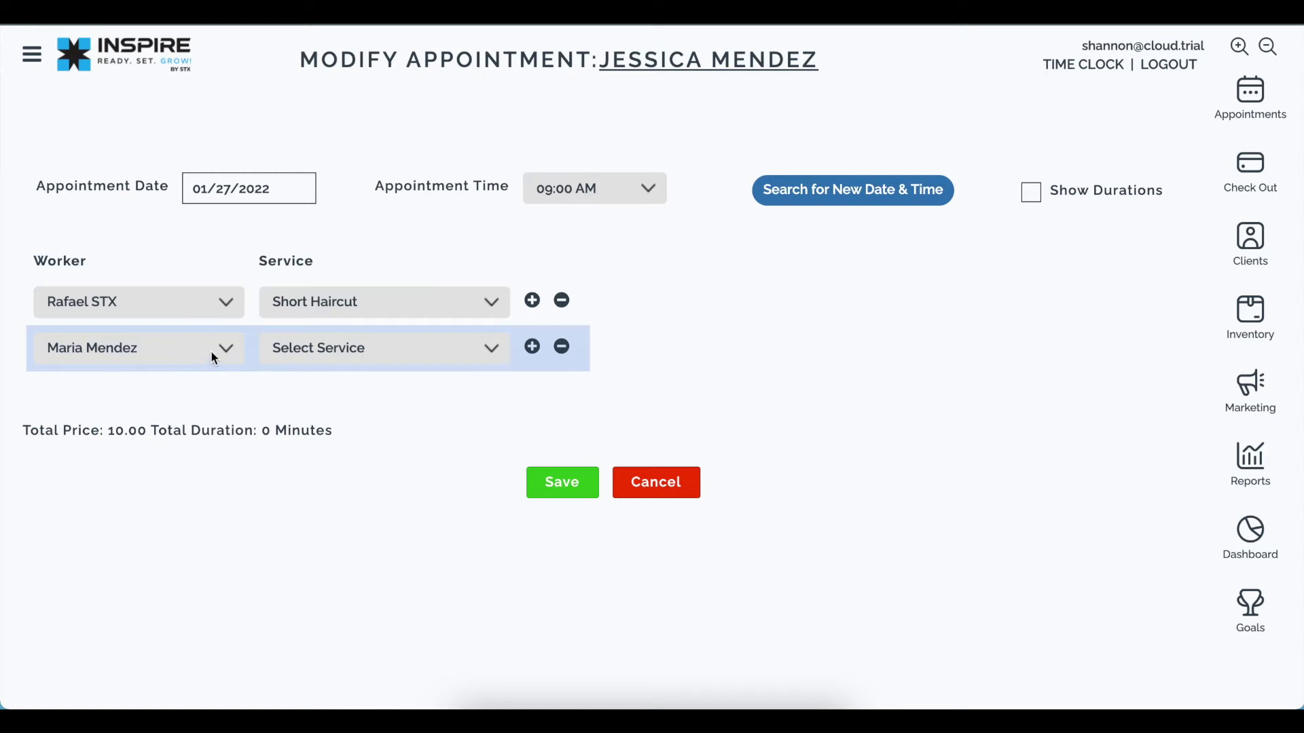
click(231, 350)
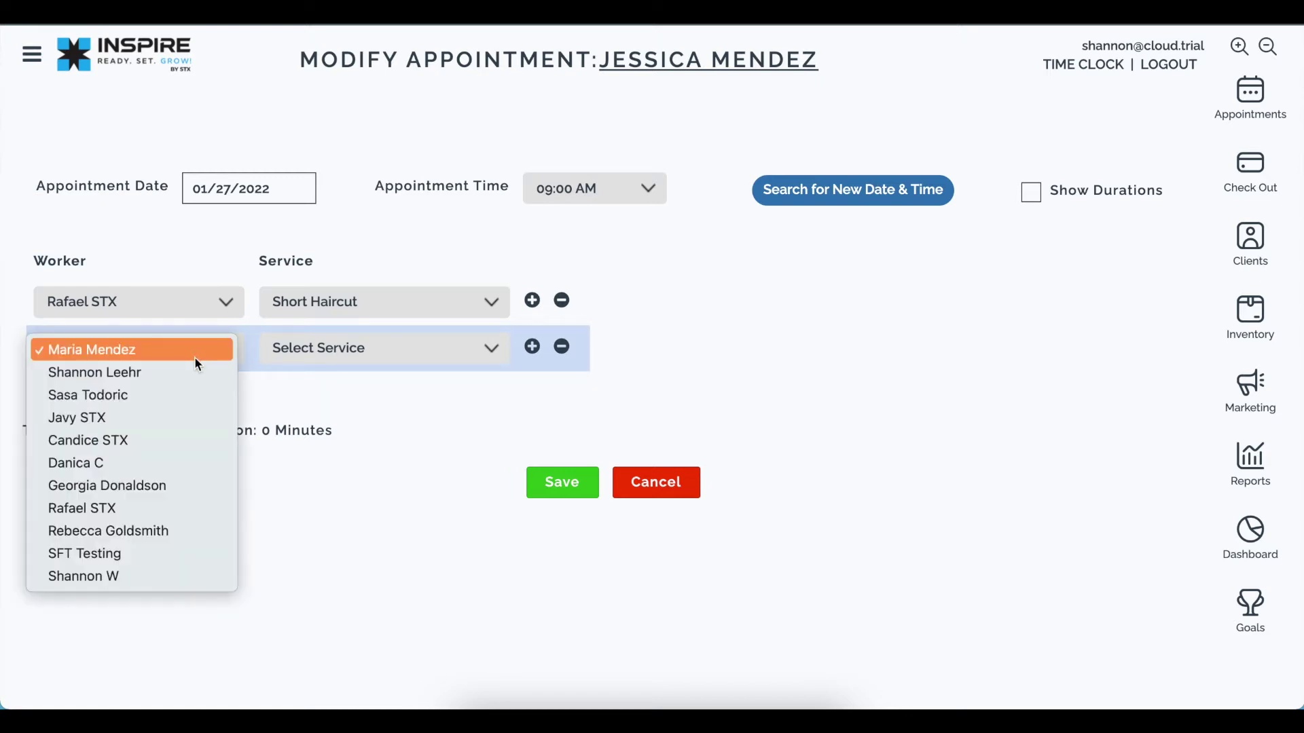
click(207, 414)
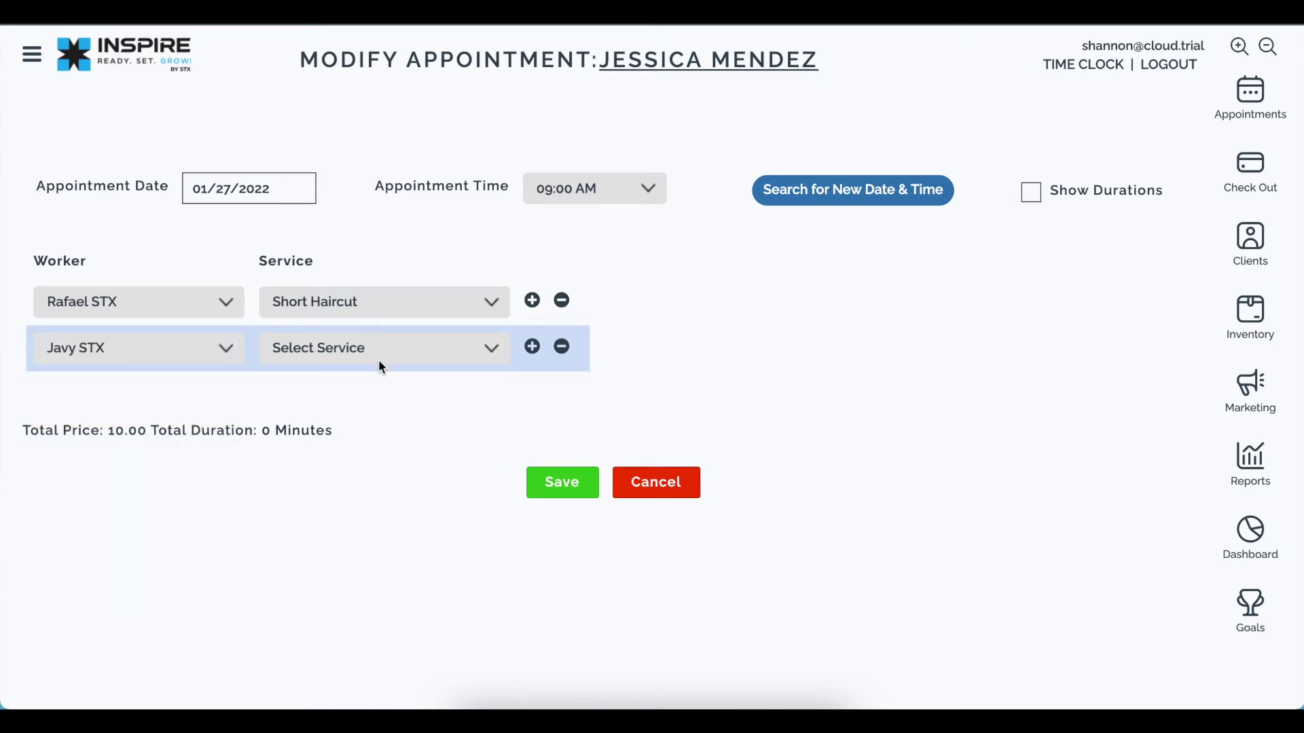
click(562, 348)
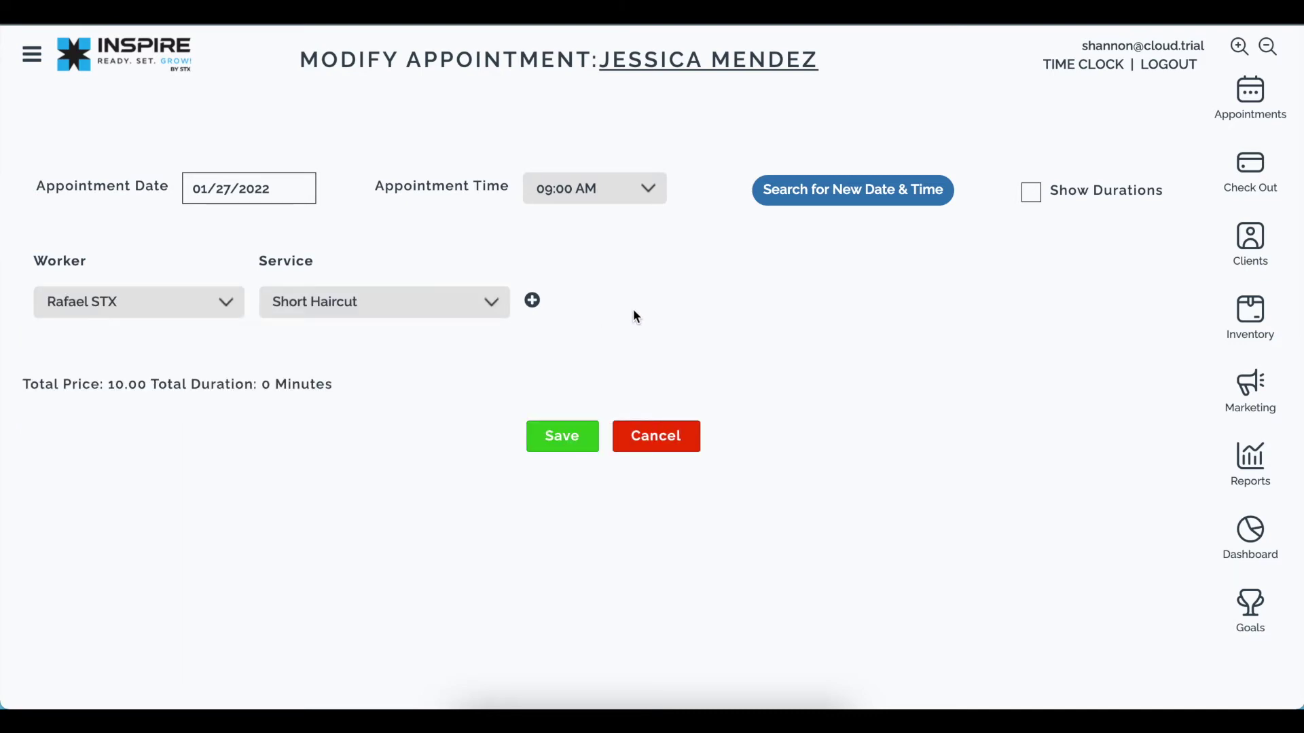
click(1035, 195)
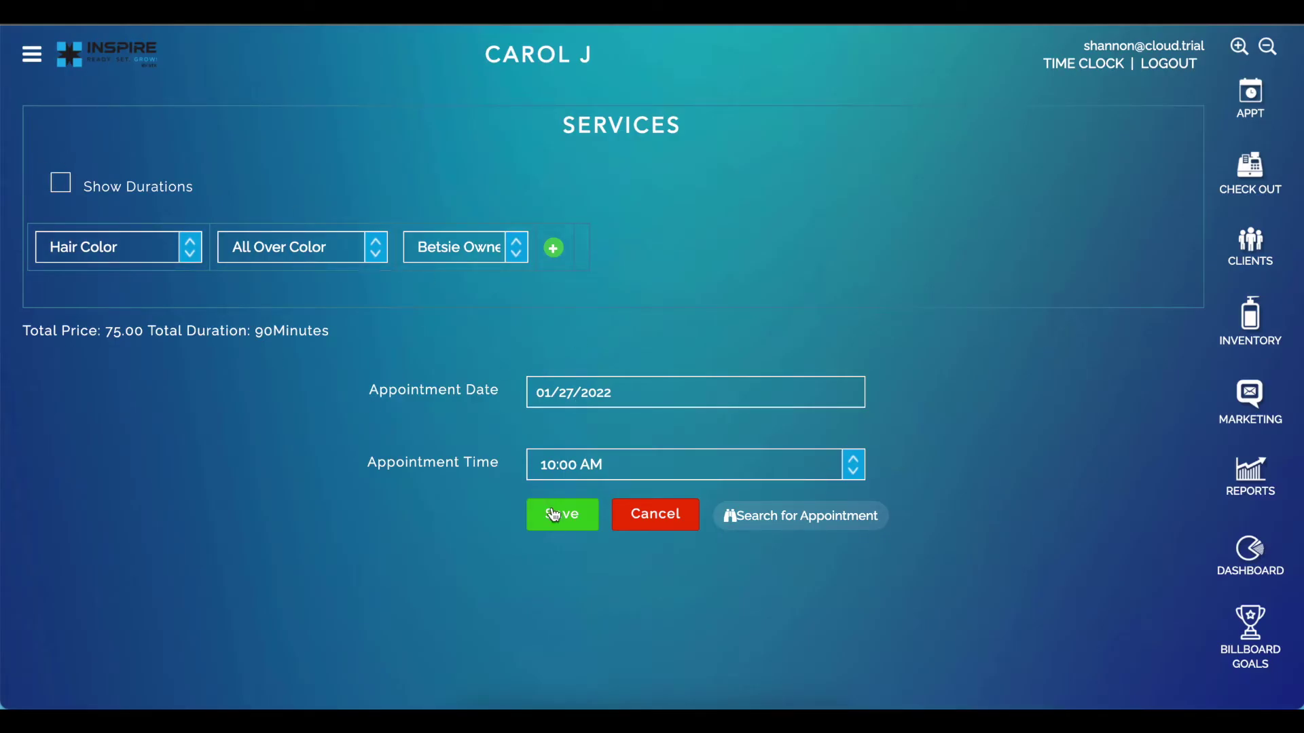
In the older version, search for new times for the All Over Color appointment and select Thursday, 01/27/2022 03:30 PM.
click(825, 531)
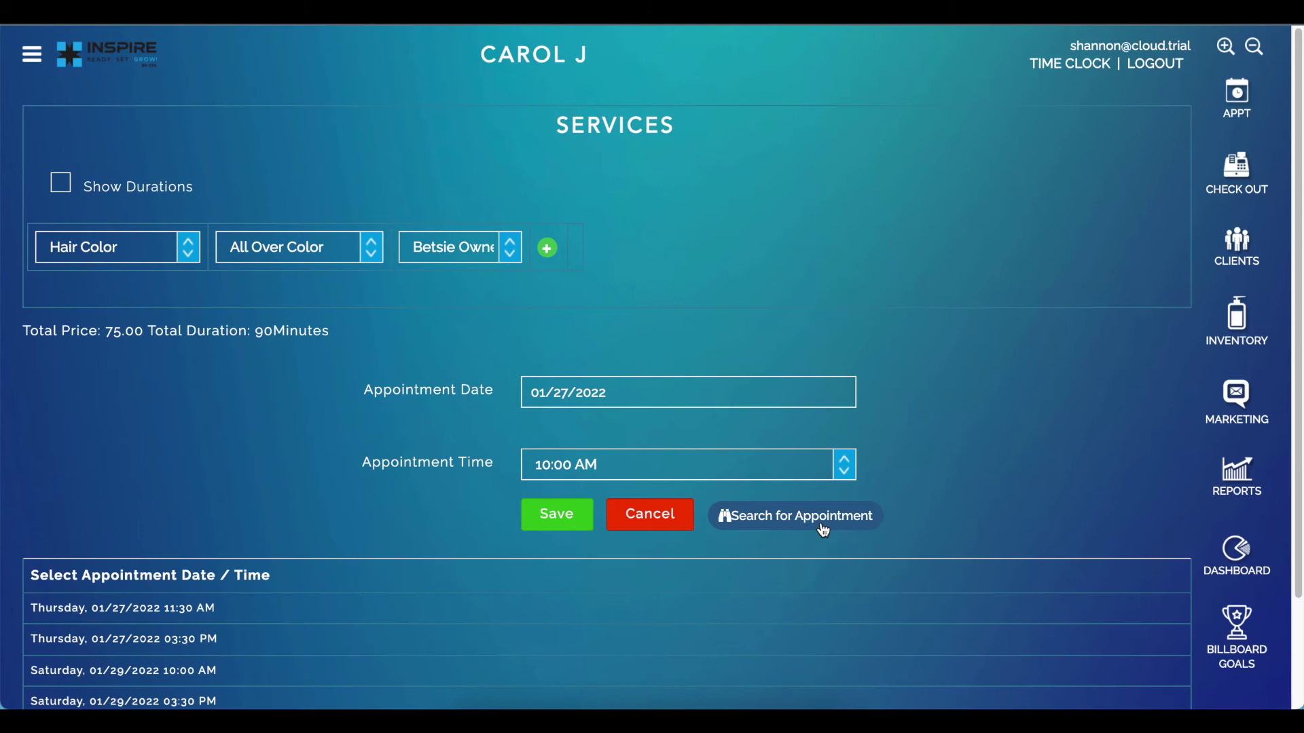
scroll(823, 531, down, 2)
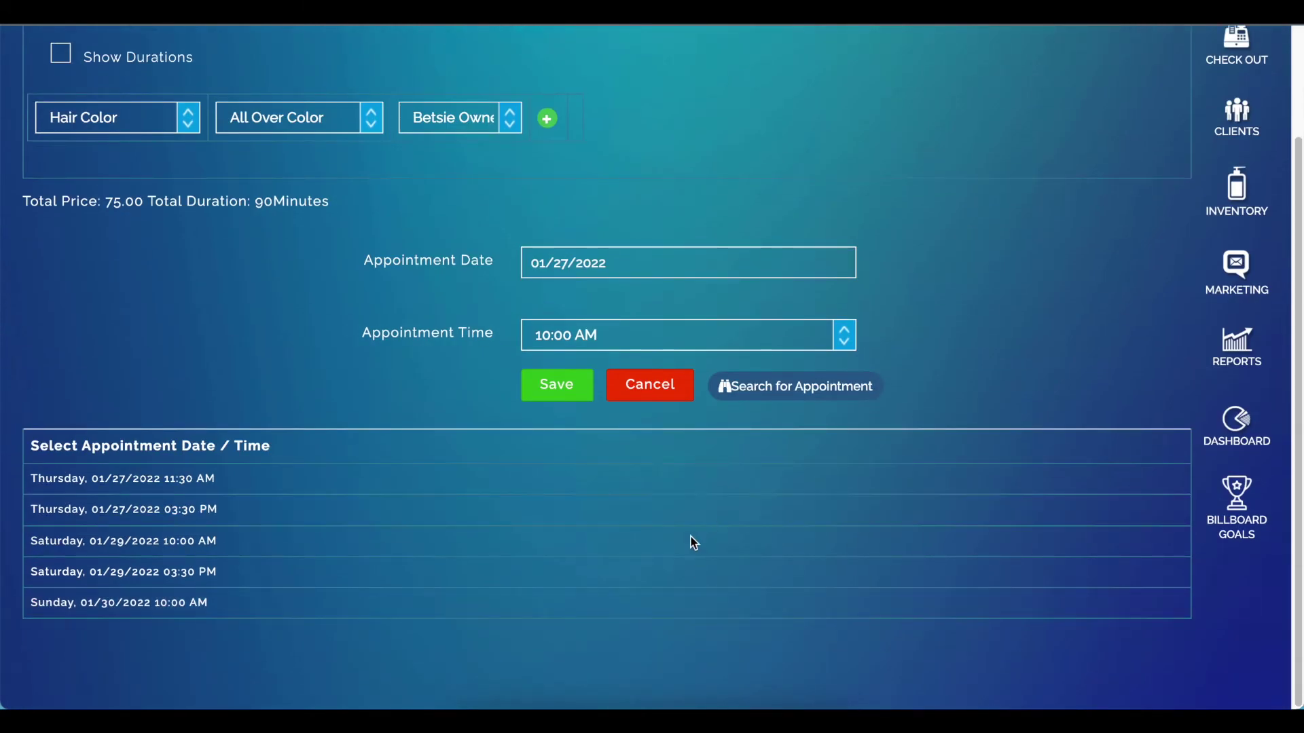
click(687, 506)
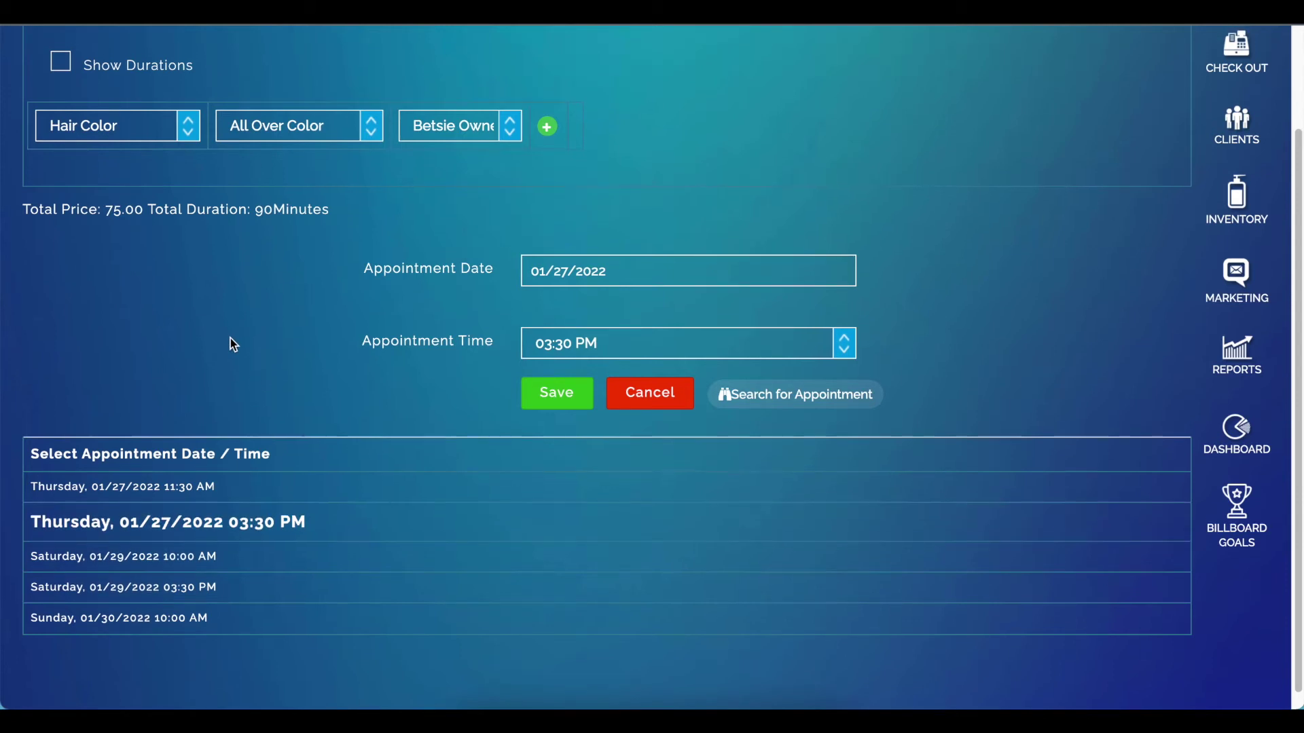
scroll(230, 343, up, 2)
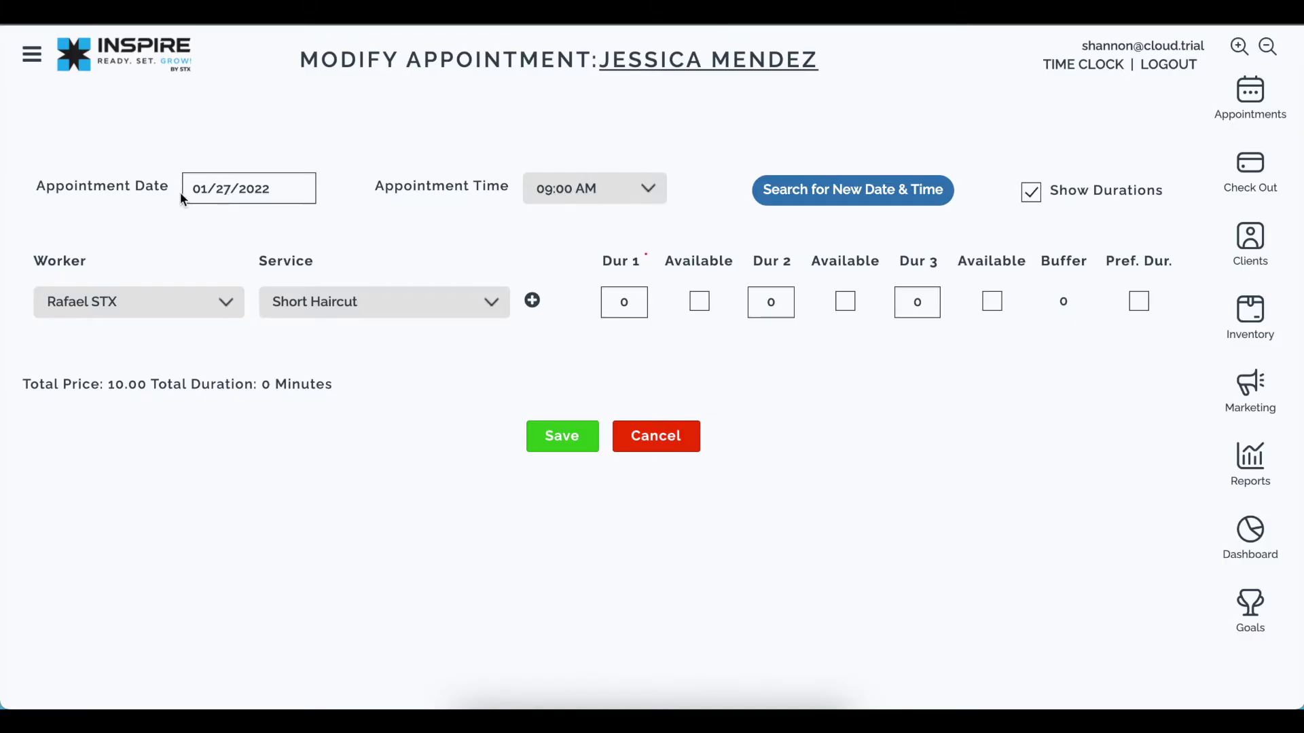
In the new version, search for Updo times starting 01/29/2022 and book the appointment for 10:00 AM on Monday, January 31 2022.
click(830, 193)
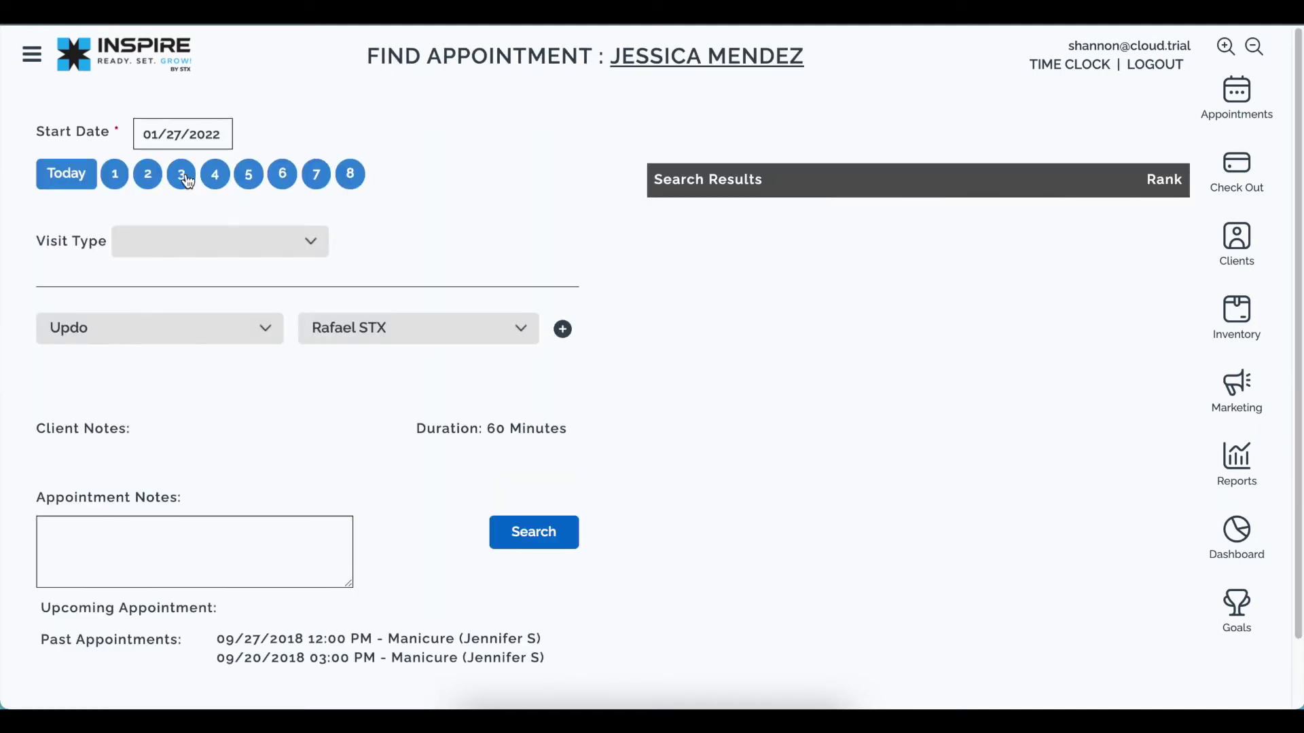
click(166, 134)
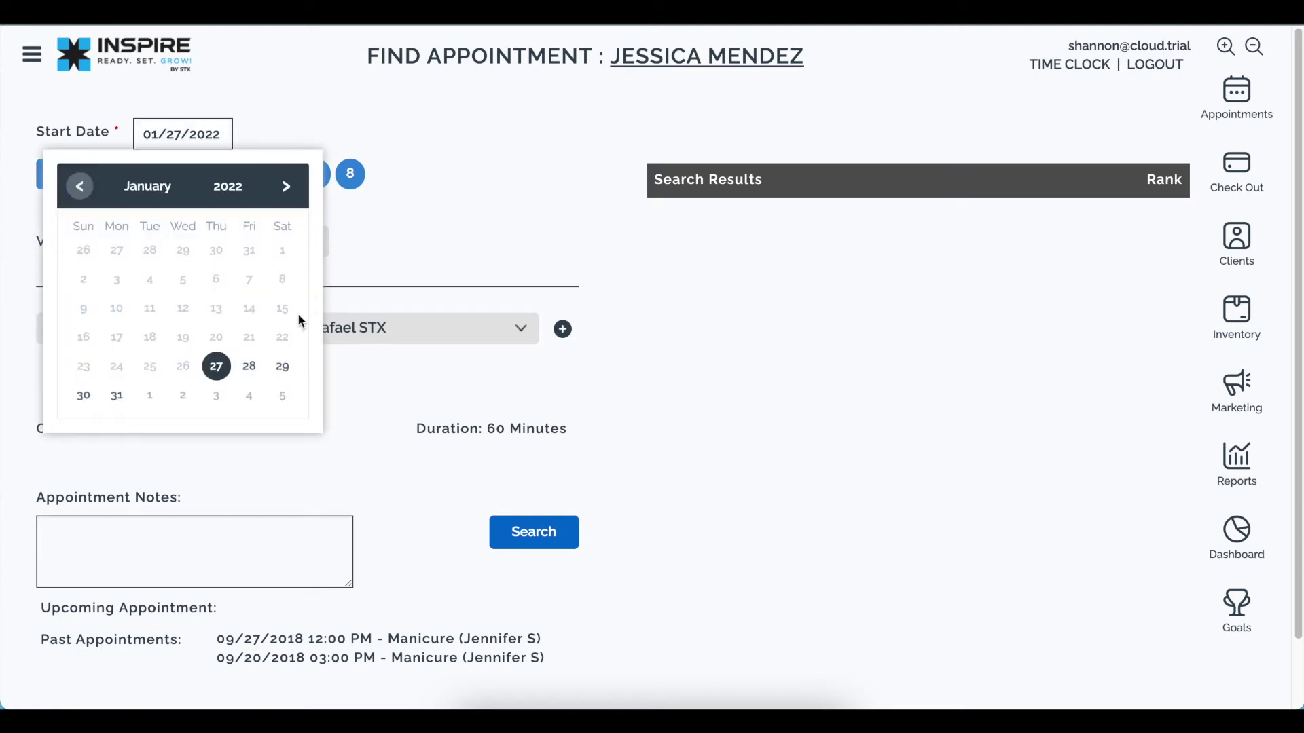
click(276, 365)
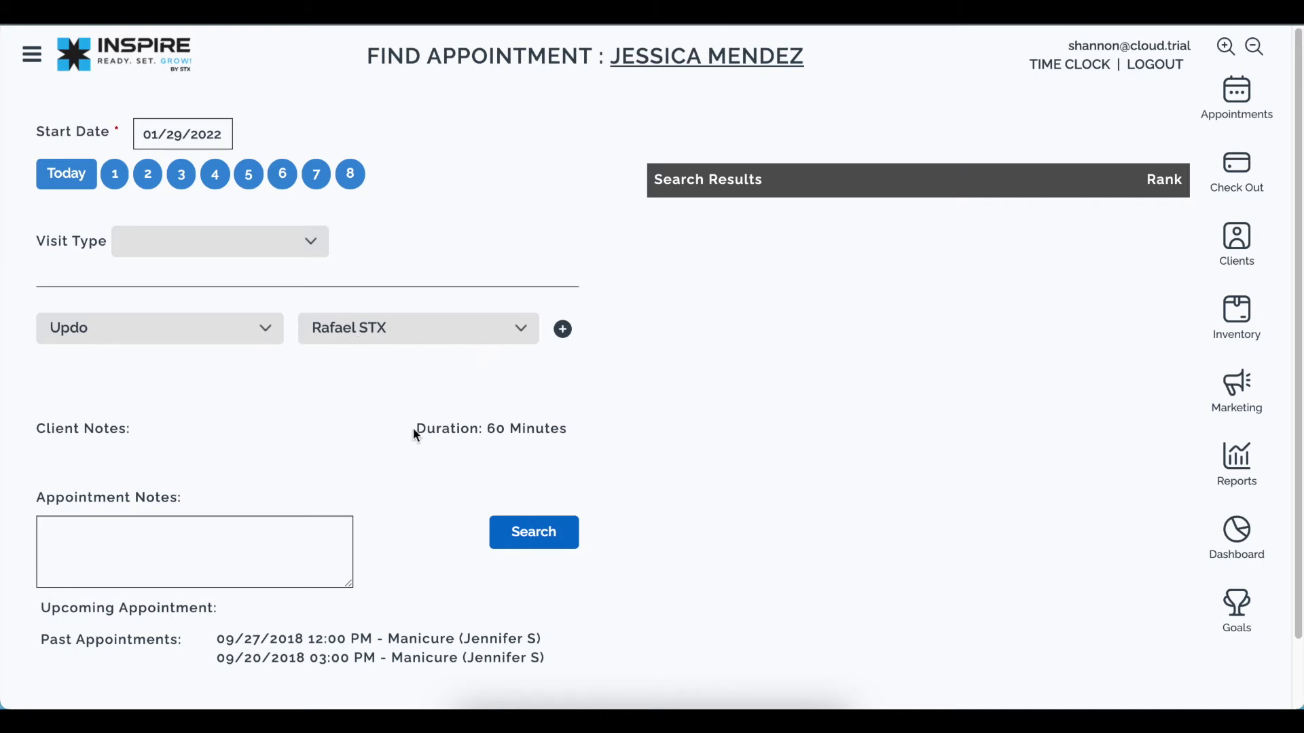
click(553, 528)
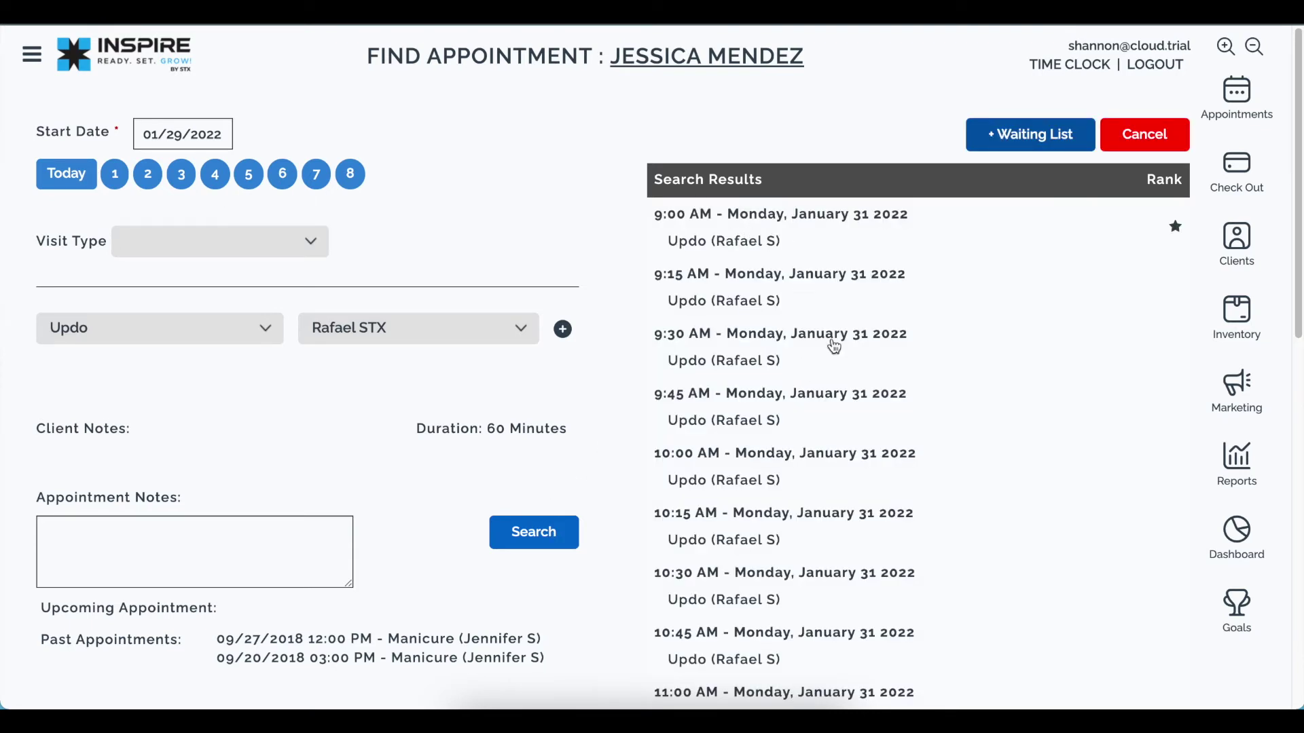
click(824, 454)
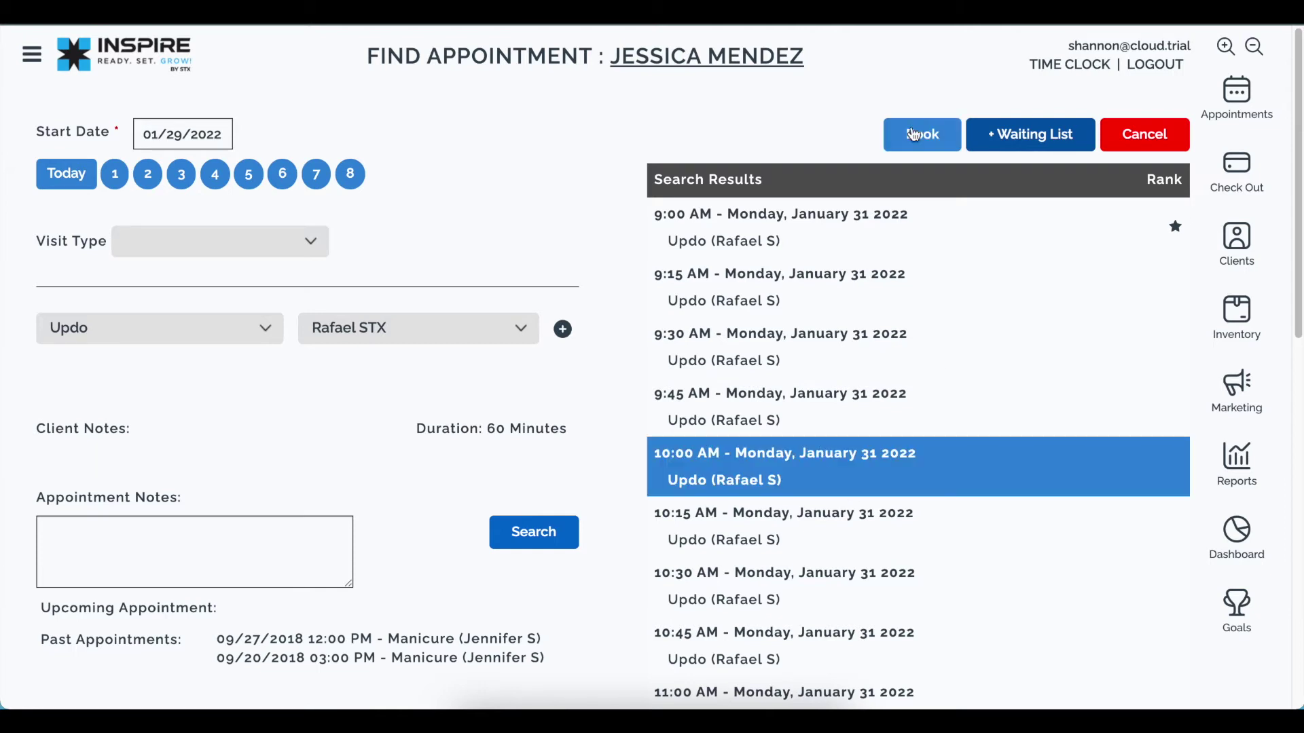
click(917, 134)
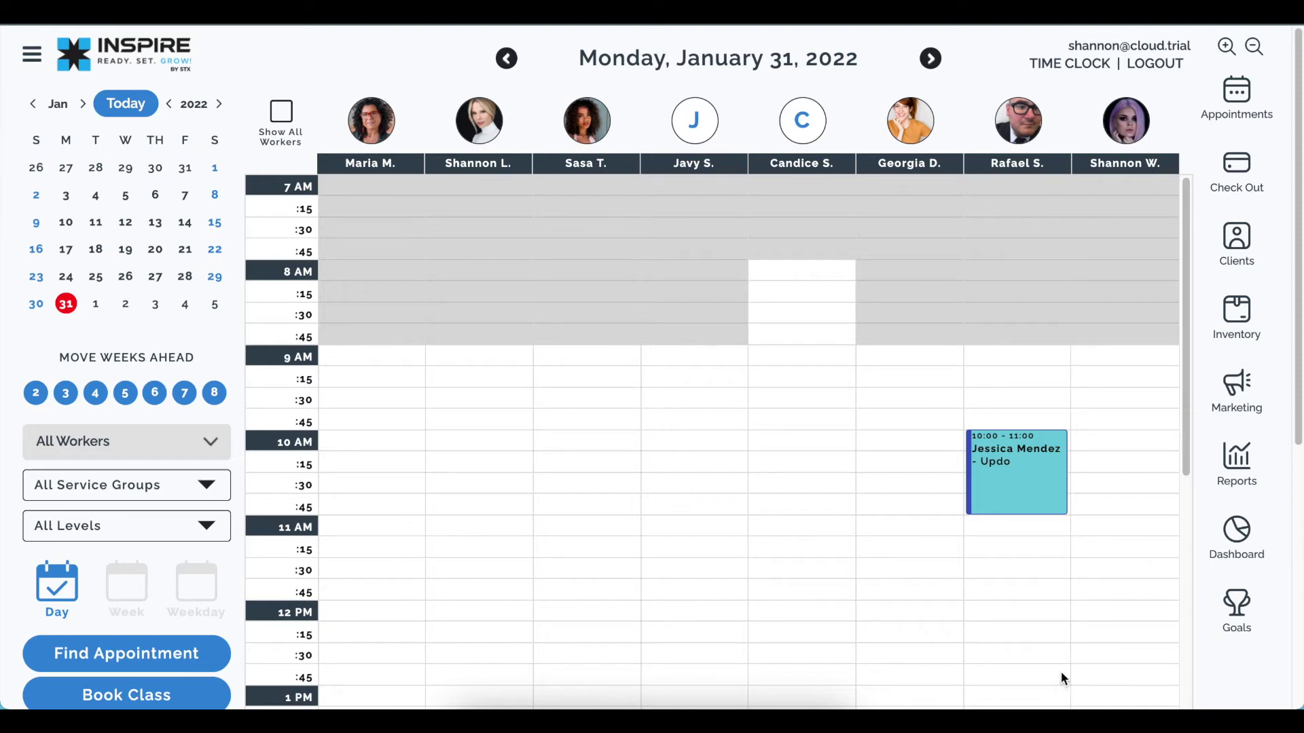
Open checkout in the new version, enter the gift number in the gift card sale form, and display the payment options.
click(1236, 163)
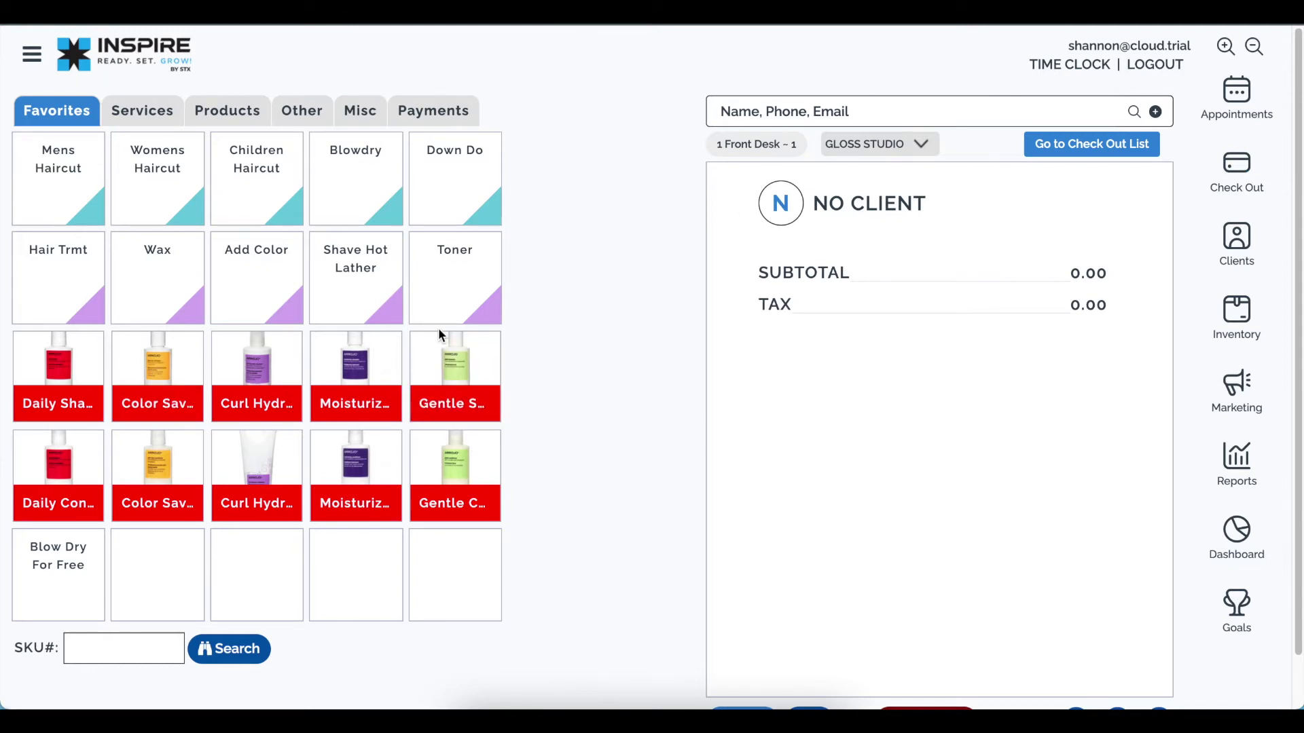
click(298, 118)
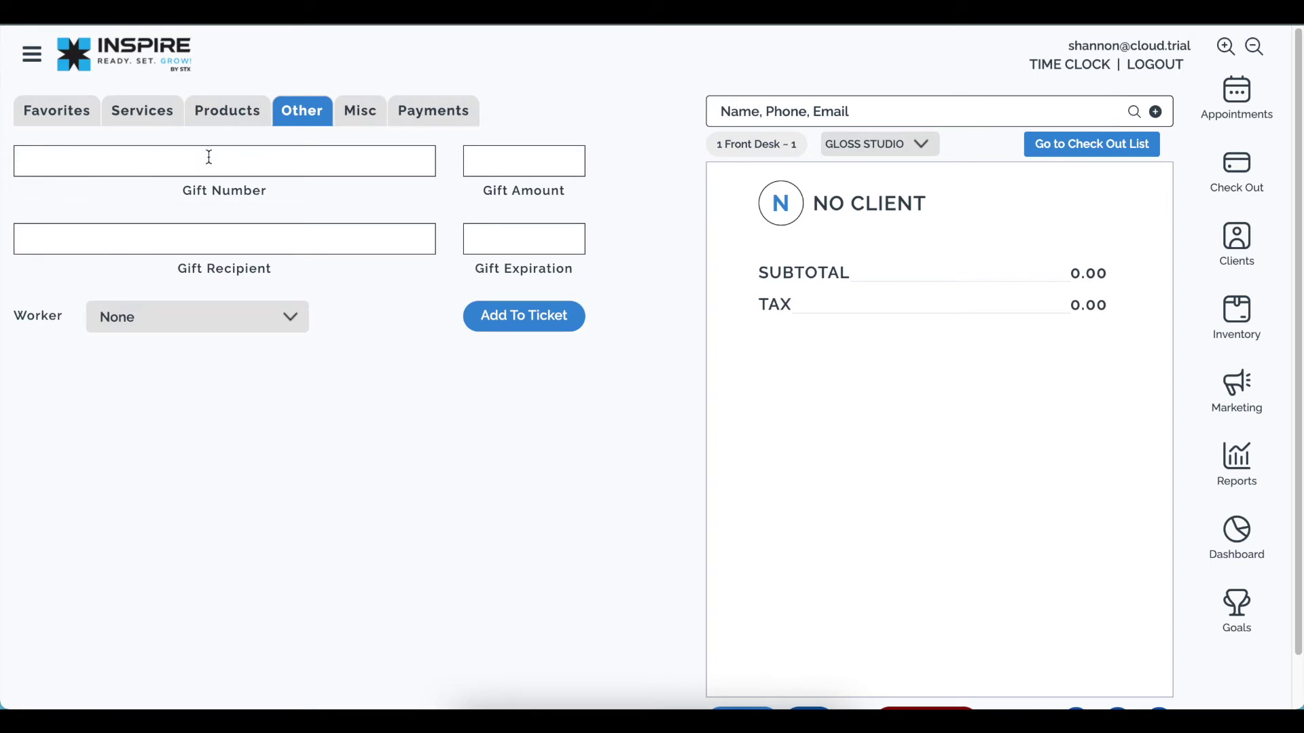
click(163, 159)
text(123456)
scroll(541, 362, down, 2)
scroll(540, 360, up, 1)
scroll(538, 355, up, 1)
click(432, 115)
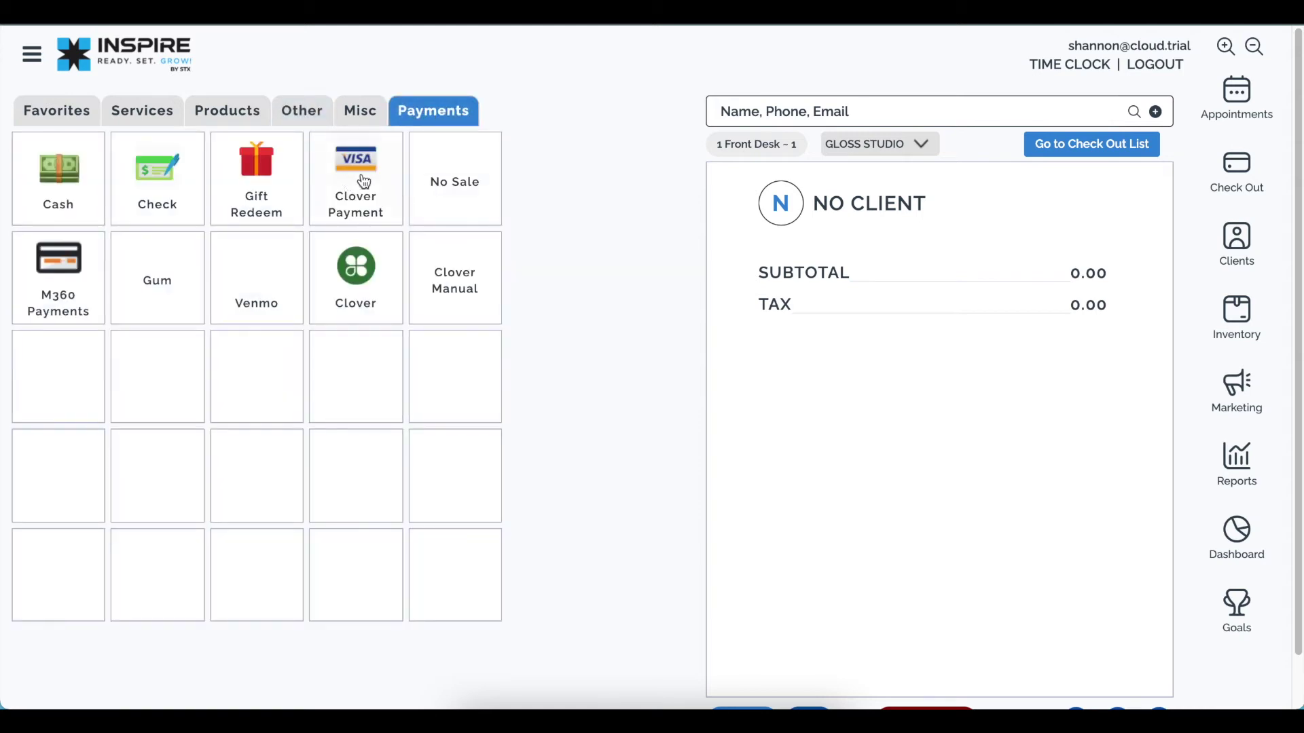
Add a $2 tip left in drawer to the ticket for the first worker in the worker list.
scroll(679, 476, down, 1)
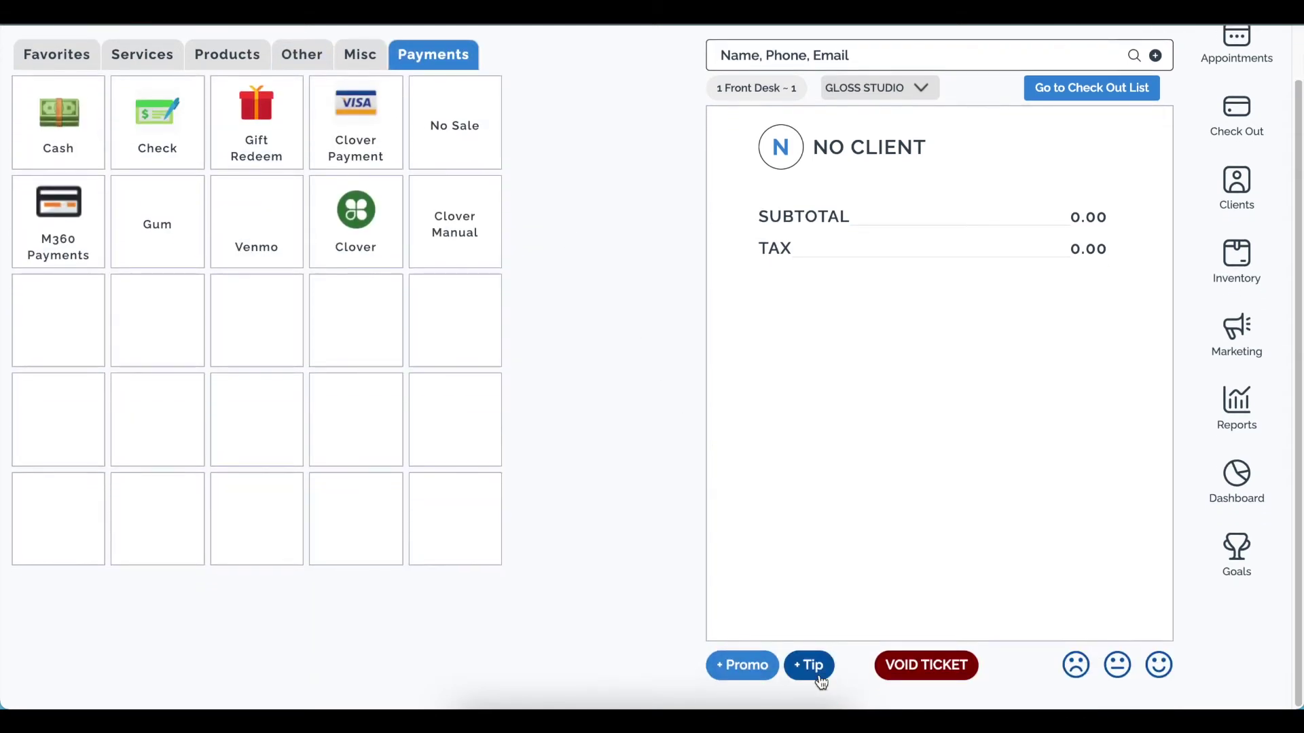
click(810, 671)
click(231, 168)
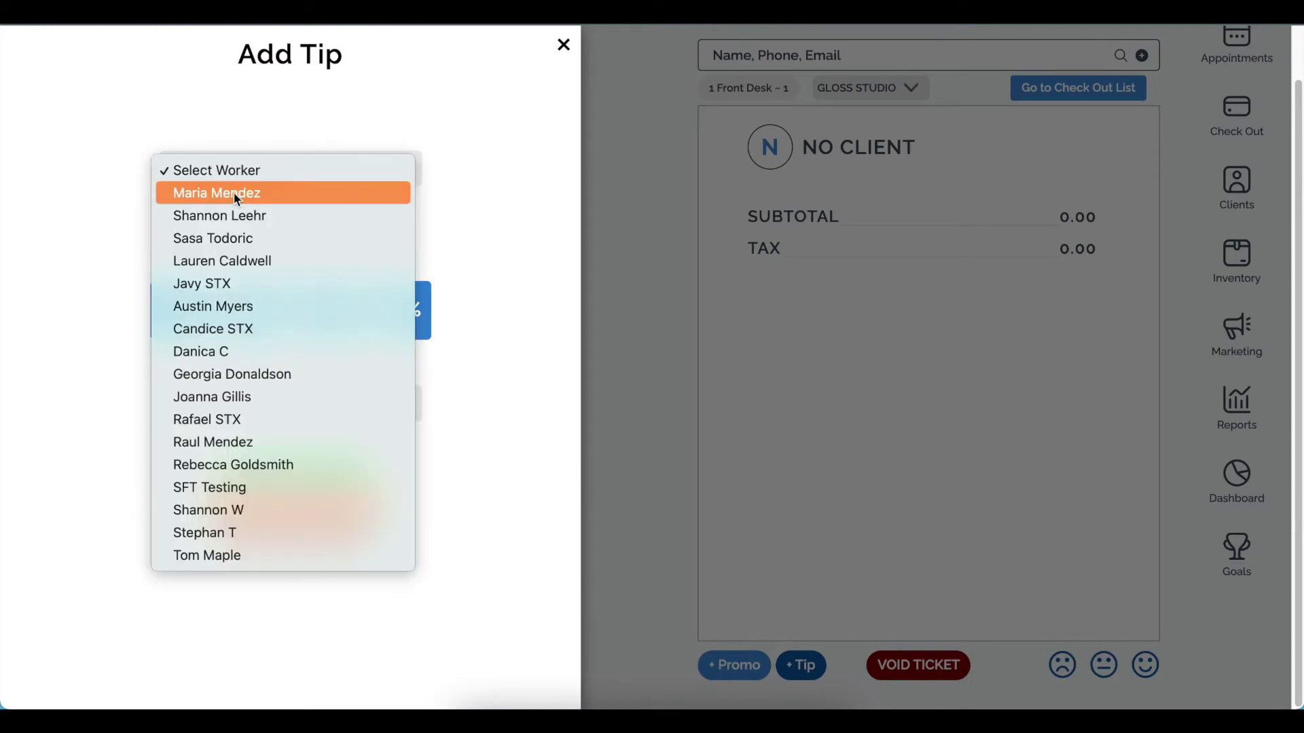
click(217, 193)
click(224, 237)
key(BackSpace)
text(2)
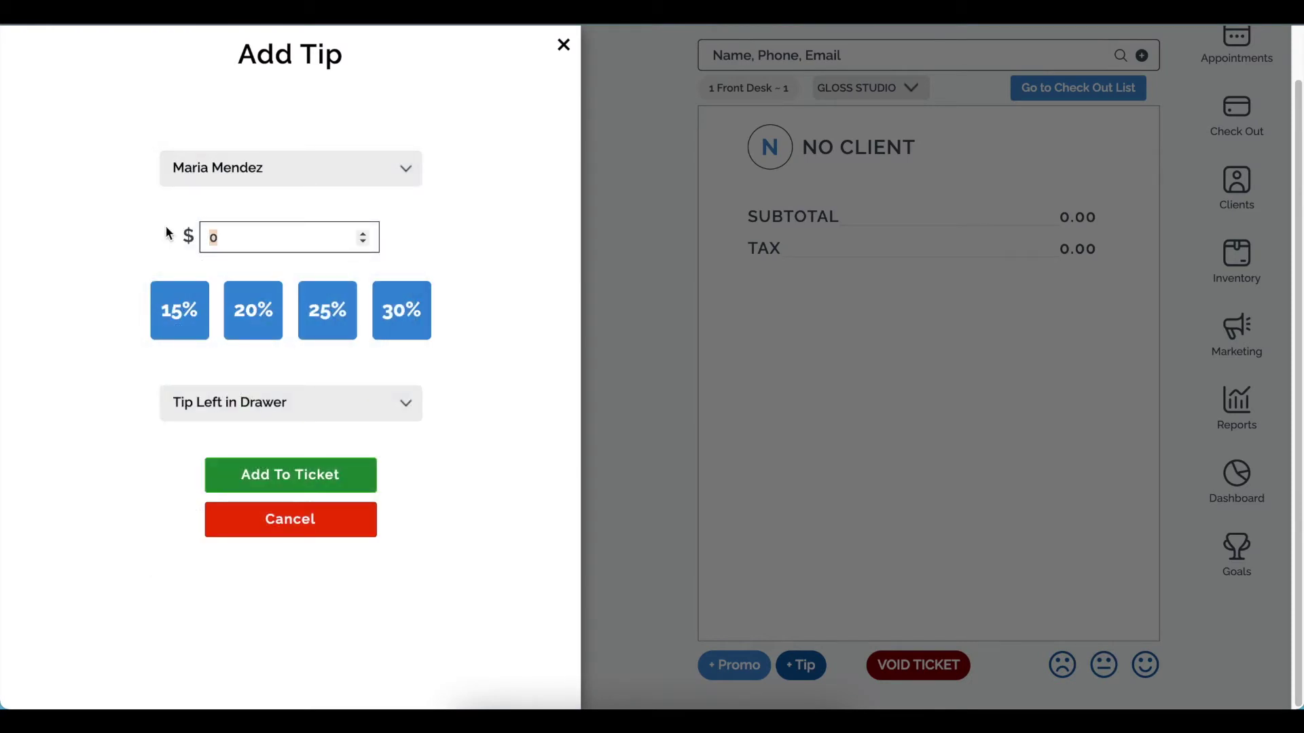
click(305, 479)
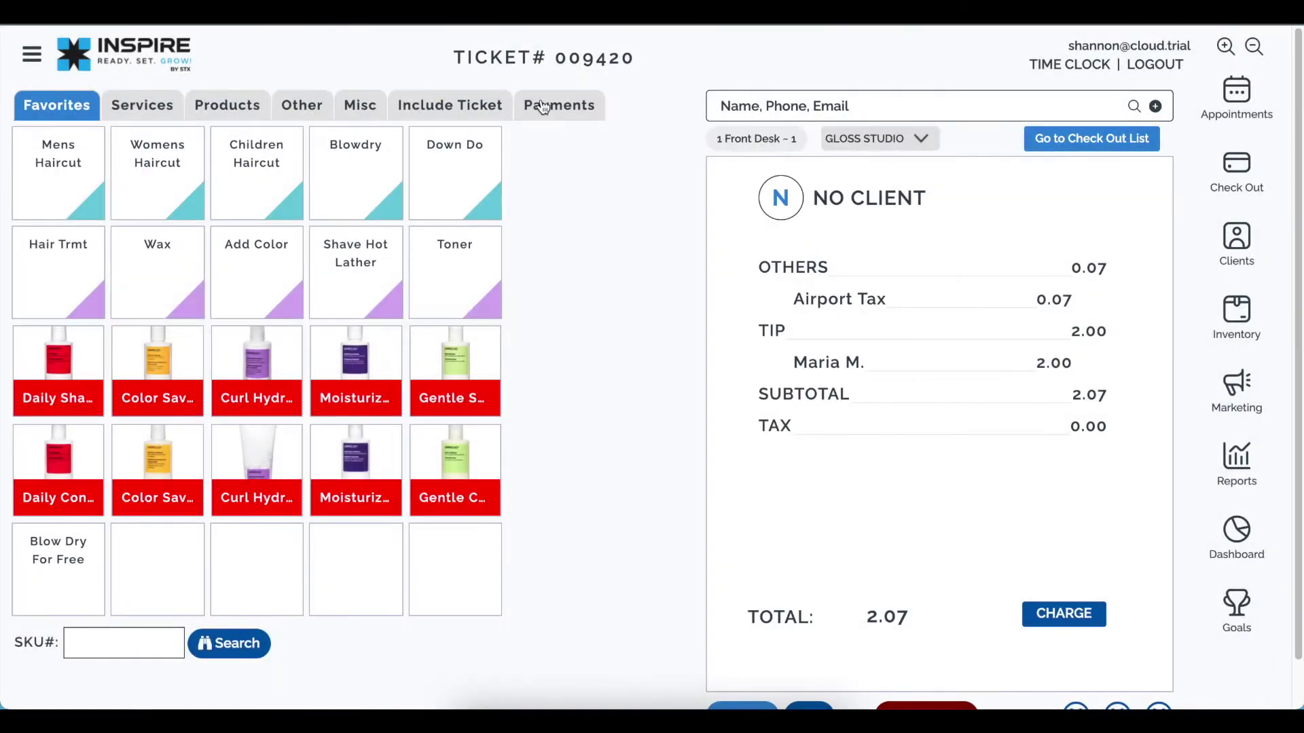
Add a second tip of $22 left in drawer to the ticket for the second worker in the worker list.
scroll(752, 425, down, 1)
click(808, 666)
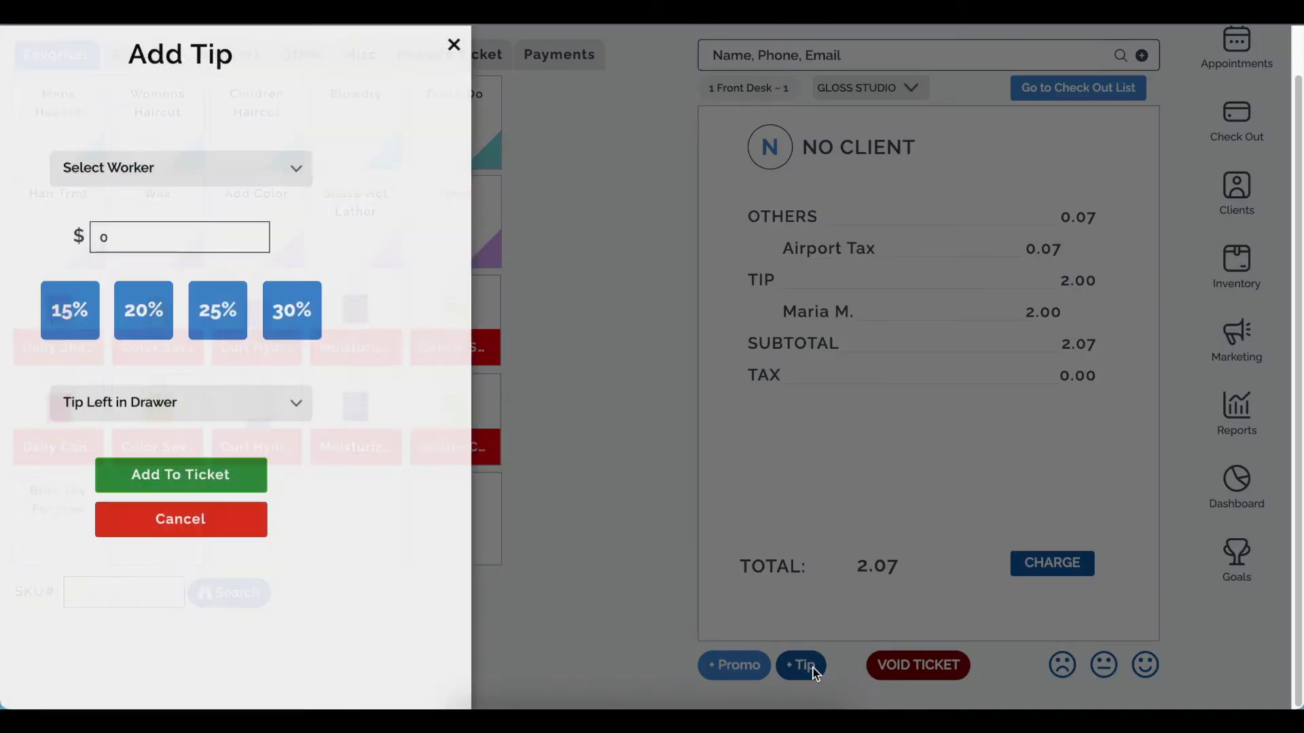
click(237, 171)
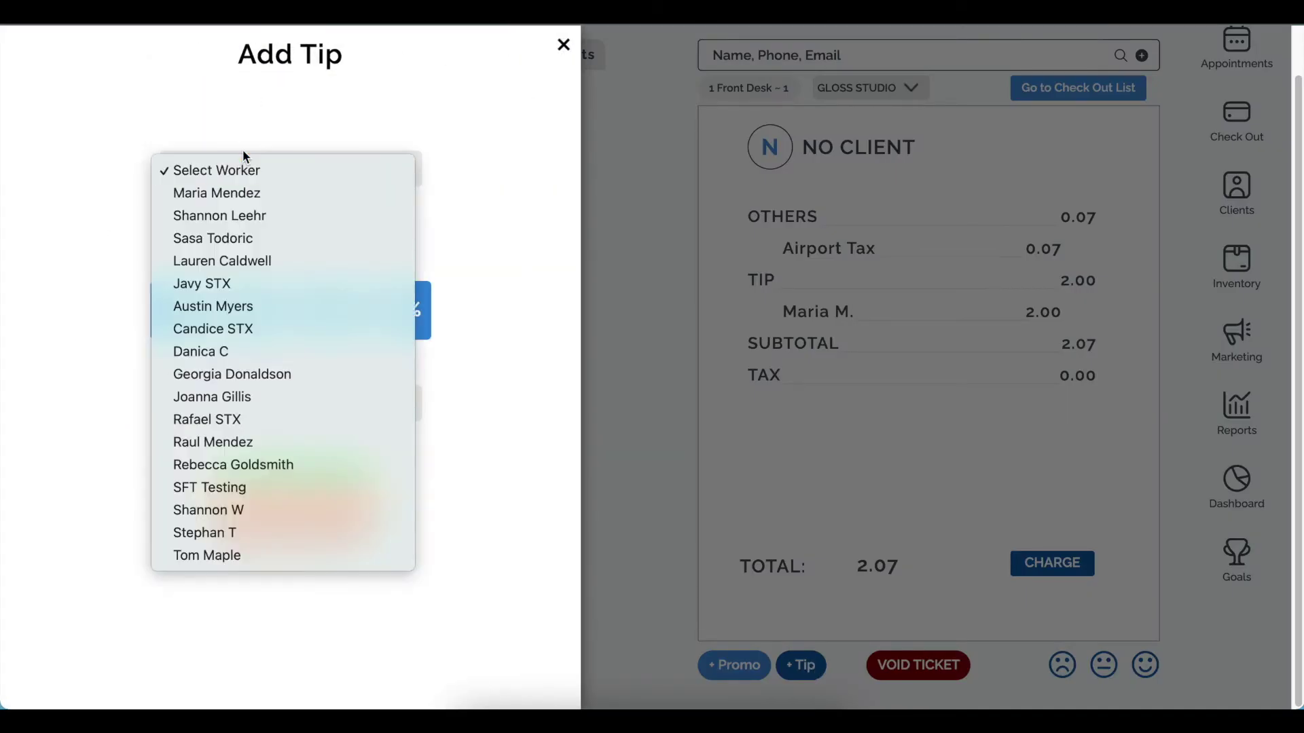
click(247, 212)
double_click(233, 238)
text(22)
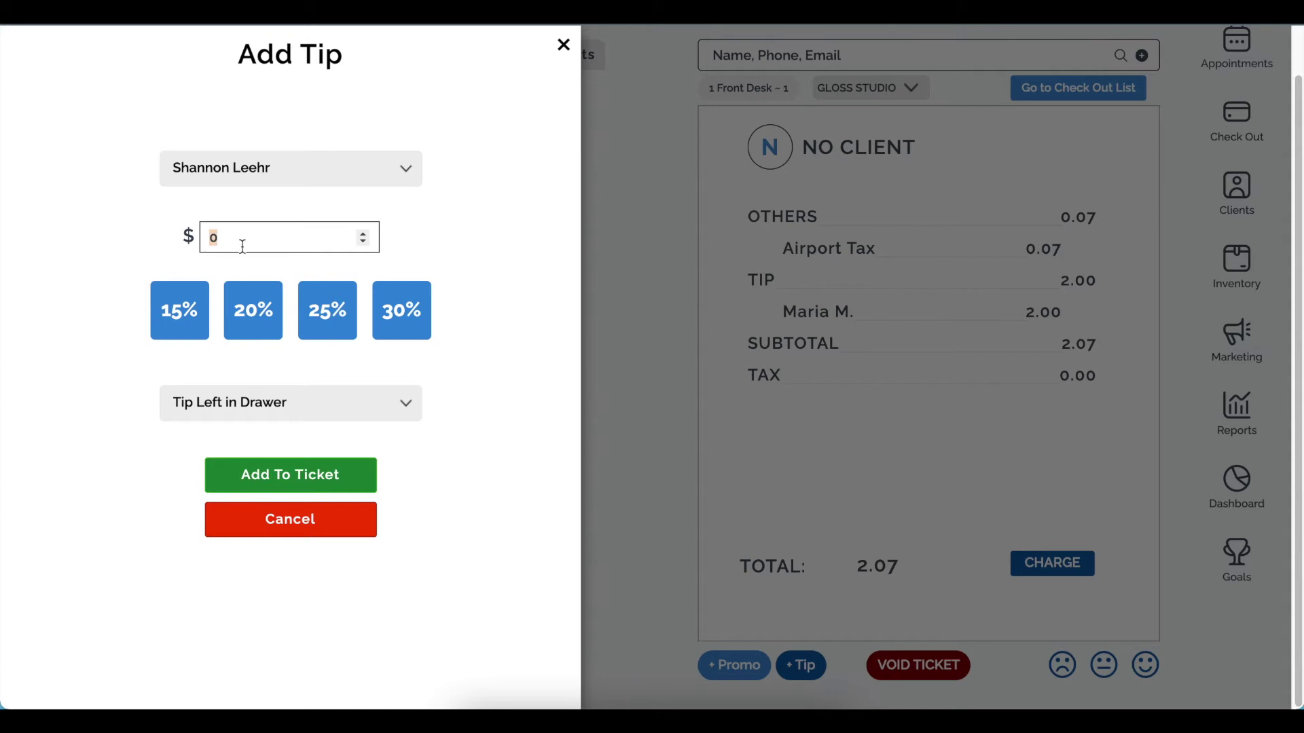
click(291, 470)
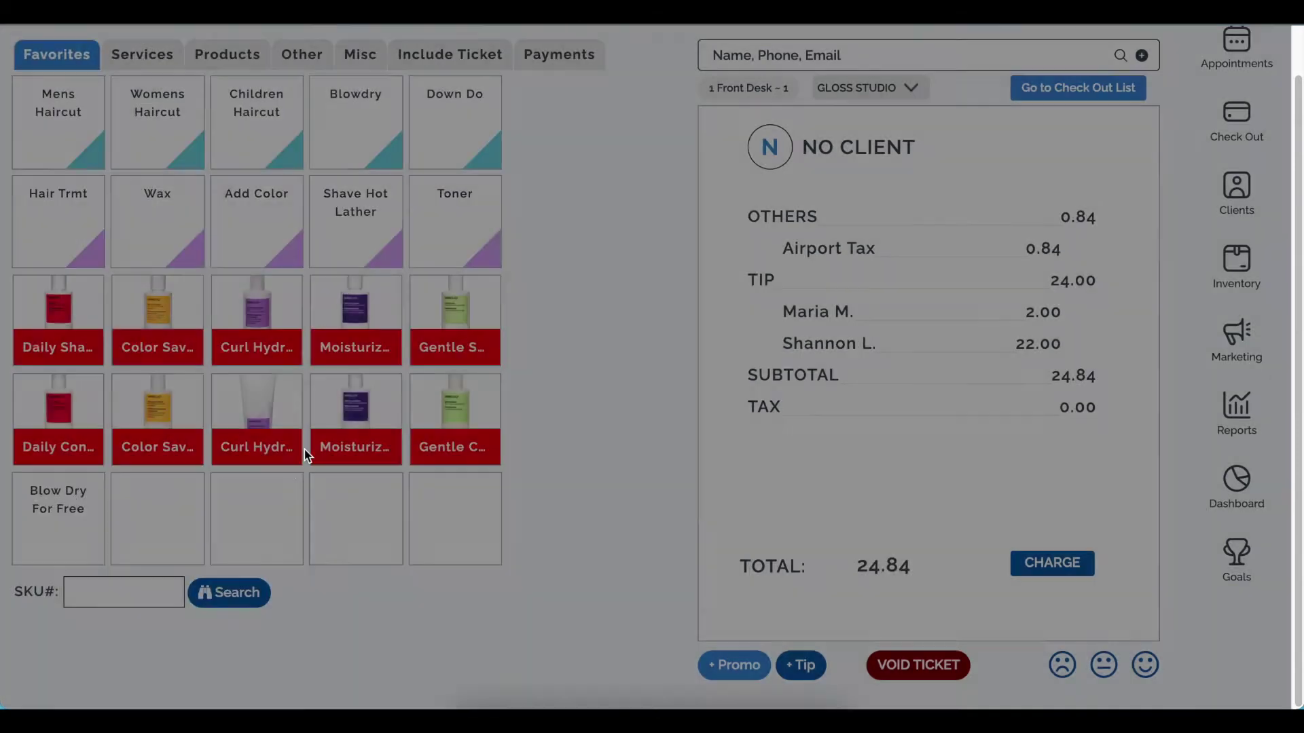
Pay the ticket's full balance in cash and review the completed ticket and its receipt.
click(569, 62)
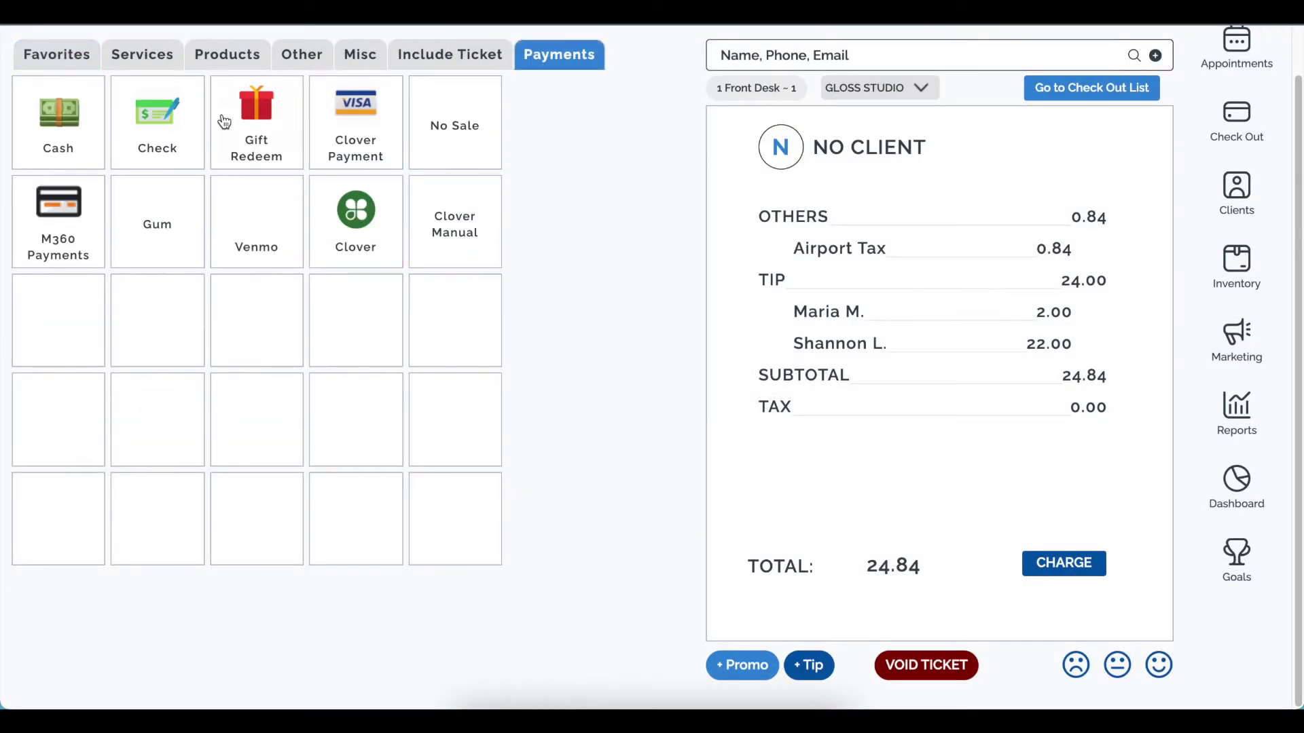
click(97, 121)
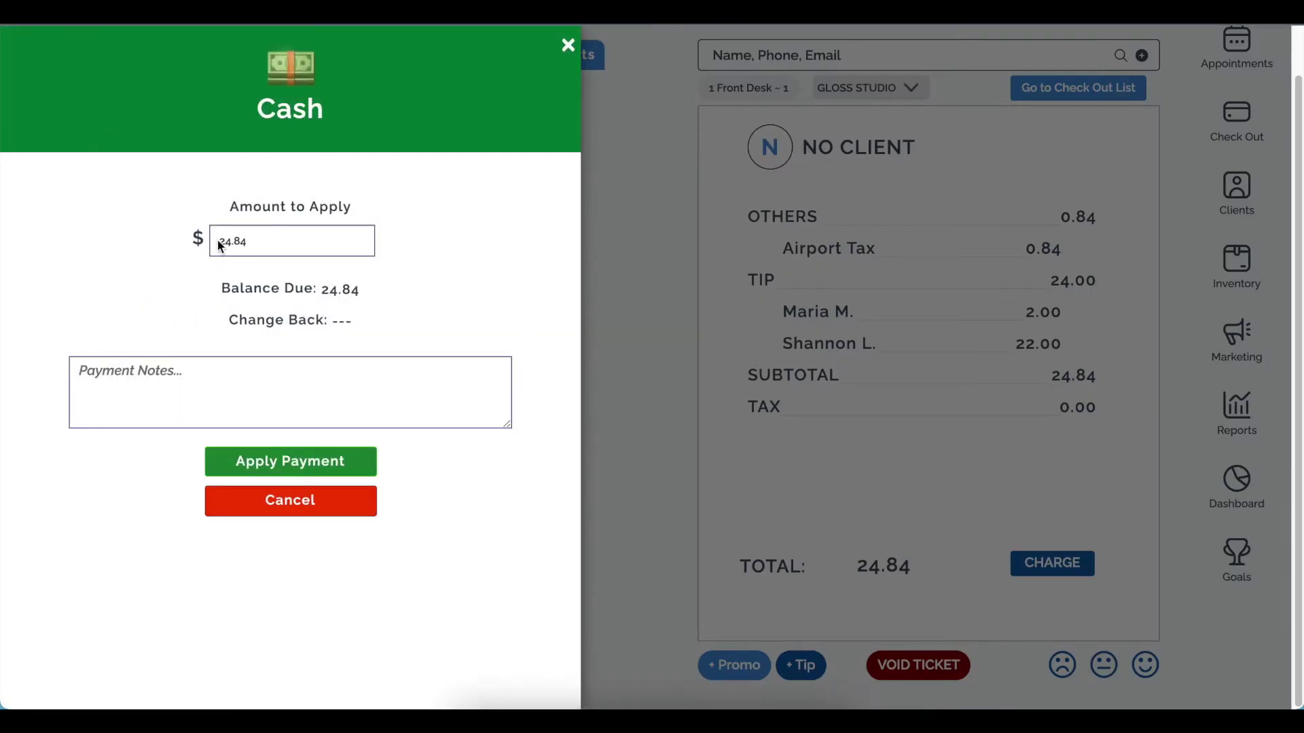
click(308, 465)
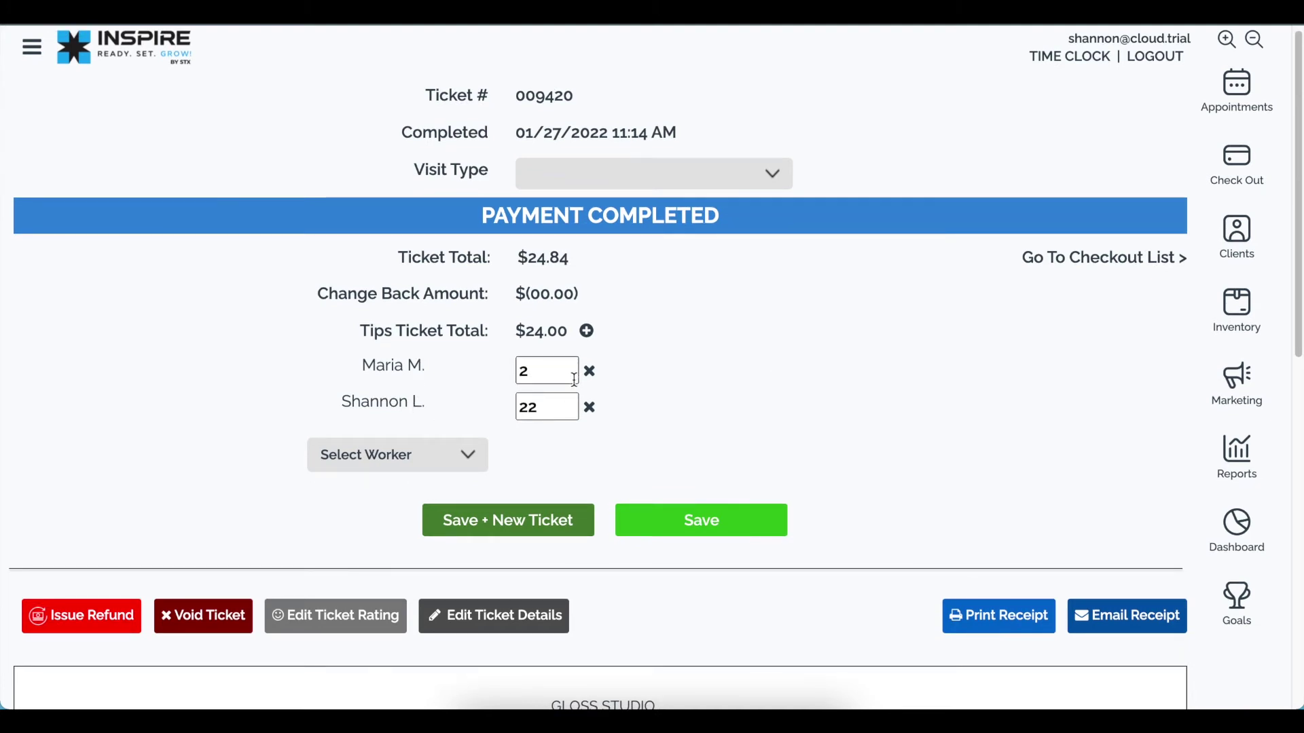
scroll(551, 419, down, 10)
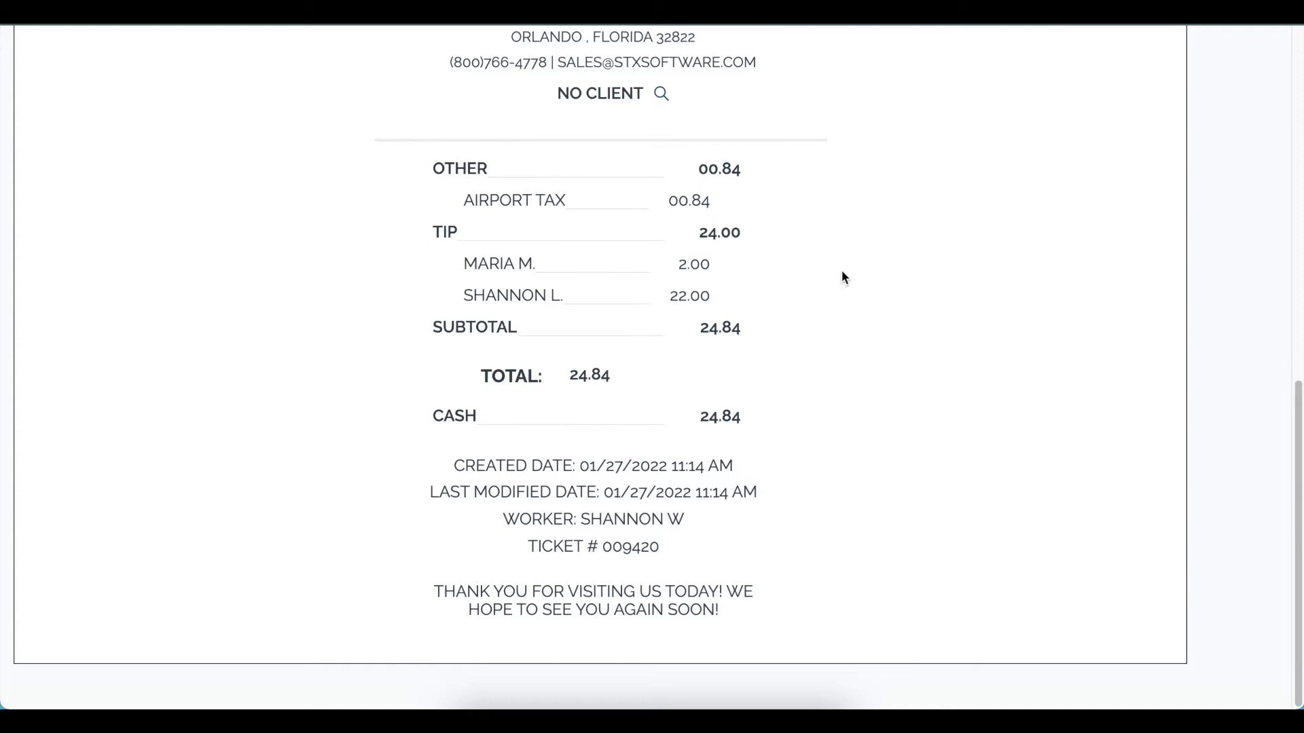
scroll(861, 269, up, 3)
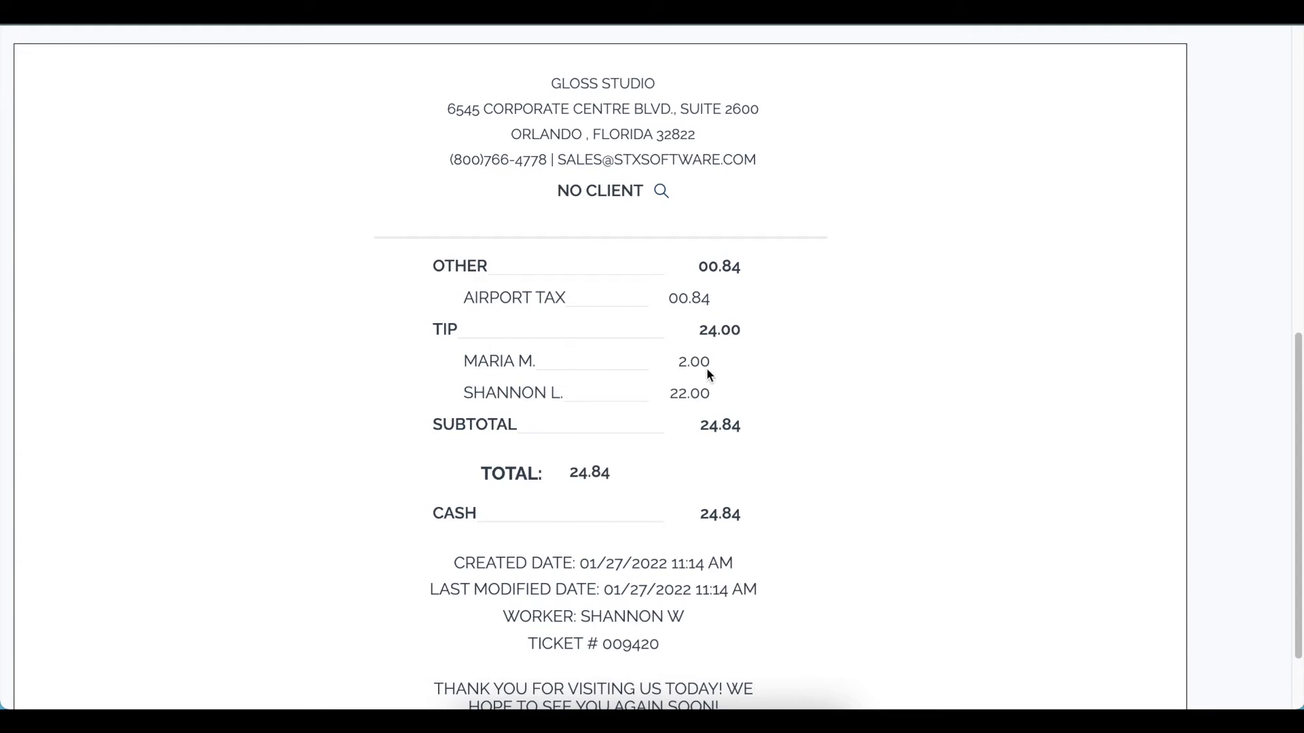
scroll(846, 366, up, 5)
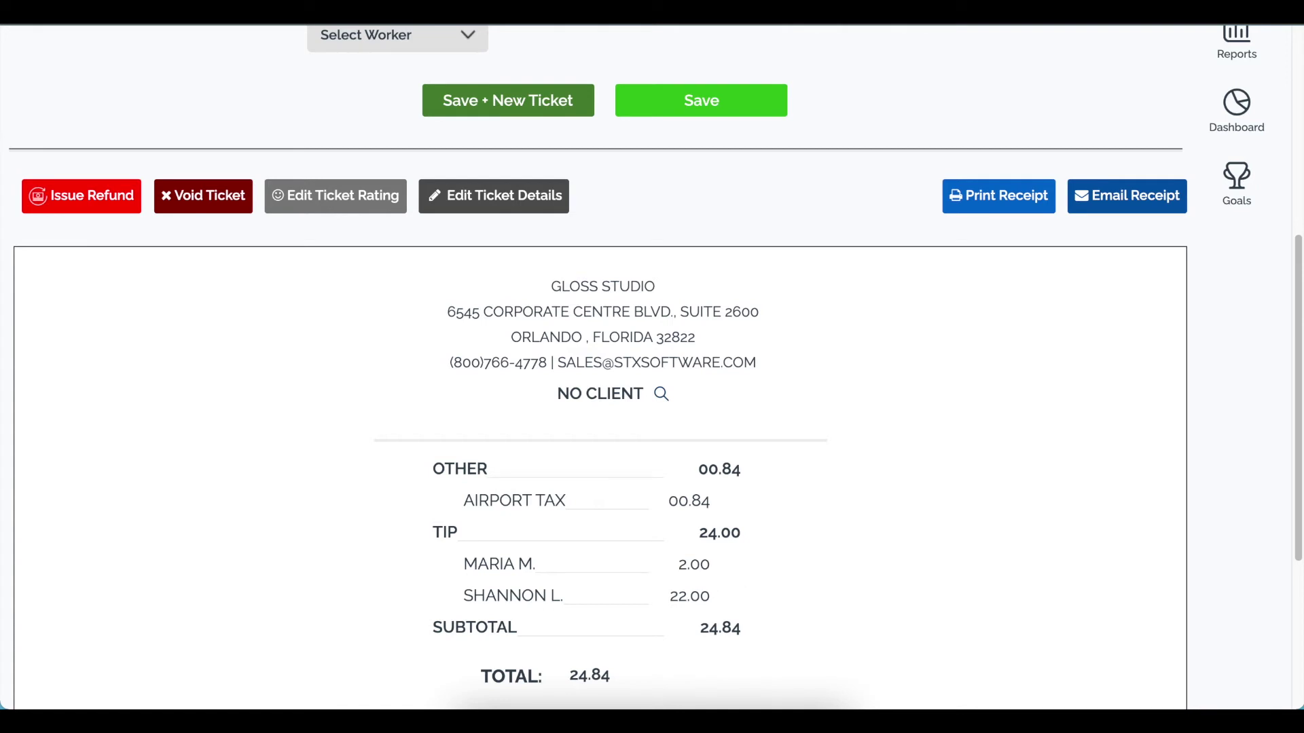
Issue a refund for all items on the completed ticket, with the first listed worker as Refunded By, and save it.
click(104, 205)
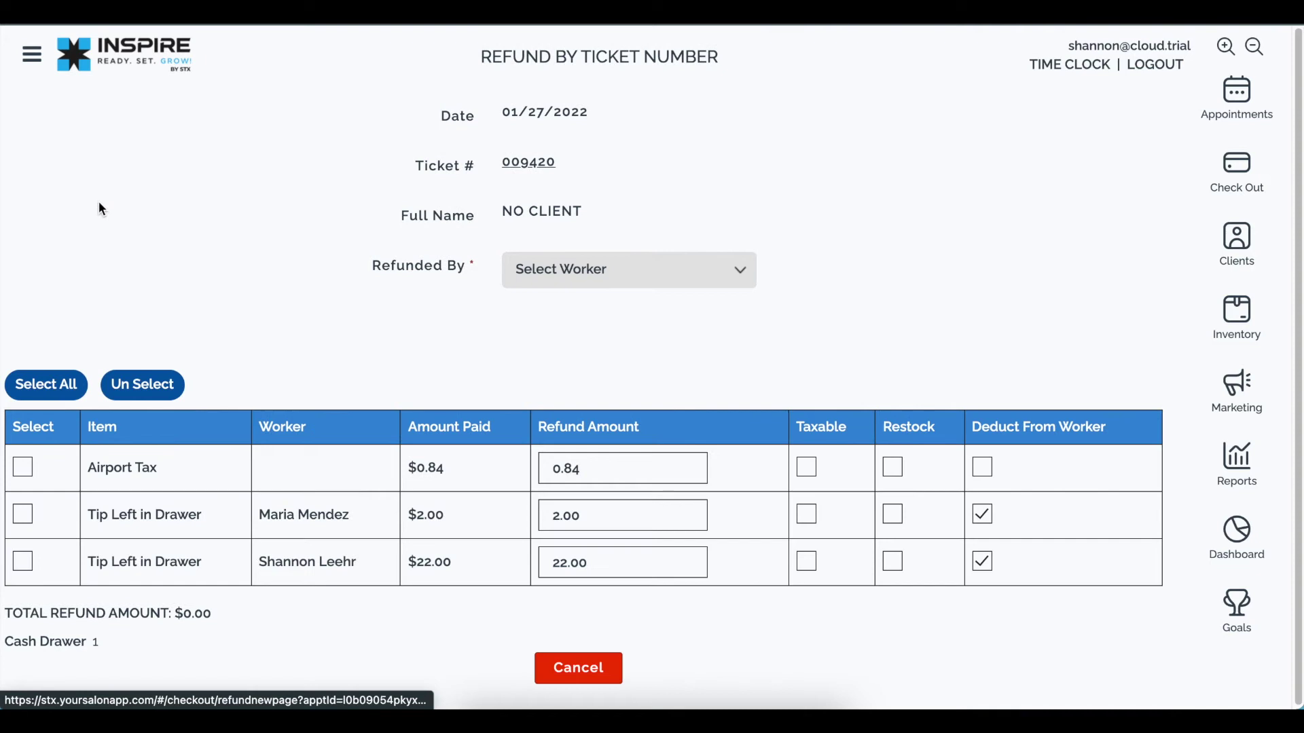
click(72, 382)
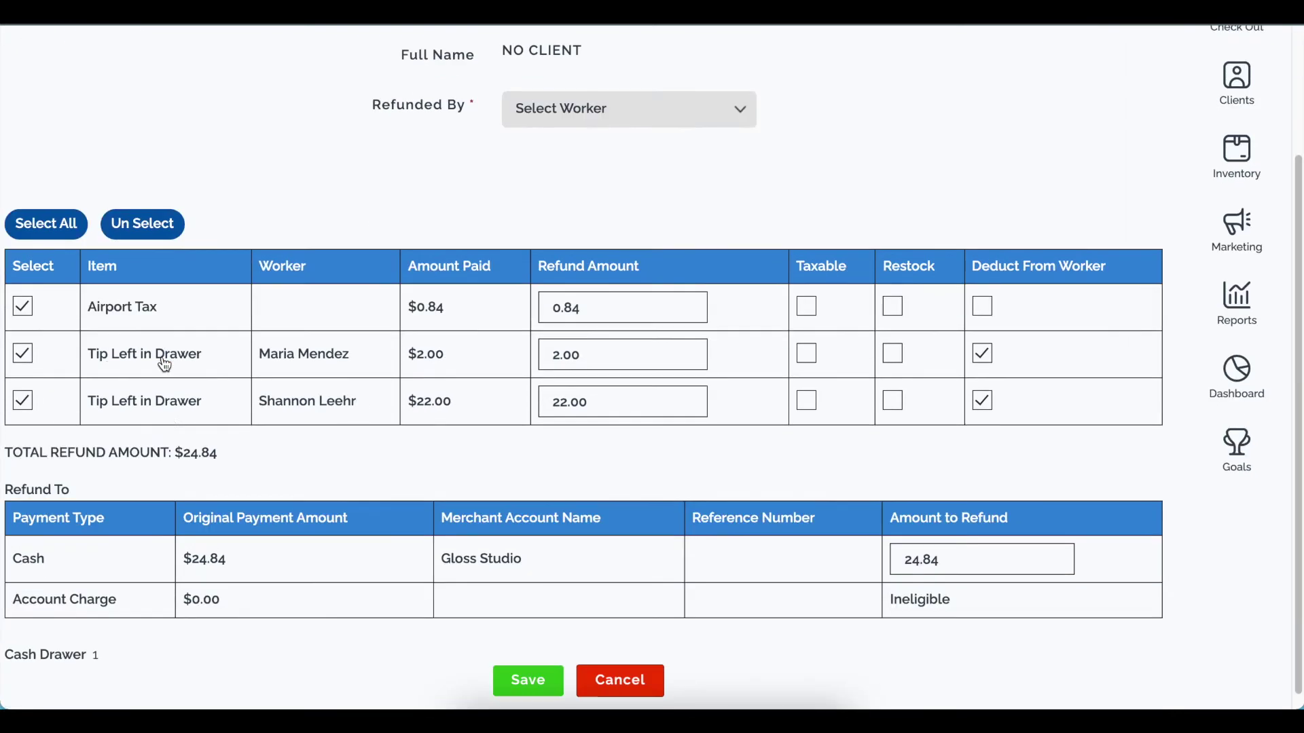
scroll(165, 365, down, 1)
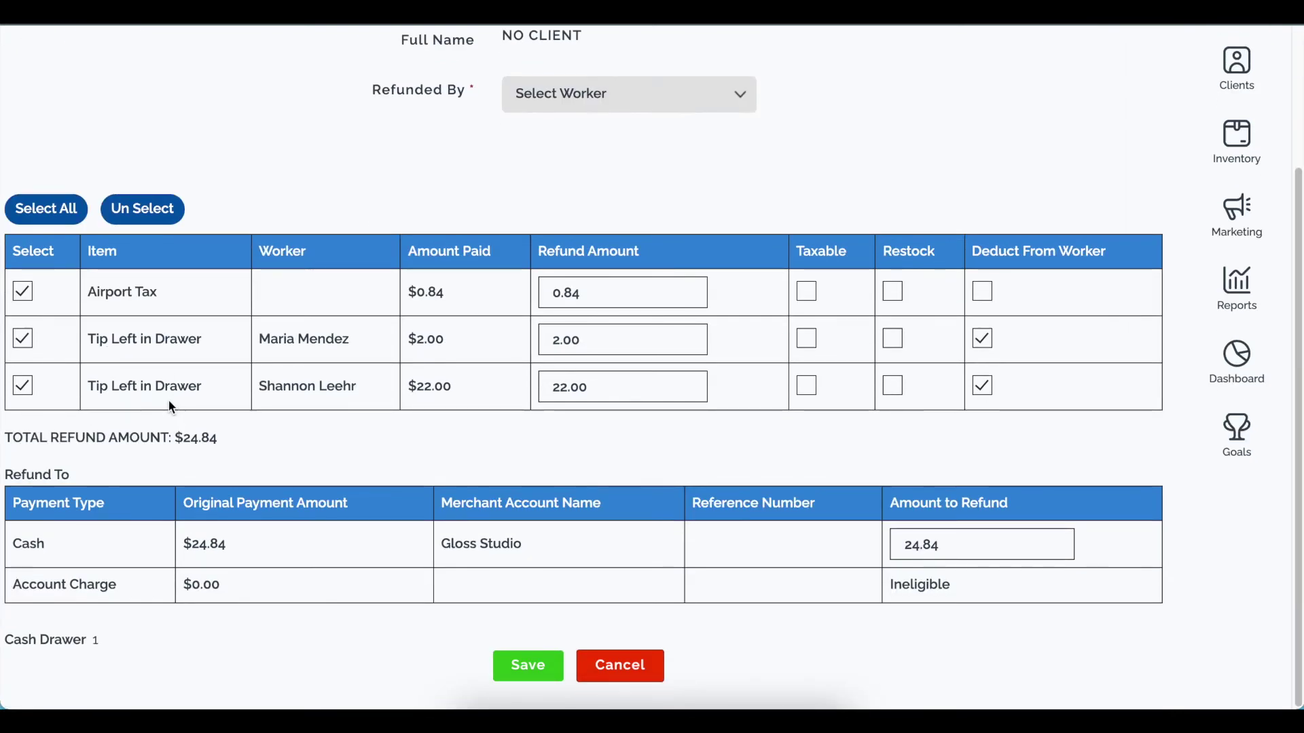
click(553, 663)
click(571, 274)
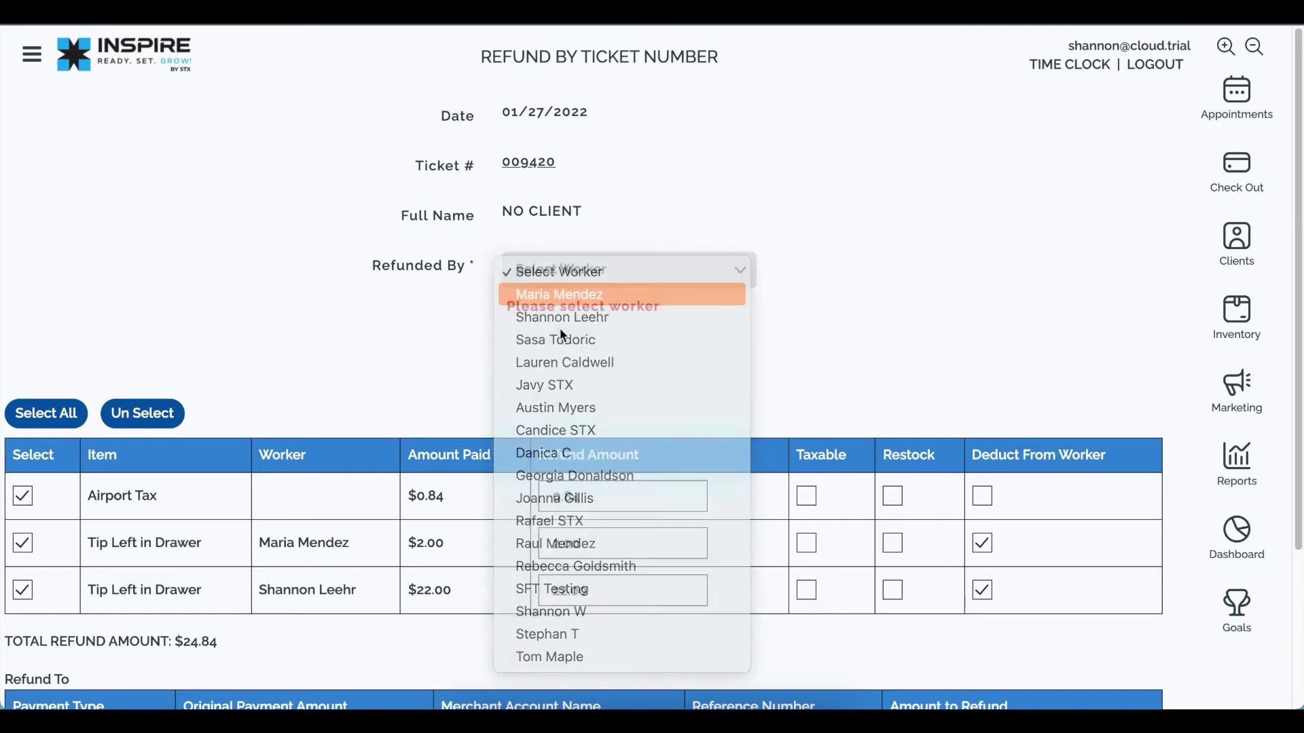
click(565, 294)
scroll(554, 475, down, 3)
click(546, 676)
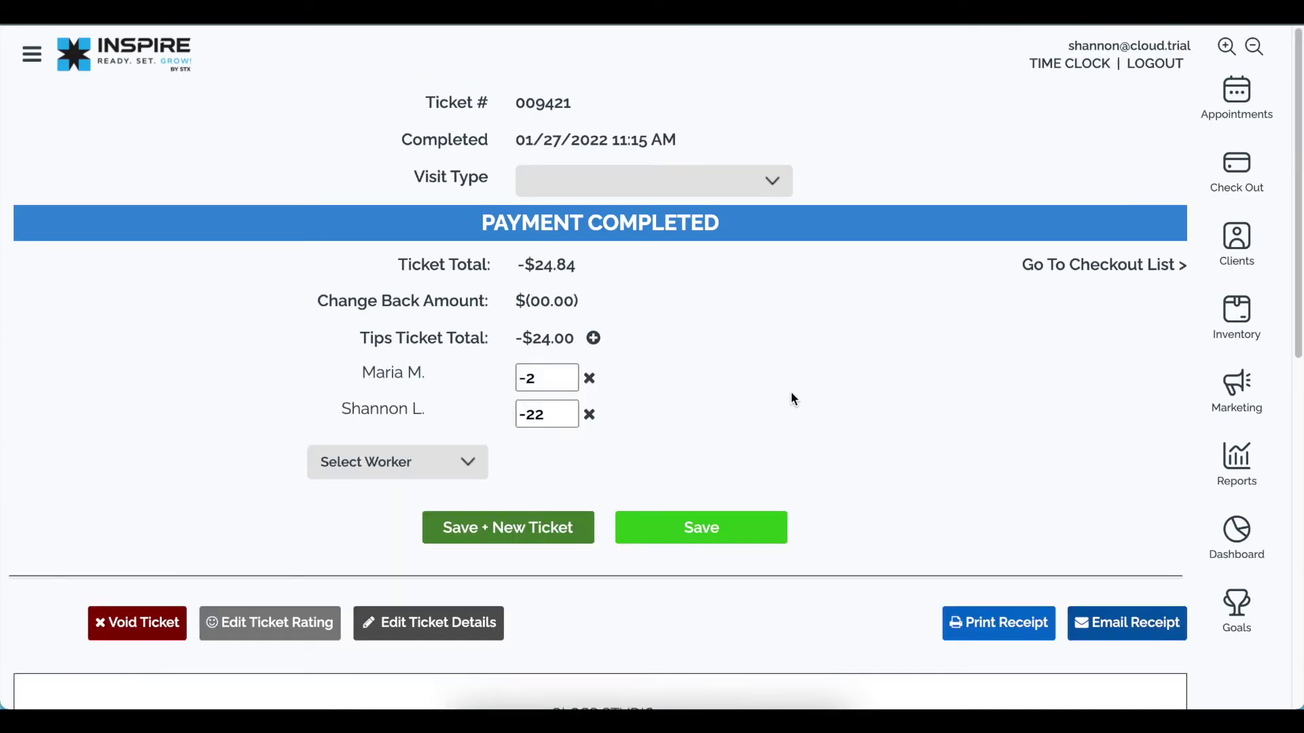
Examine the refund ticket's payment summary, worker tips and receipt.
scroll(793, 394, down, 5)
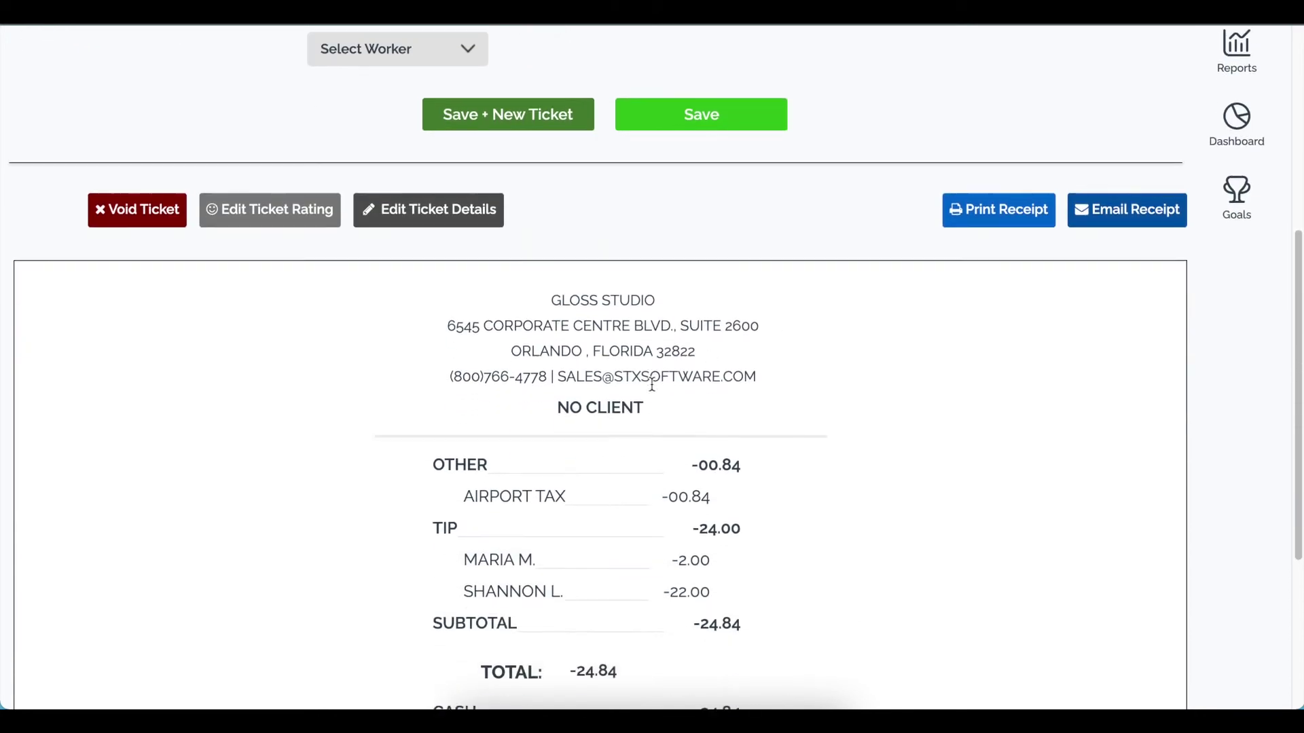
scroll(738, 381, down, 4)
scroll(736, 388, up, 2)
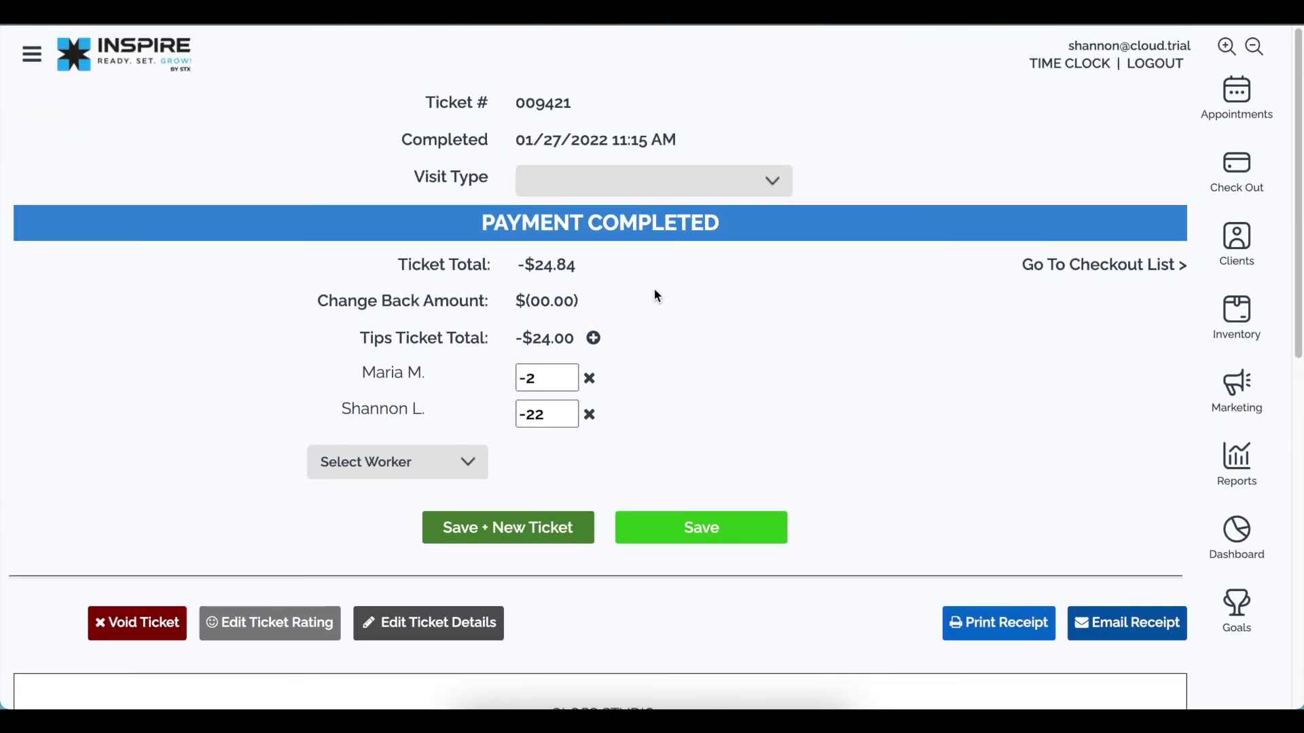
scroll(662, 403, down, 10)
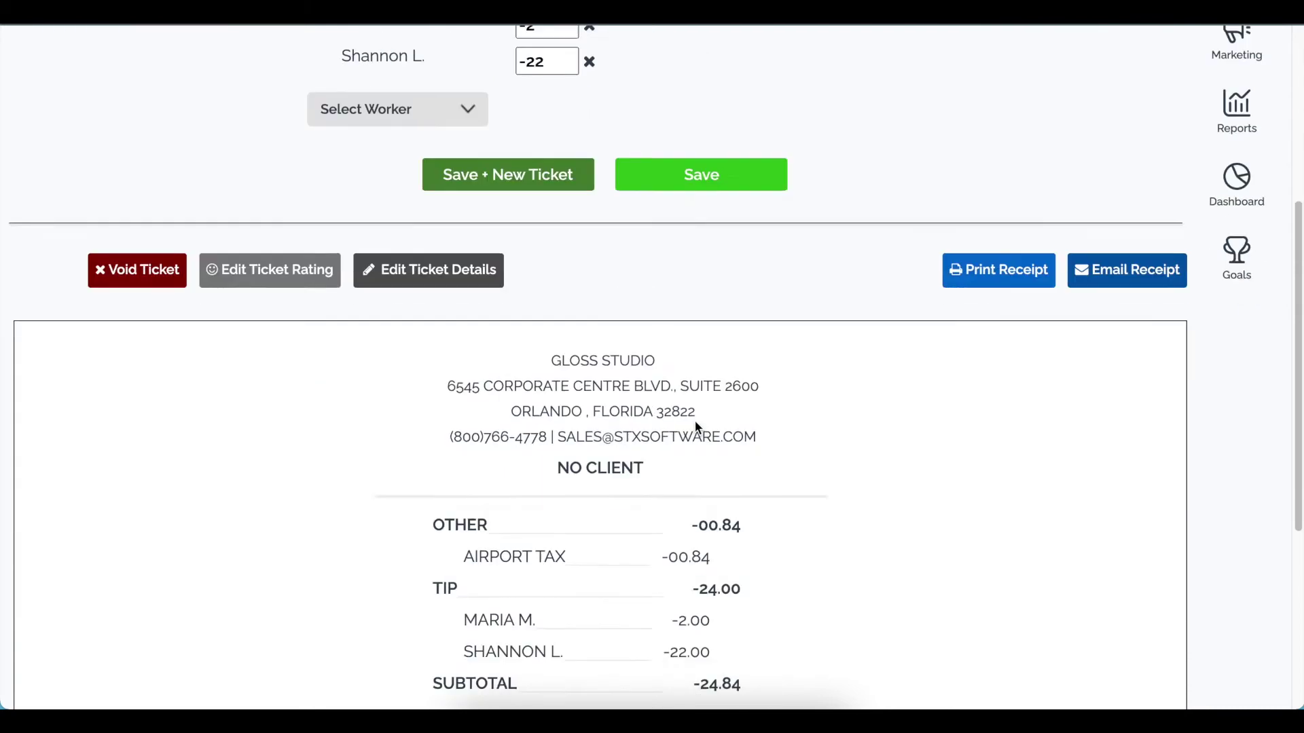
scroll(649, 415, down, 4)
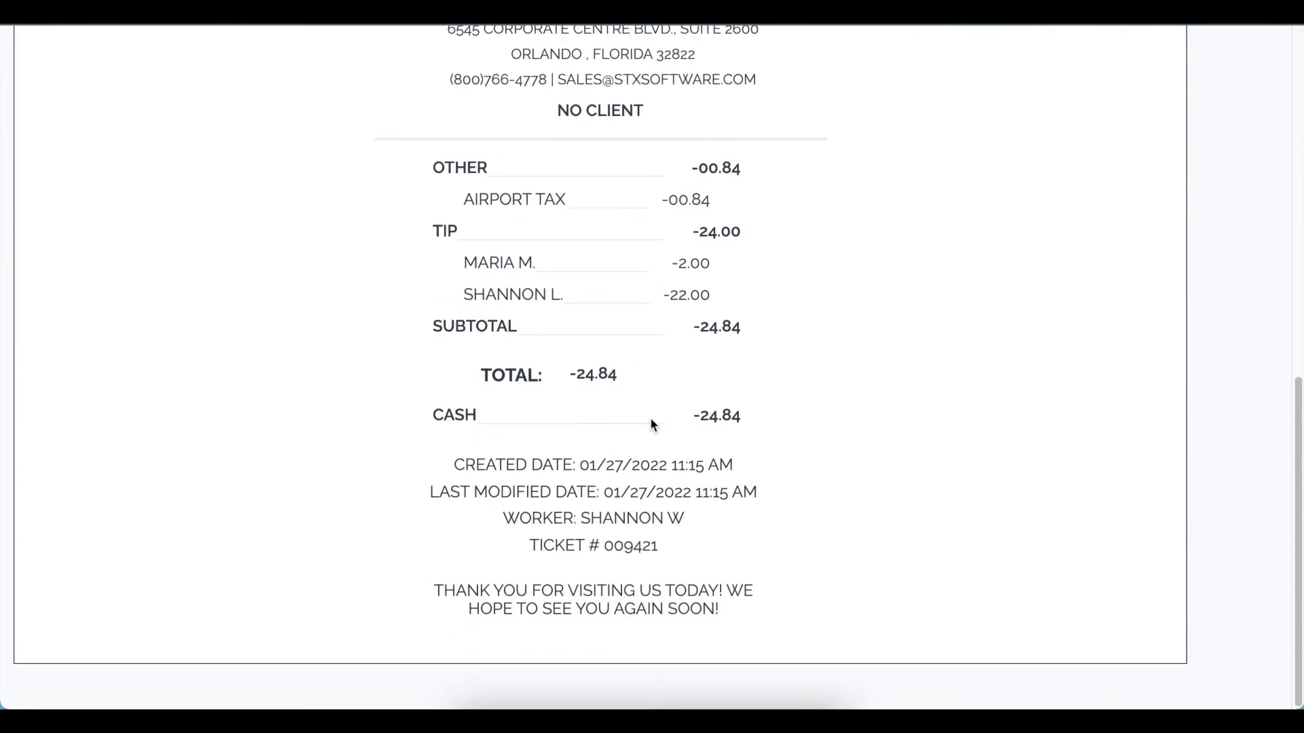
scroll(659, 429, up, 12)
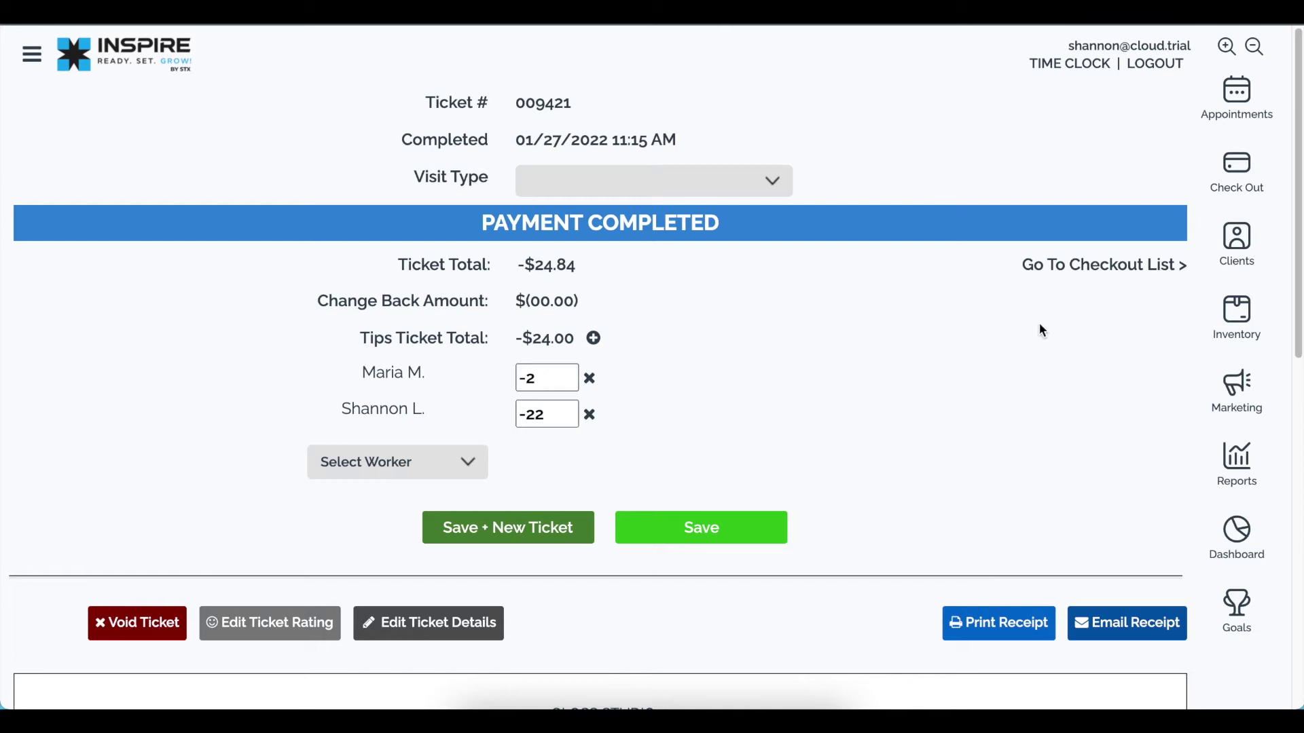
Search the client list by the client's first name and open the second matching client's record.
click(1243, 243)
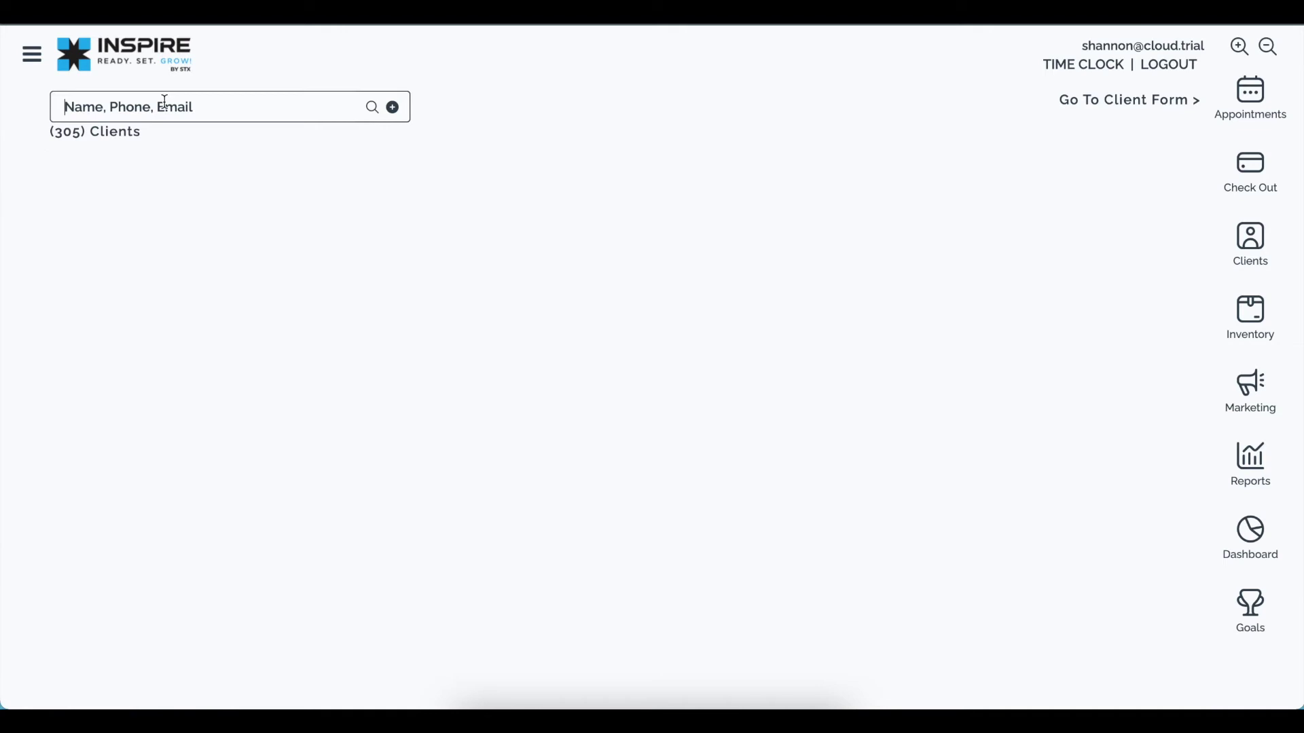
click(85, 107)
text(carolin)
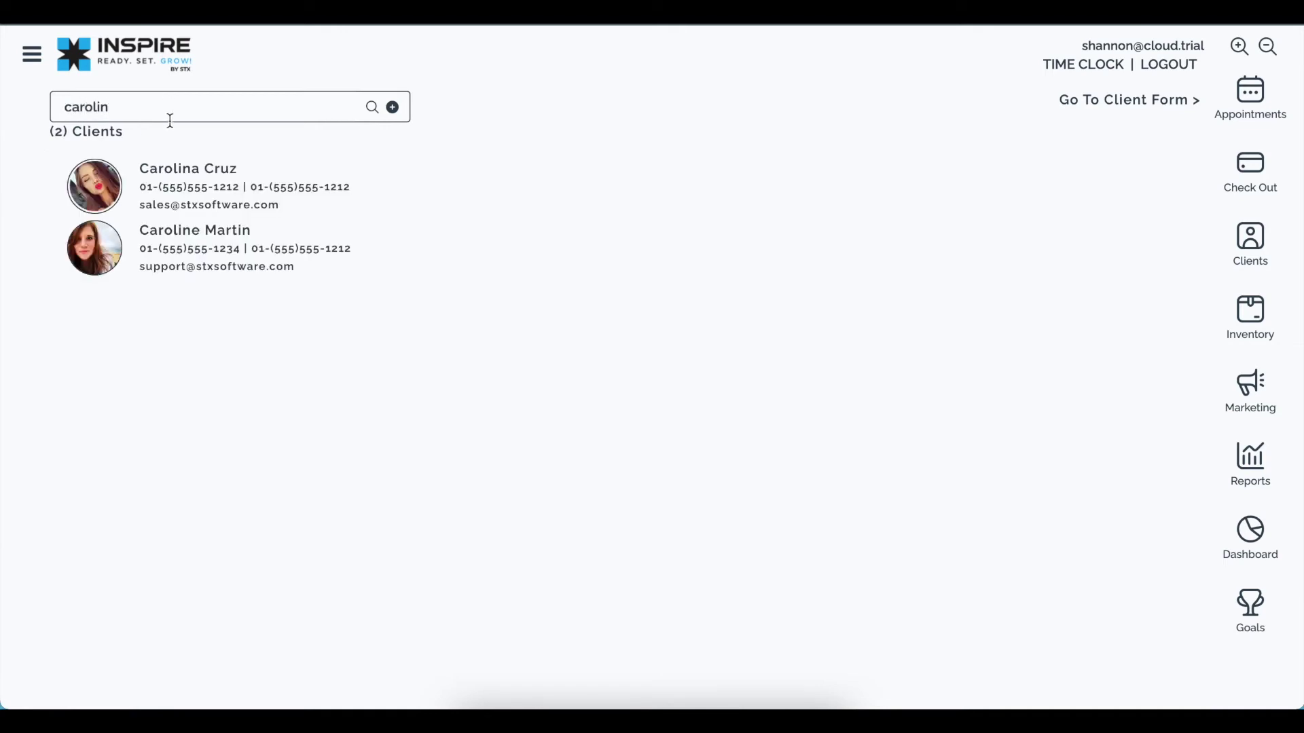
click(190, 235)
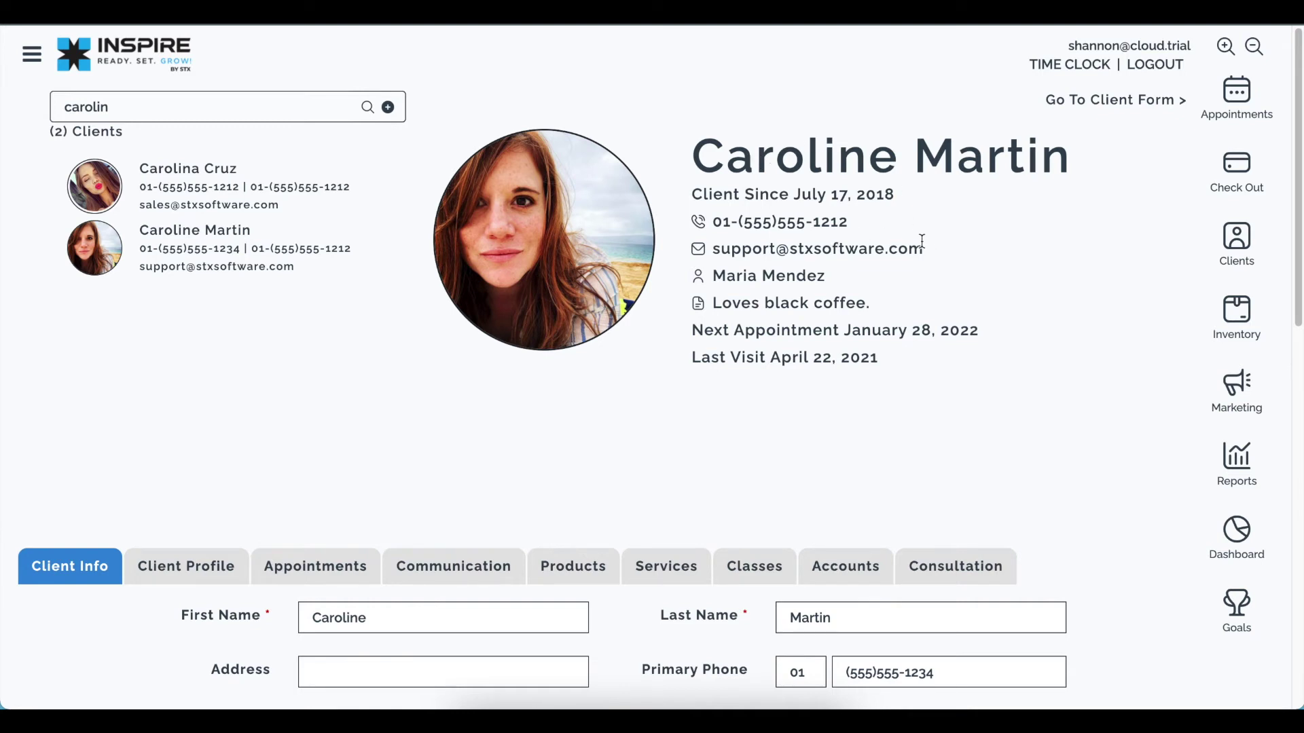
Examine the client info form, from contact details, consent and notes to the emergency contact and responsible party sections.
scroll(904, 292, down, 2)
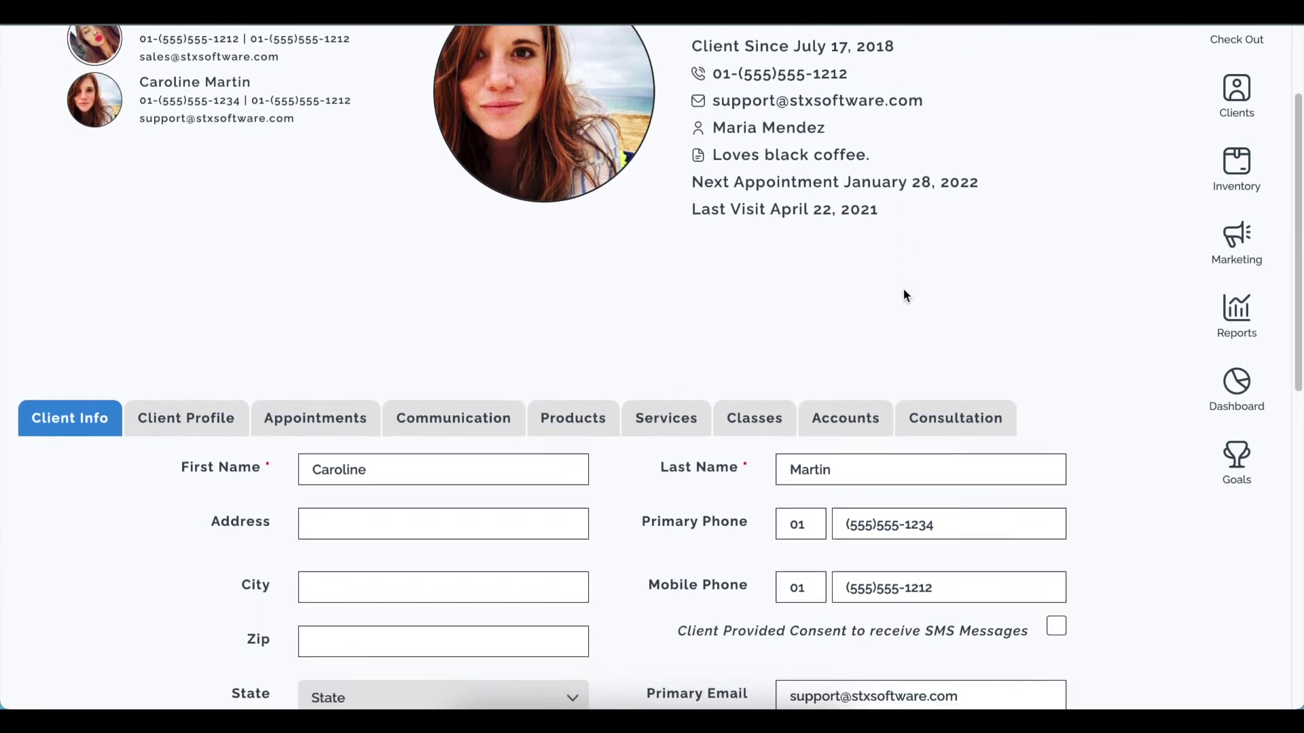
scroll(903, 292, down, 5)
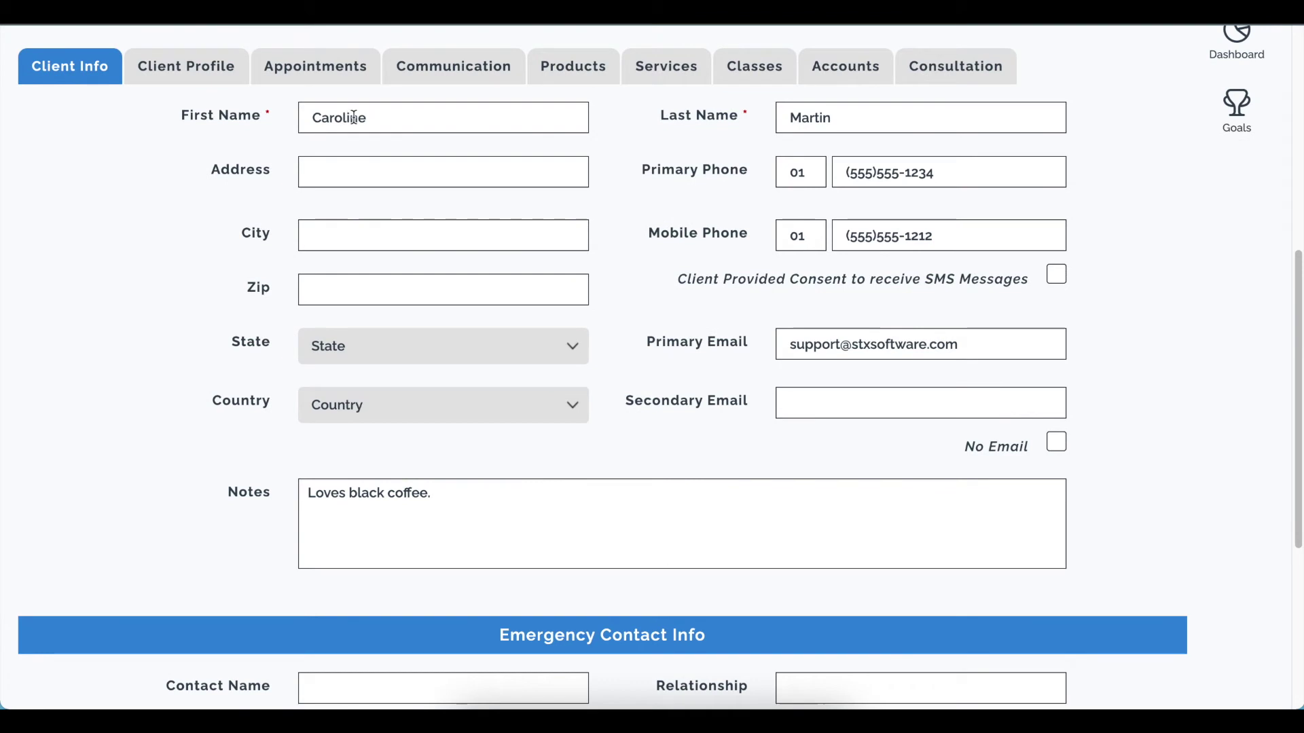
click(382, 120)
scroll(431, 133, up, 1)
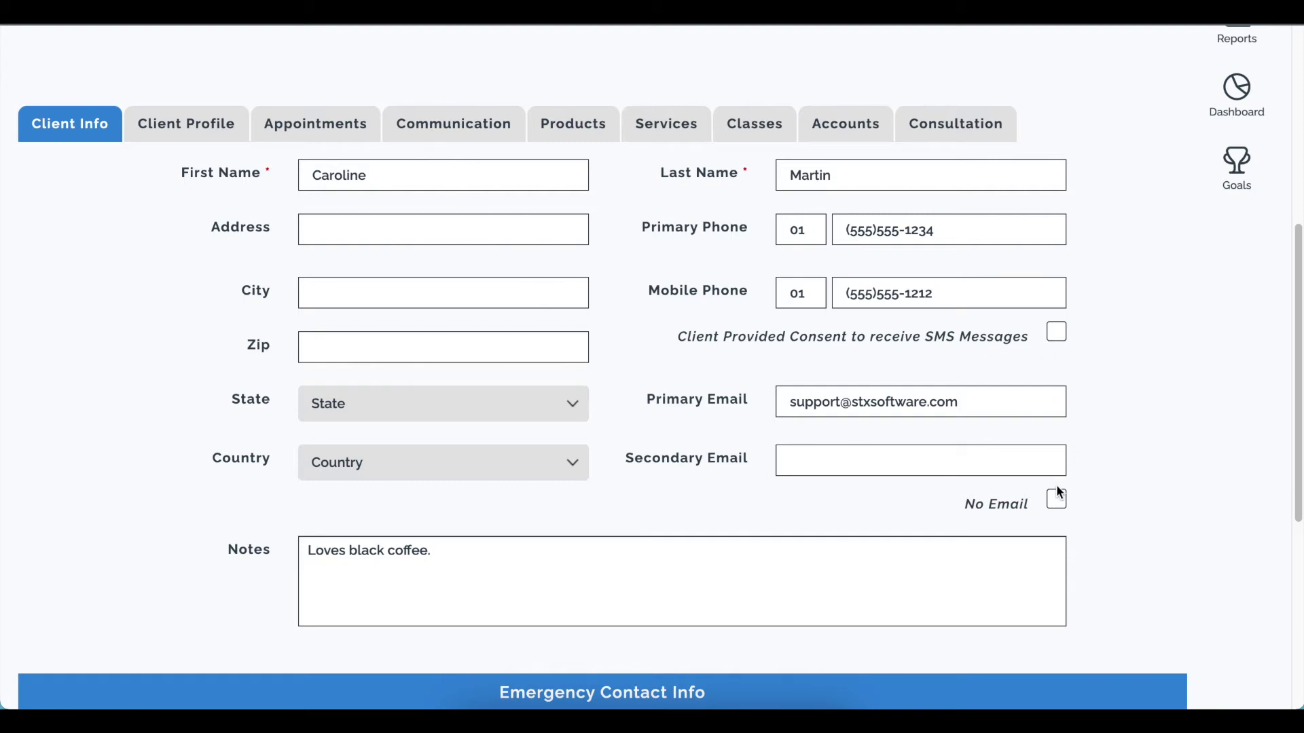
scroll(1050, 483, down, 3)
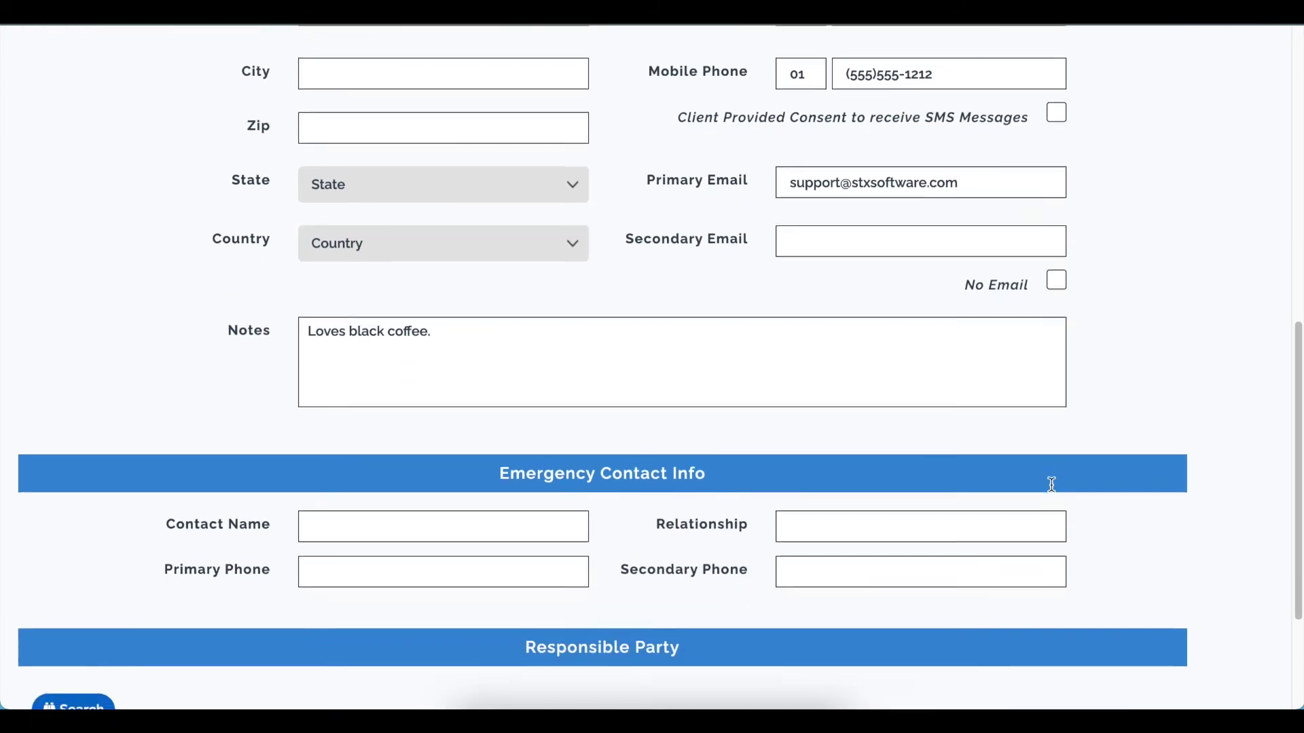
scroll(1051, 484, down, 3)
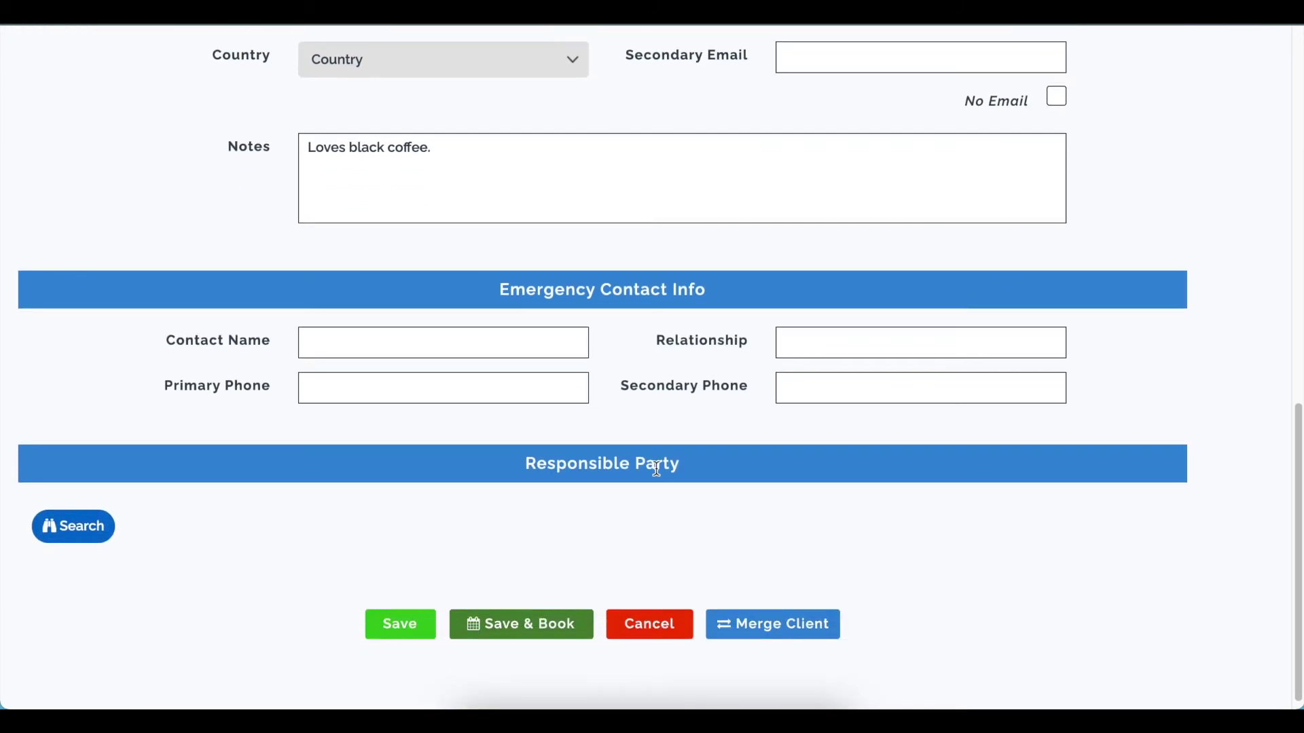
scroll(654, 474, down, 1)
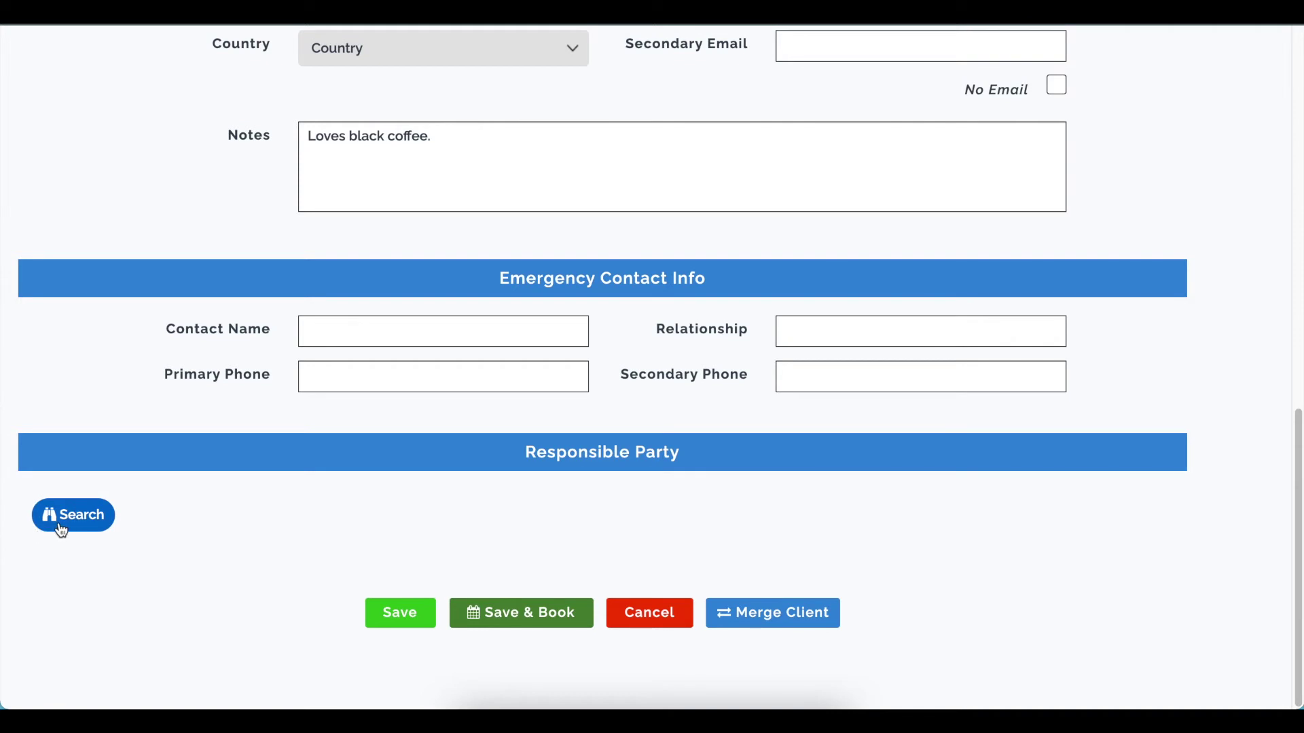
scroll(221, 476, up, 1)
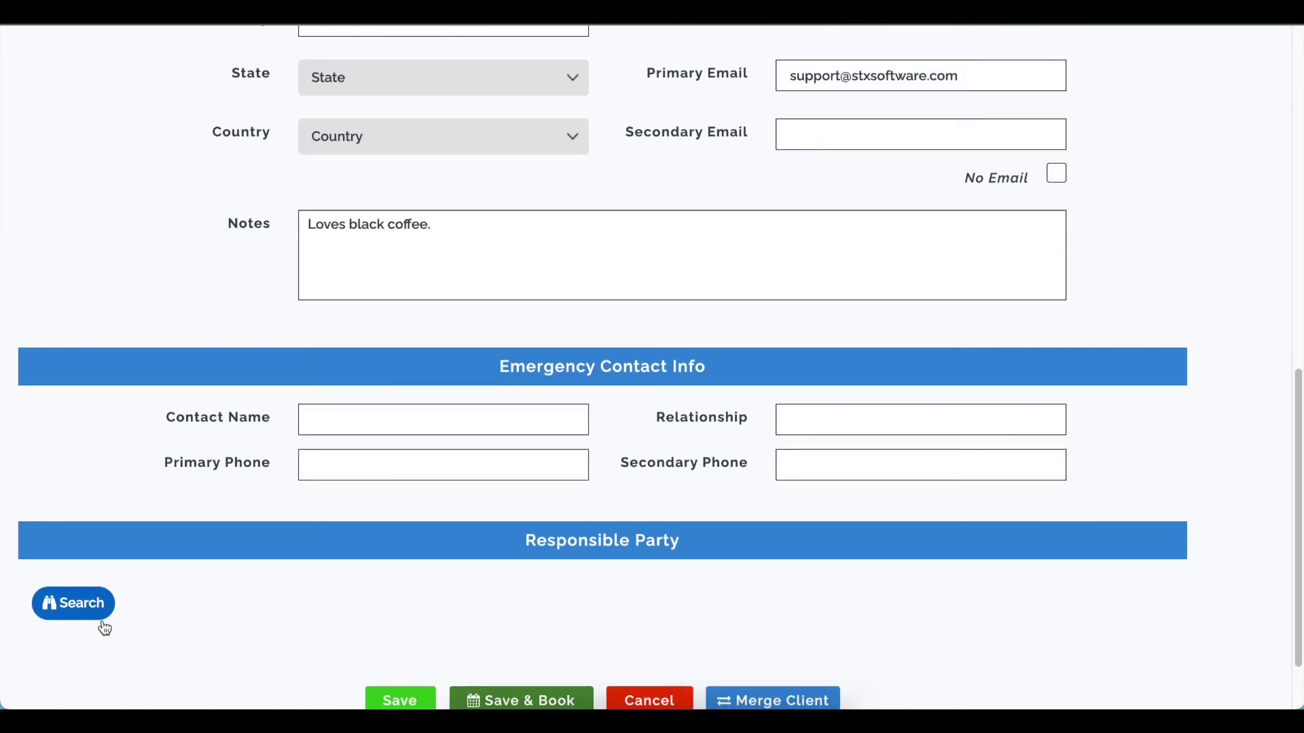
scroll(137, 594, up, 5)
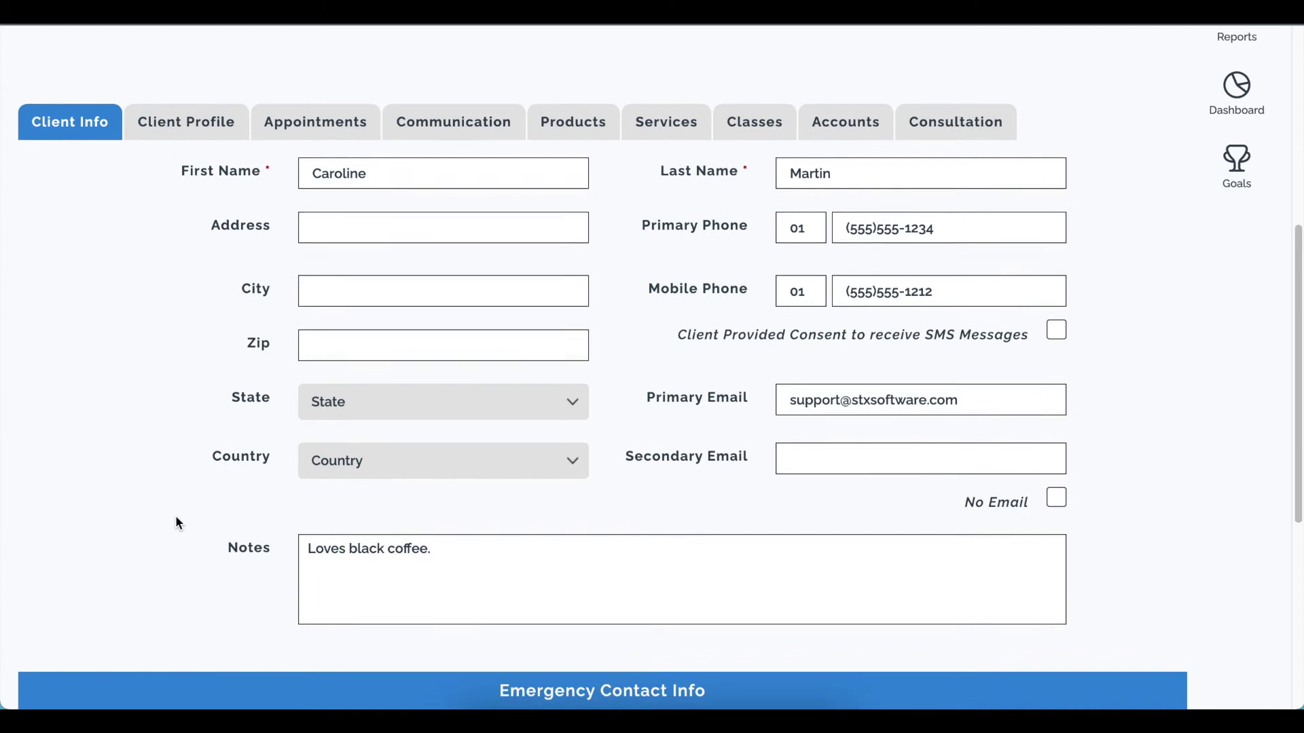
Examine the client profile, including the gender options, client flags, referrals and contact preferences.
click(174, 175)
scroll(707, 450, down, 1)
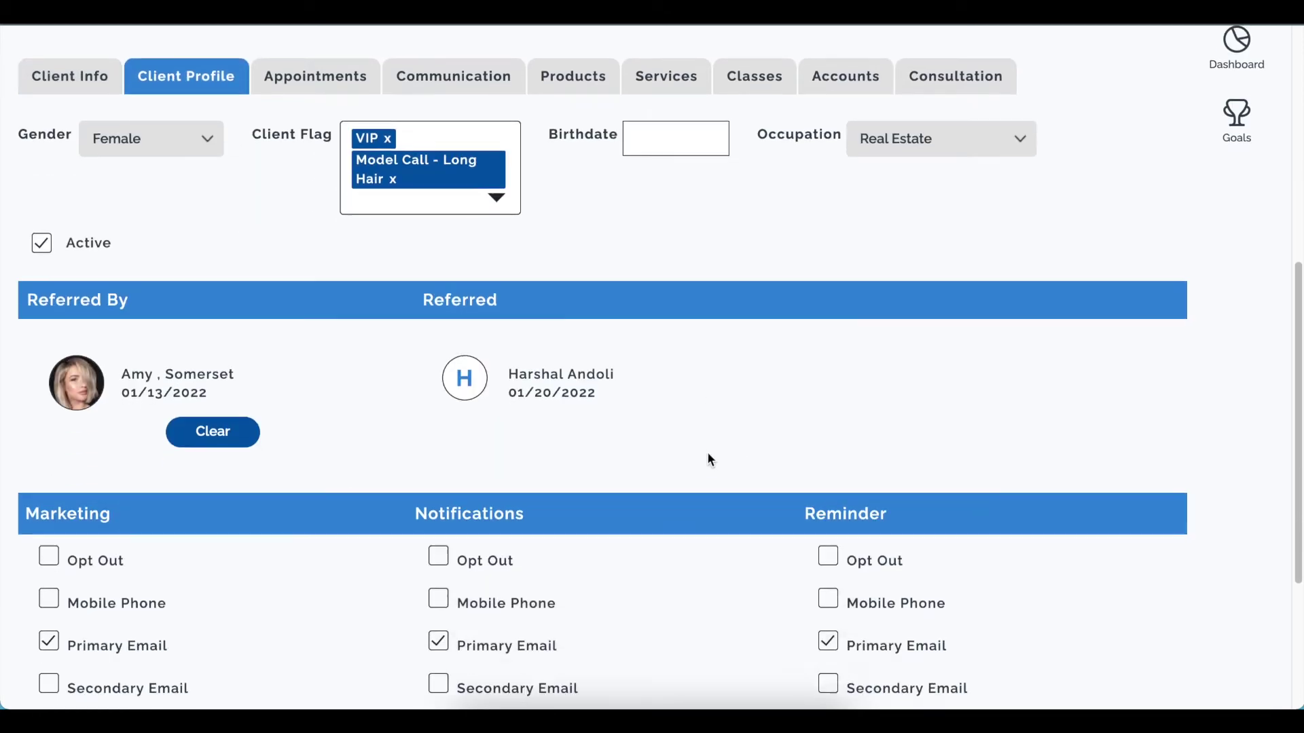
scroll(707, 451, up, 4)
scroll(333, 387, down, 3)
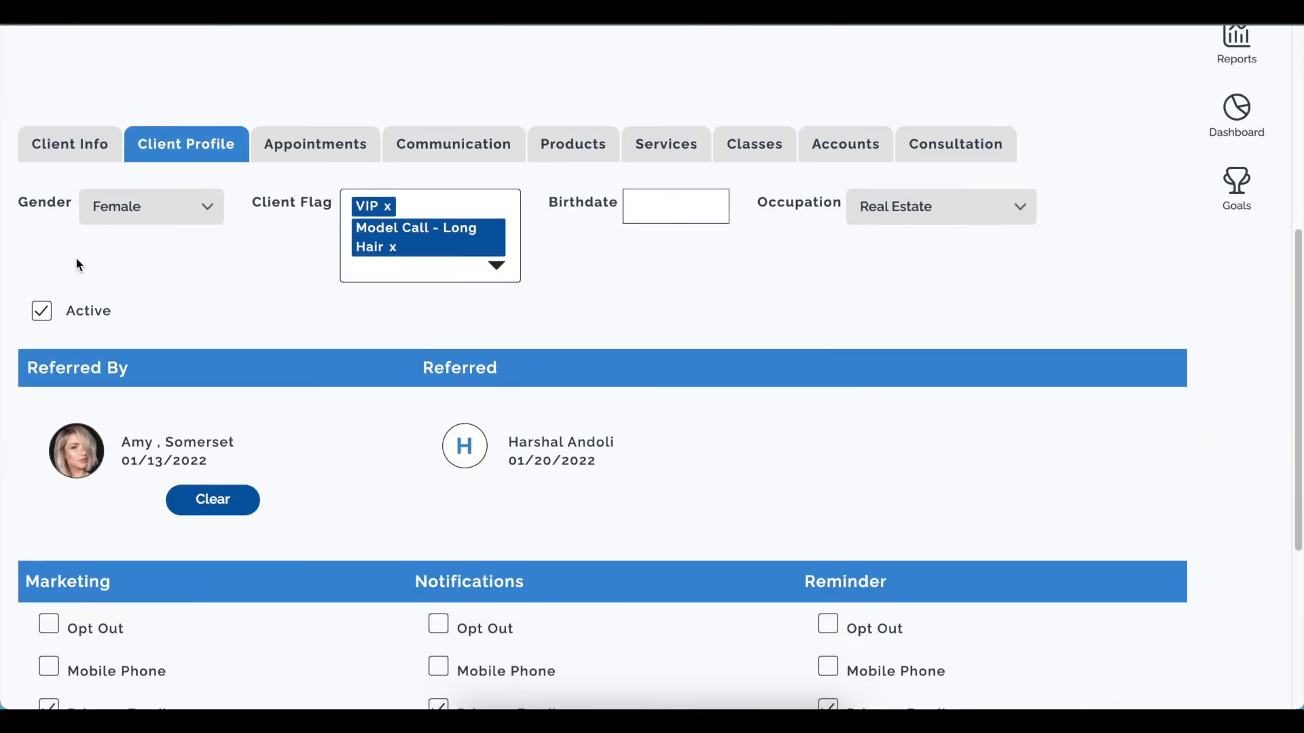
click(167, 213)
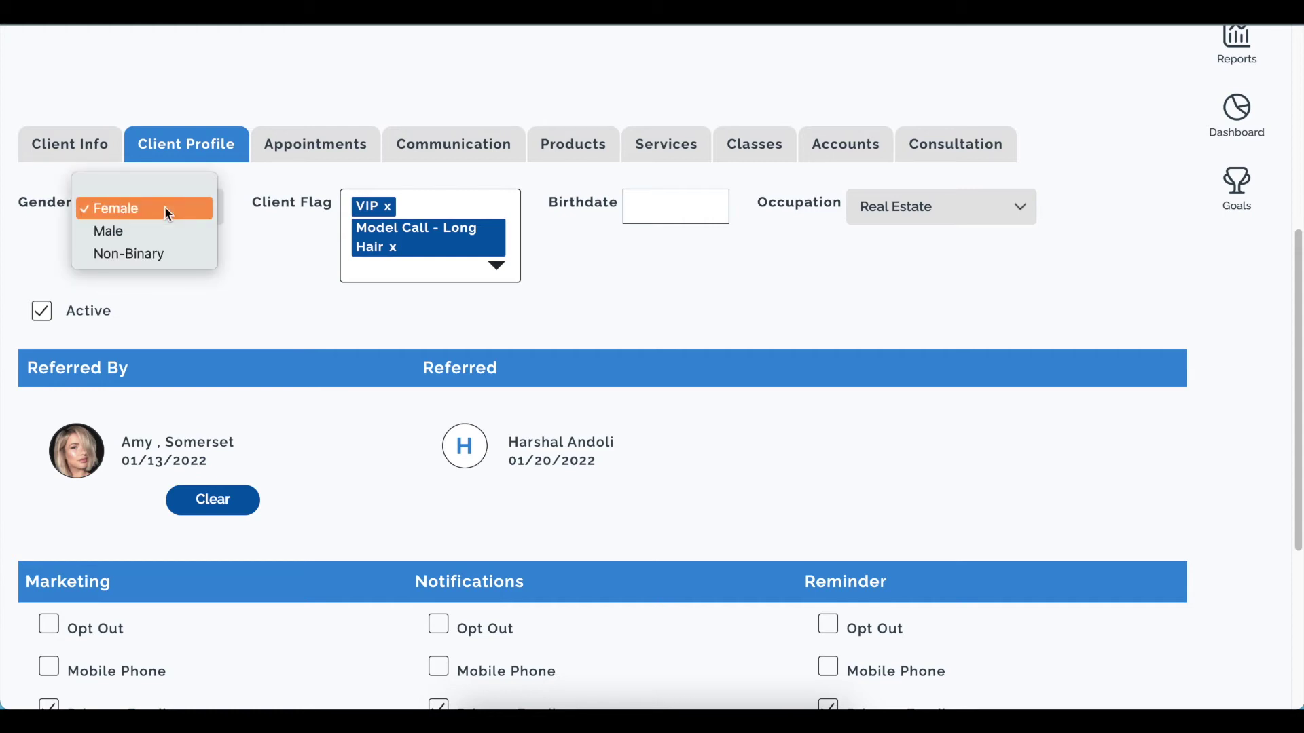
click(300, 251)
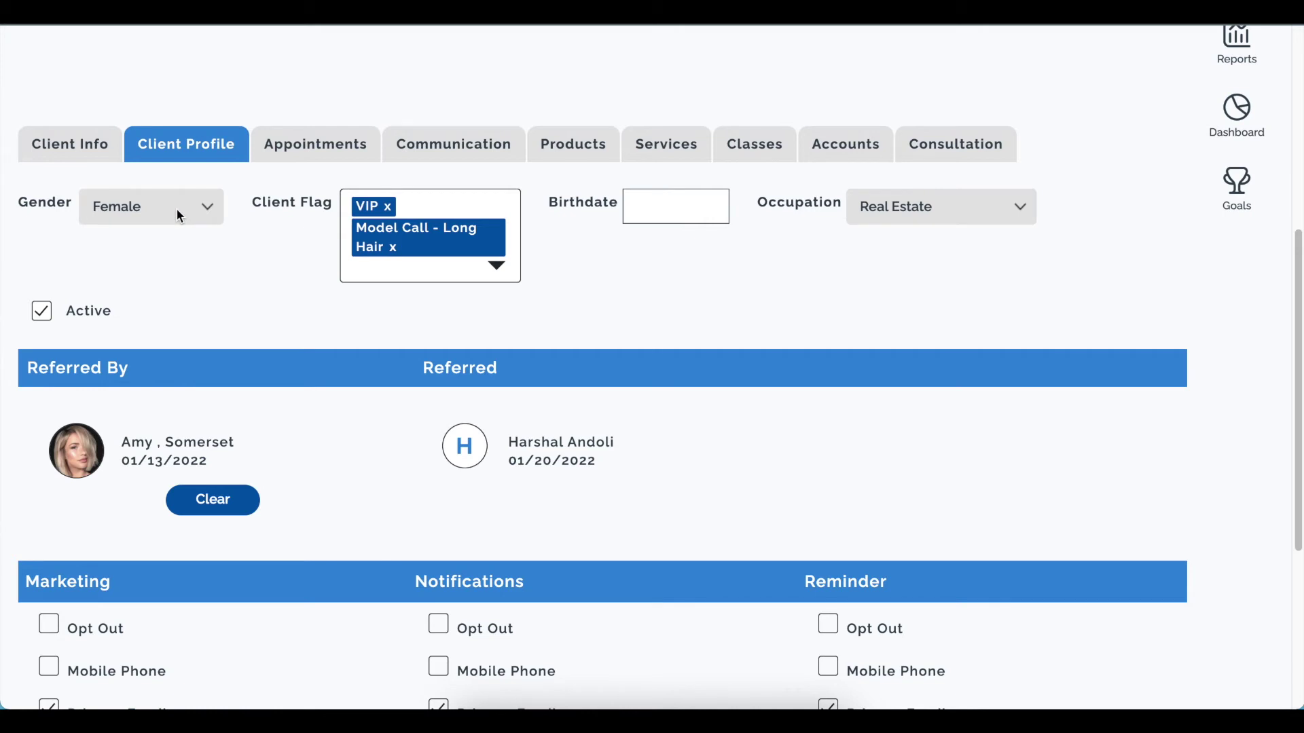
Examine the client's appointment settings, covering booking restriction options and note, online booking, standing appointment and appointment details.
click(327, 141)
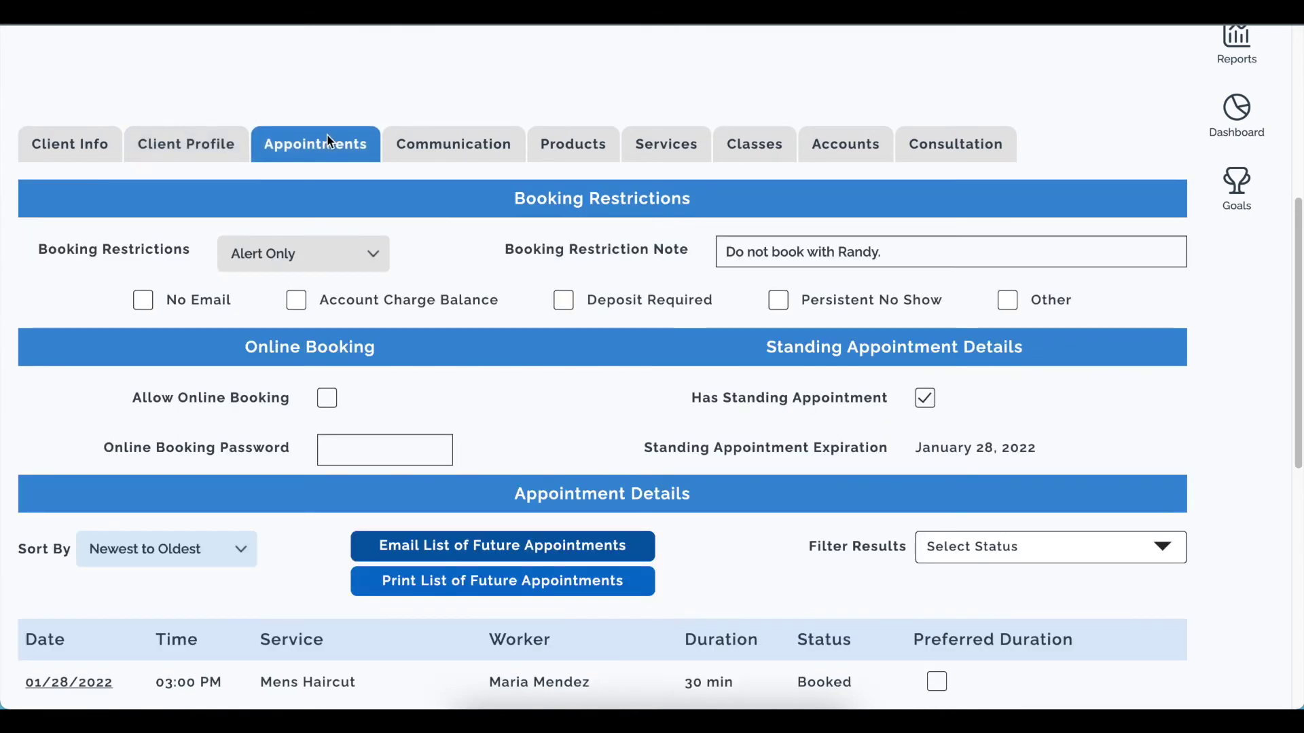
click(285, 253)
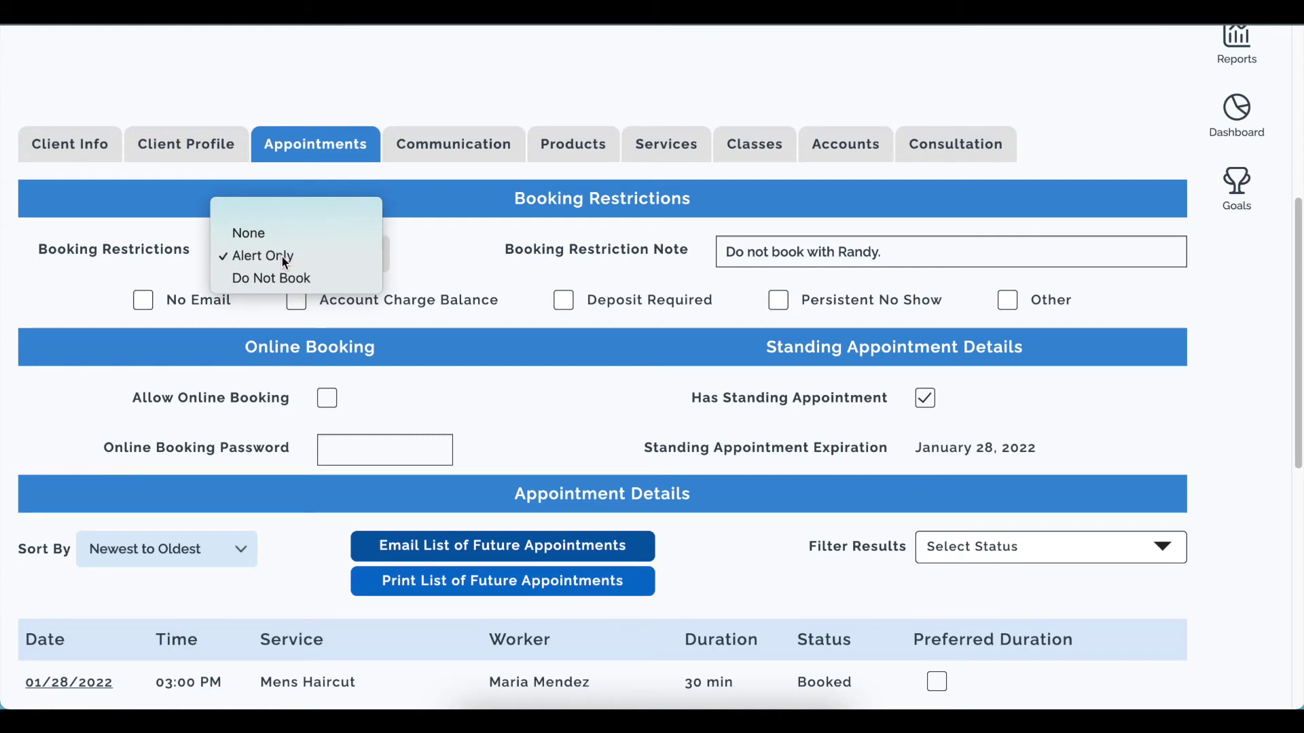
click(281, 255)
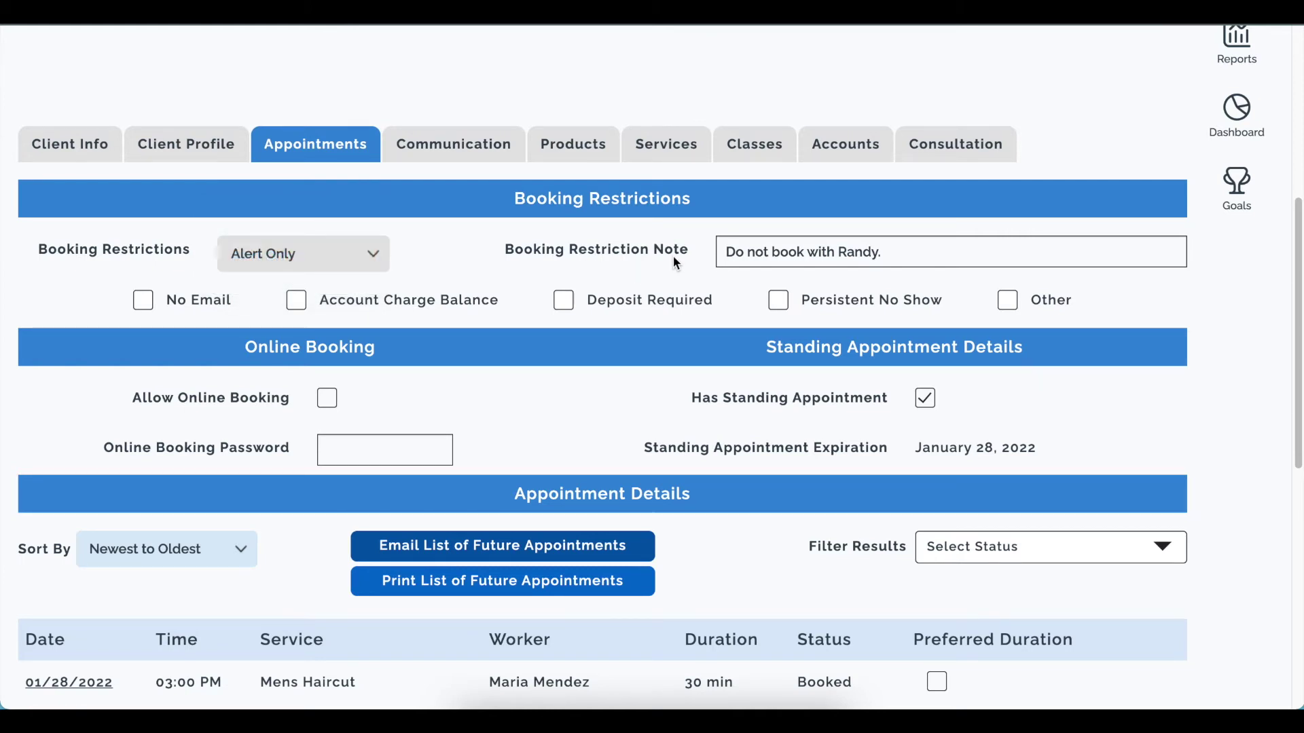
click(778, 252)
scroll(586, 282, down, 1)
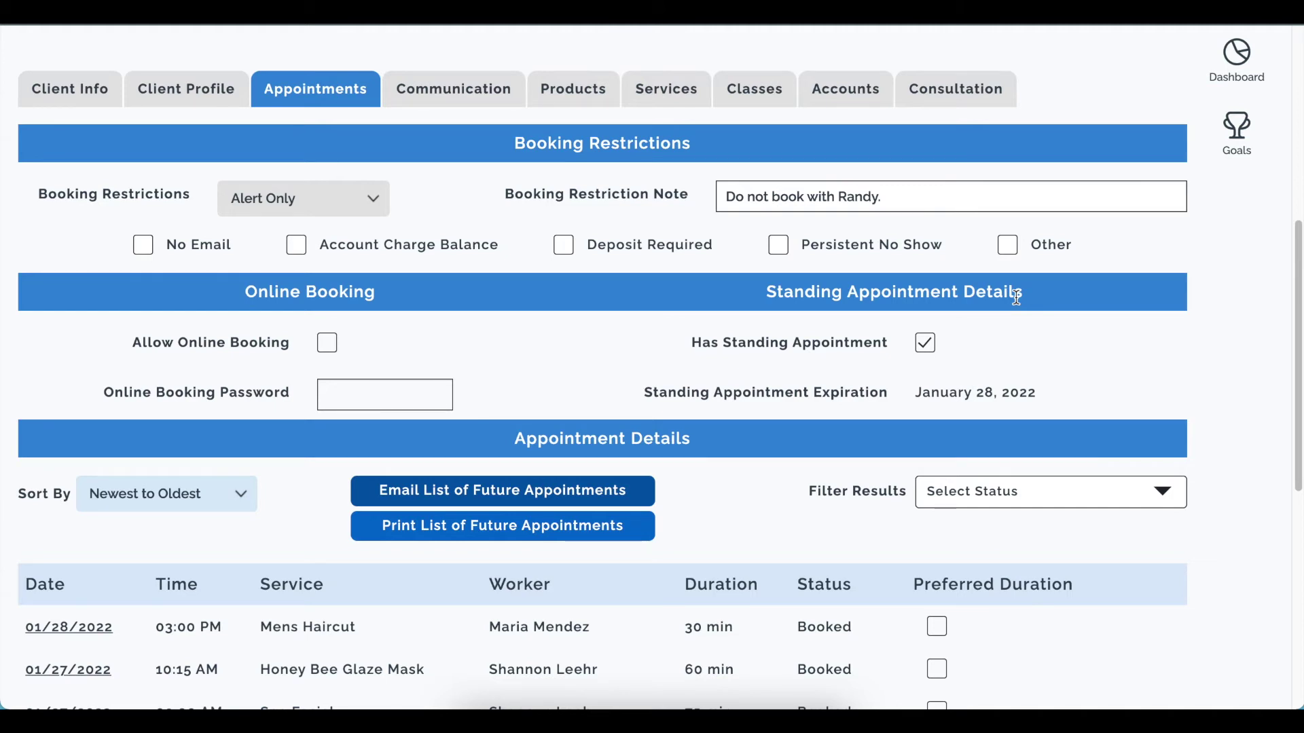
scroll(808, 347, down, 3)
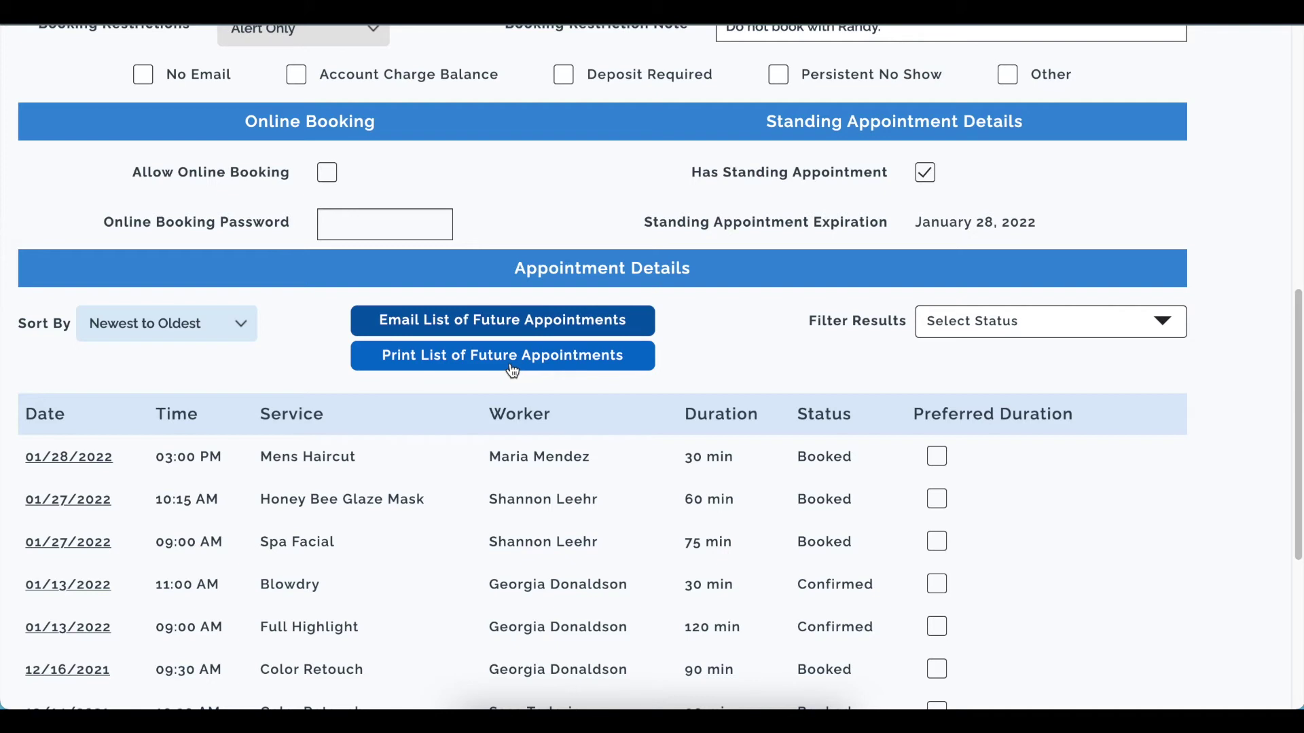
scroll(541, 344, up, 5)
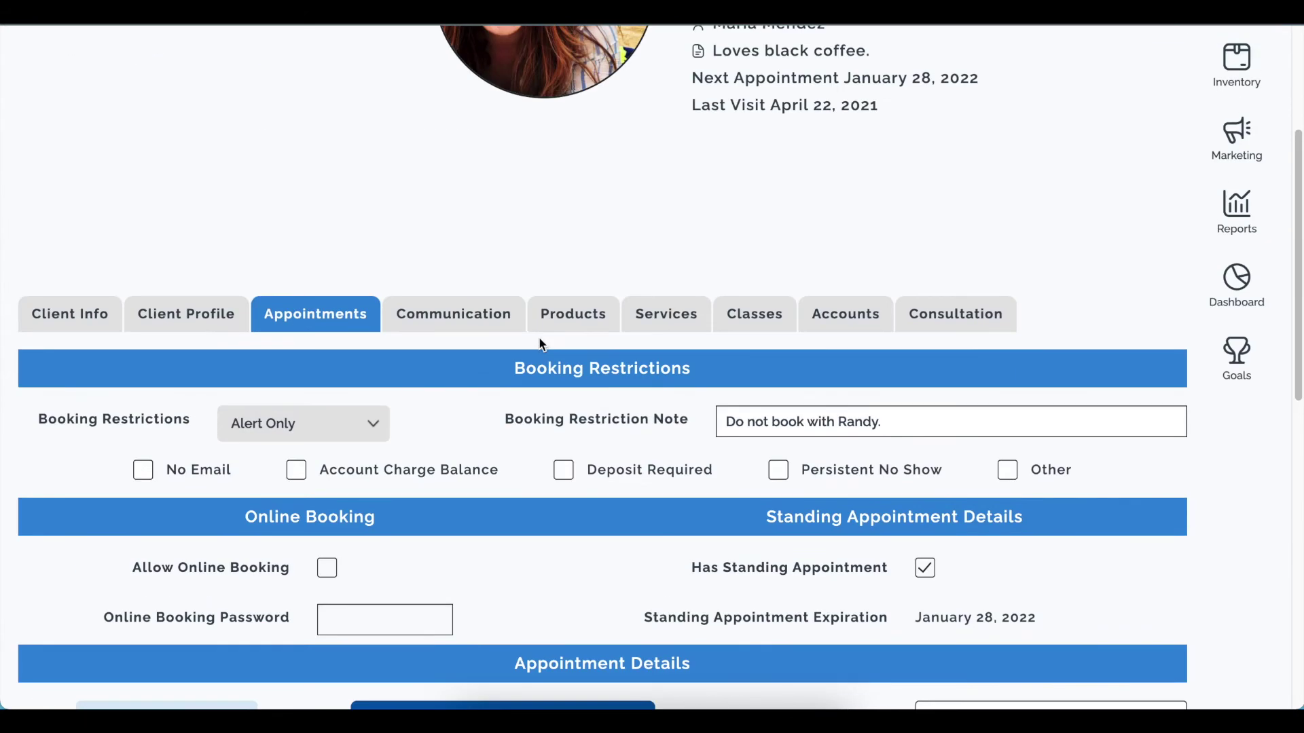
Review the client's communication log, product and service history, classes, and rewards and membership accounts.
click(479, 312)
scroll(605, 497, down, 3)
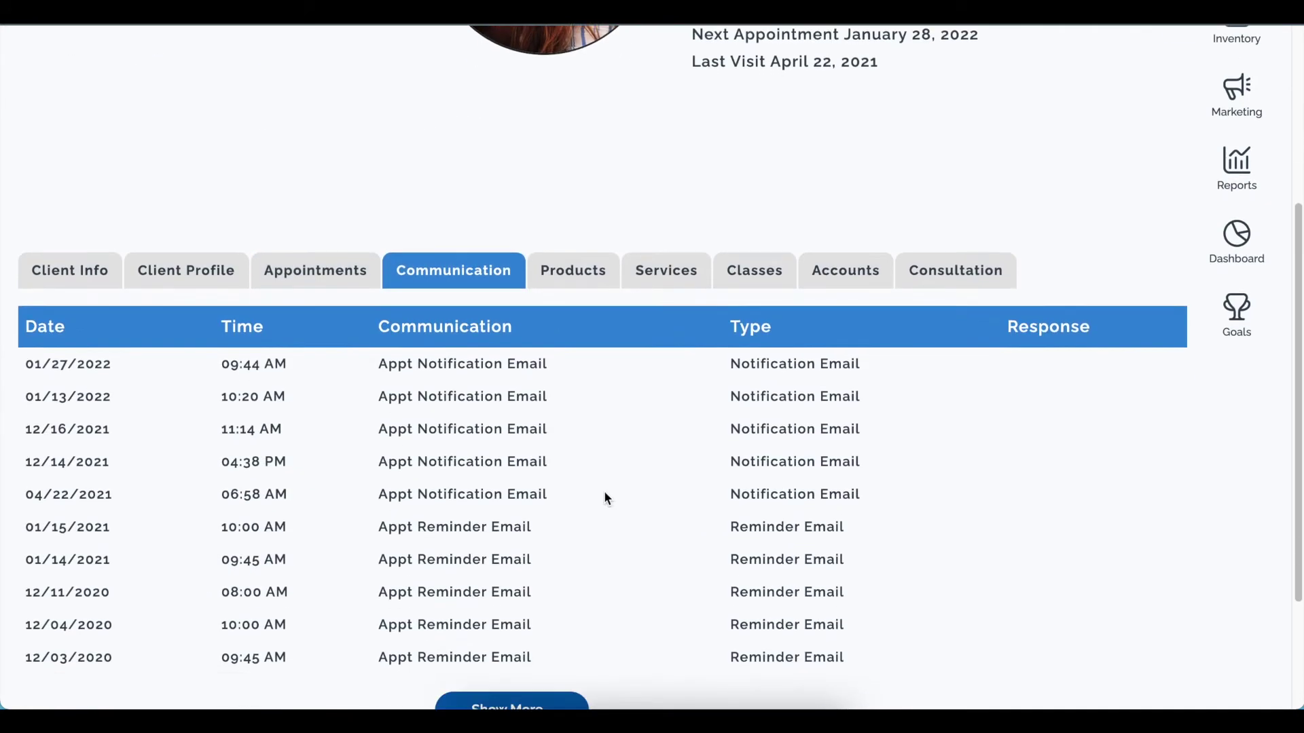
click(576, 130)
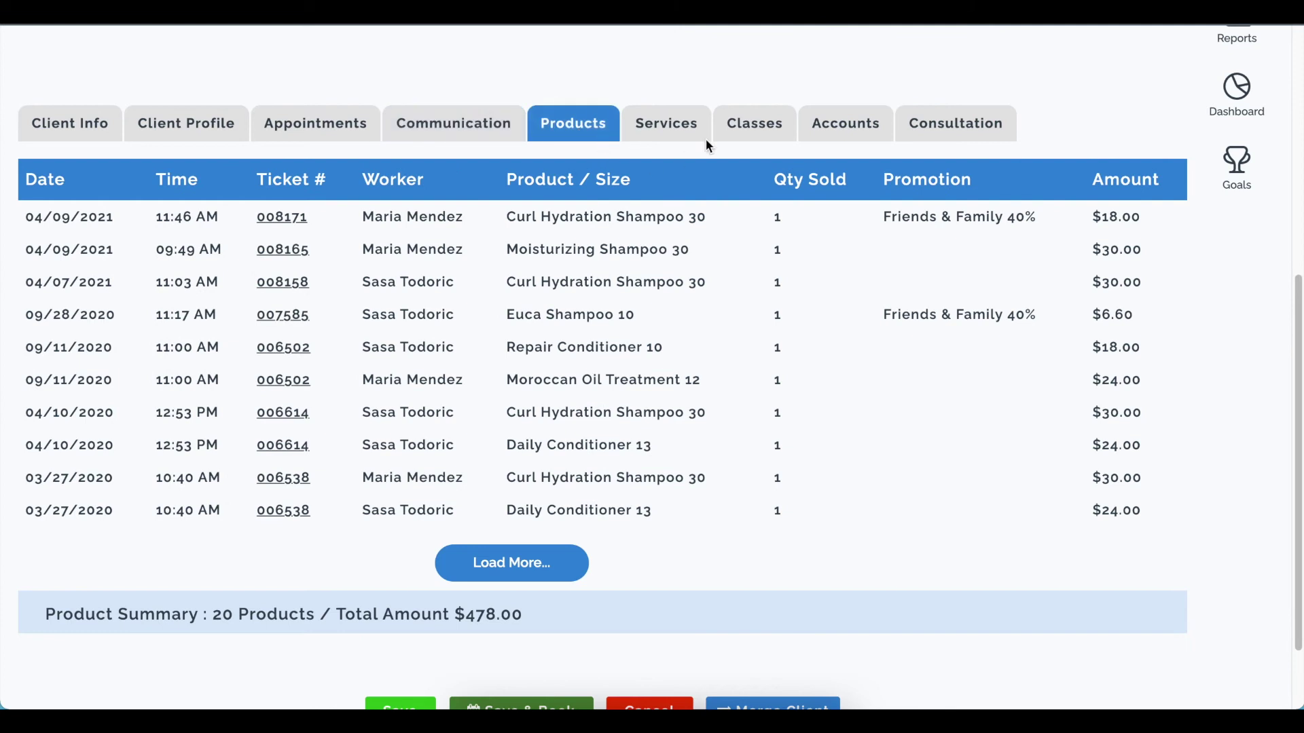
click(664, 125)
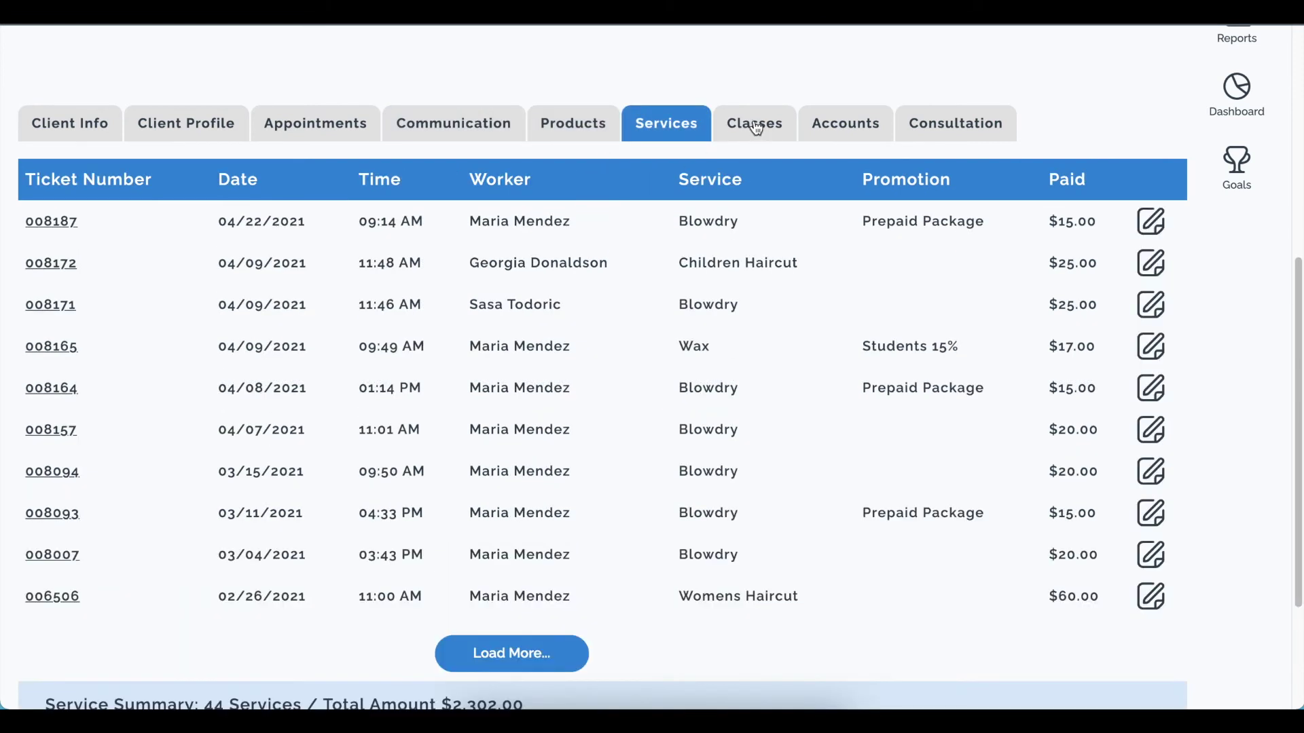
click(759, 129)
click(846, 124)
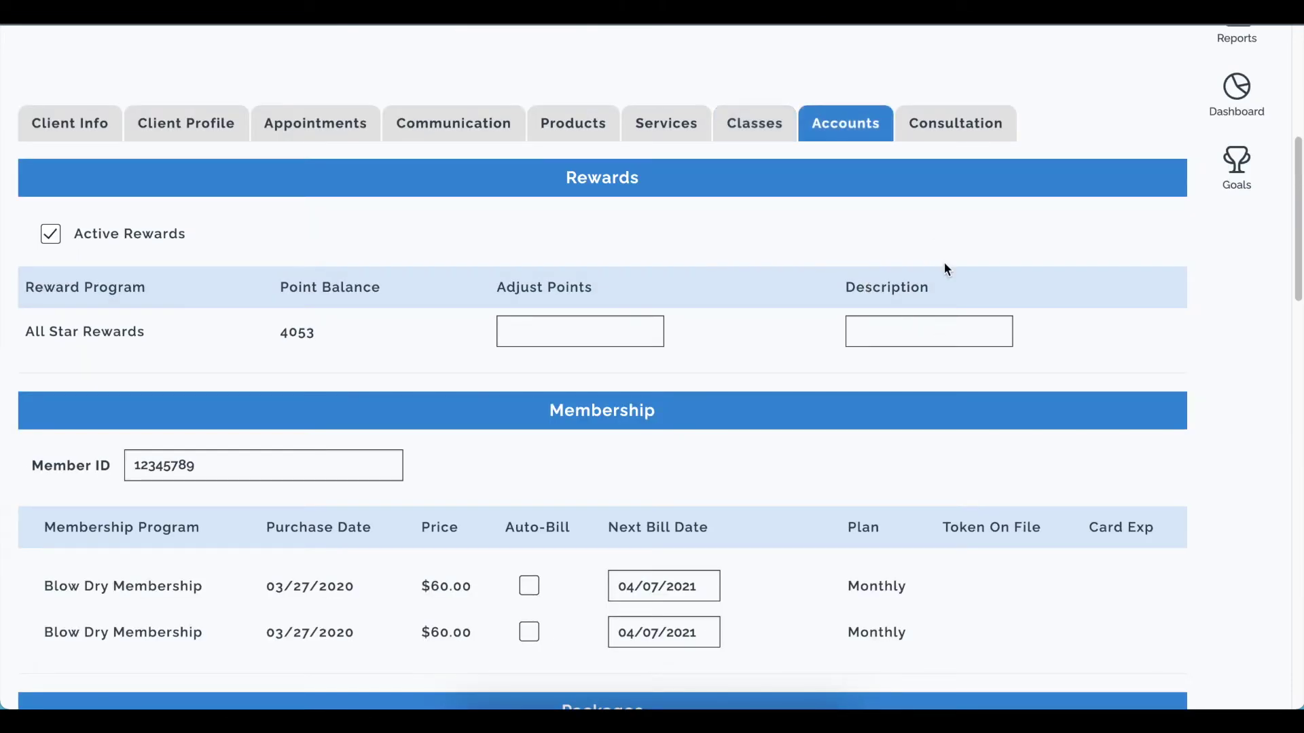
Open the client form, review its contact preferences and hair questions, and return to the client list.
scroll(923, 153, up, 6)
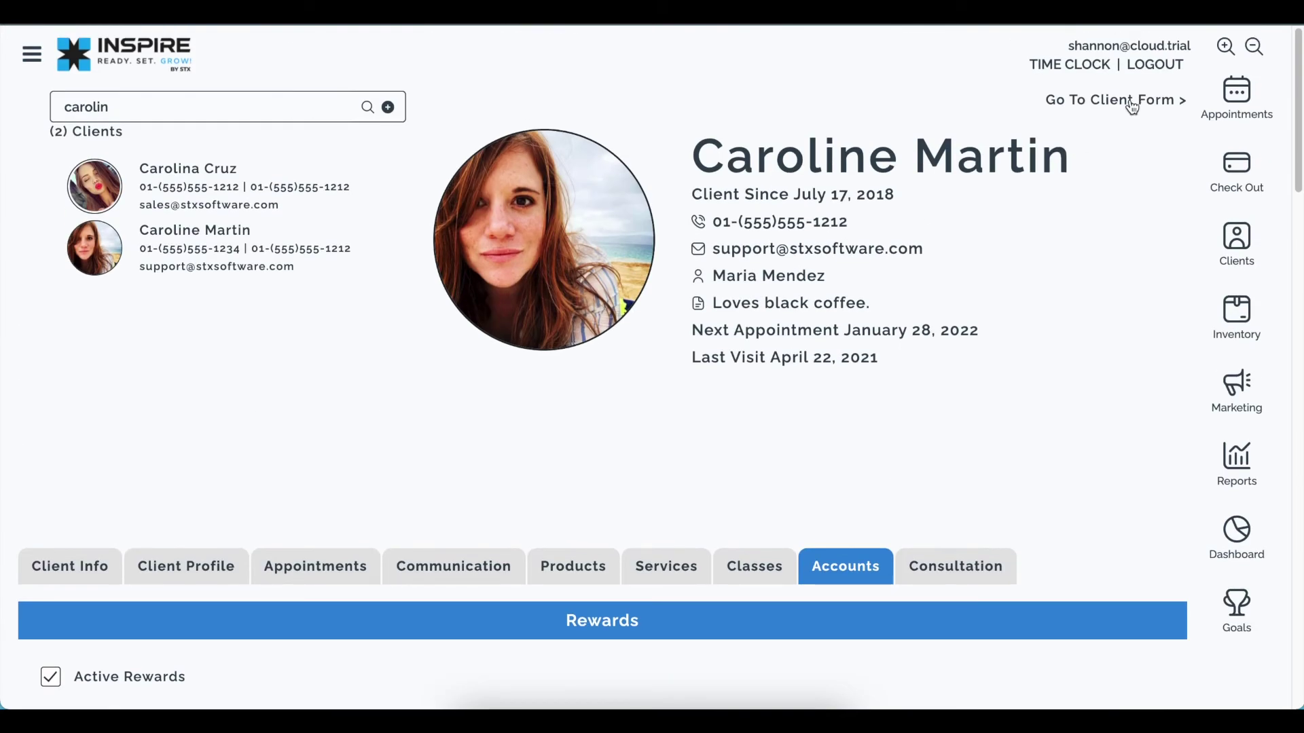
click(1131, 103)
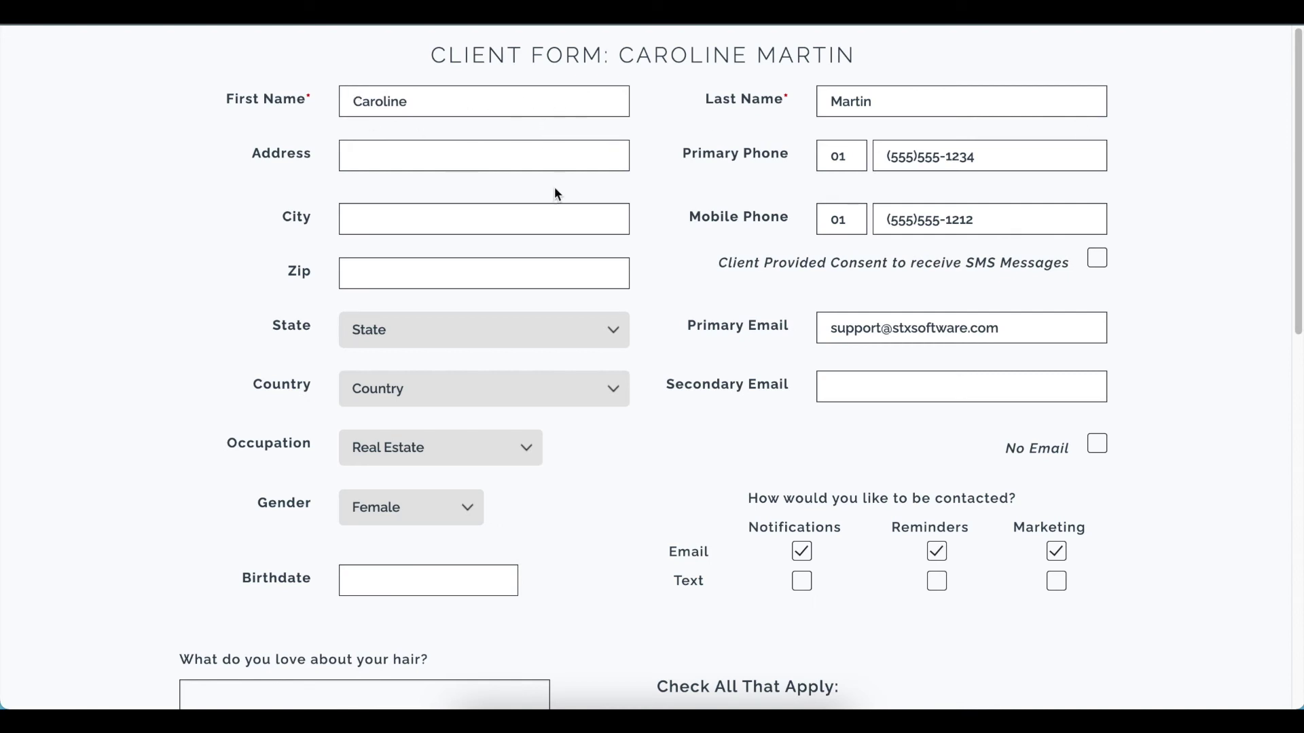
scroll(757, 368, down, 5)
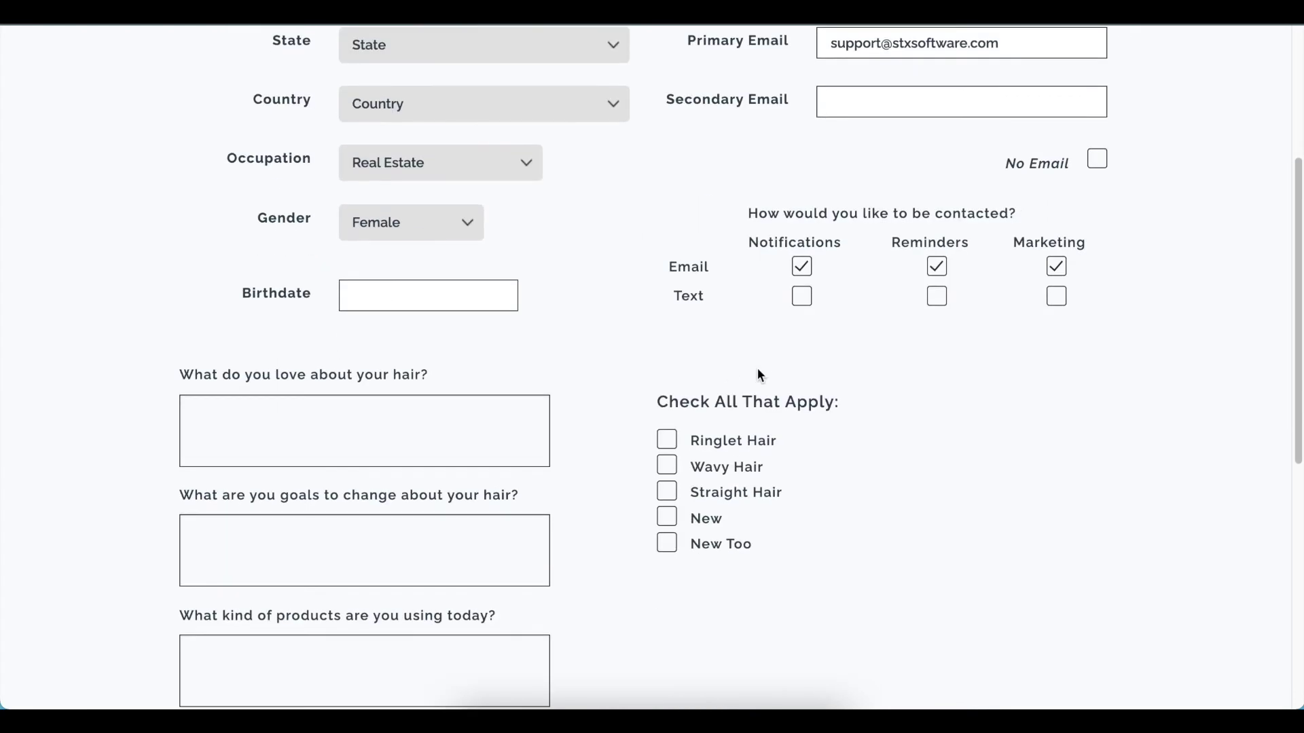
scroll(765, 396, down, 1)
scroll(667, 397, up, 6)
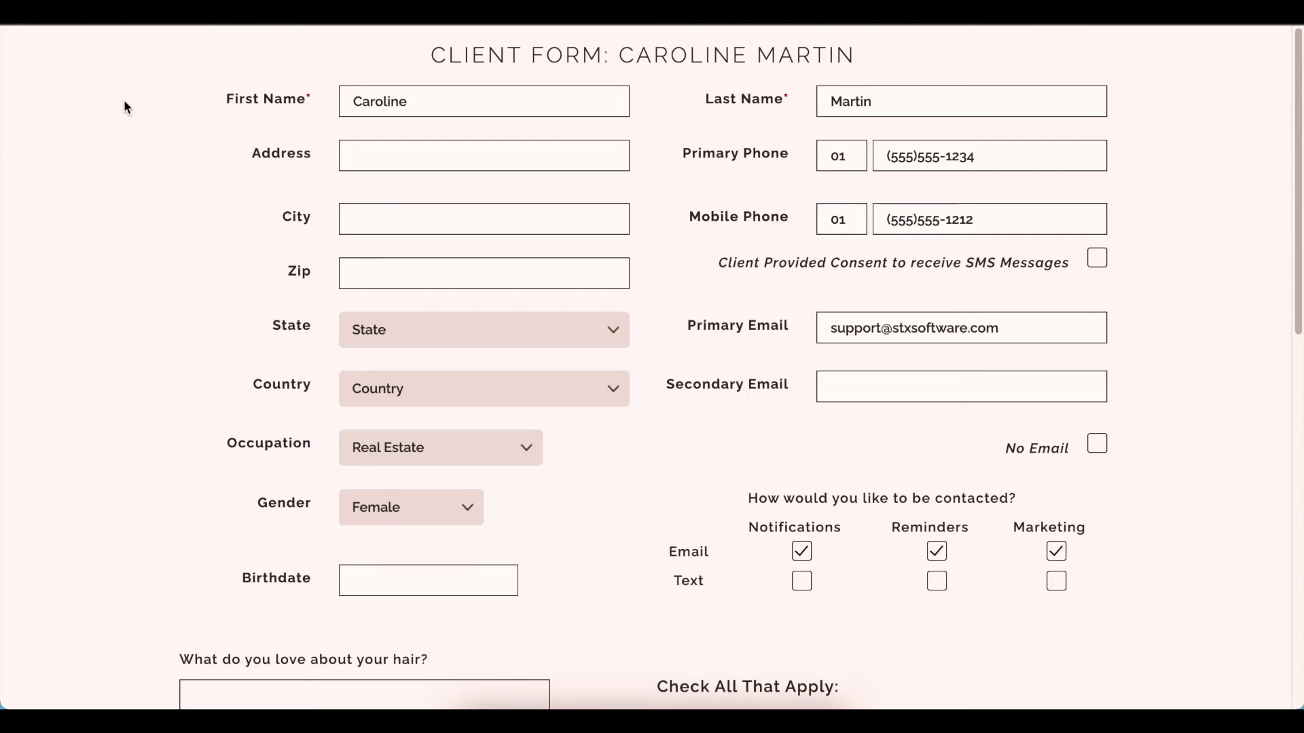
key(alt+Left)
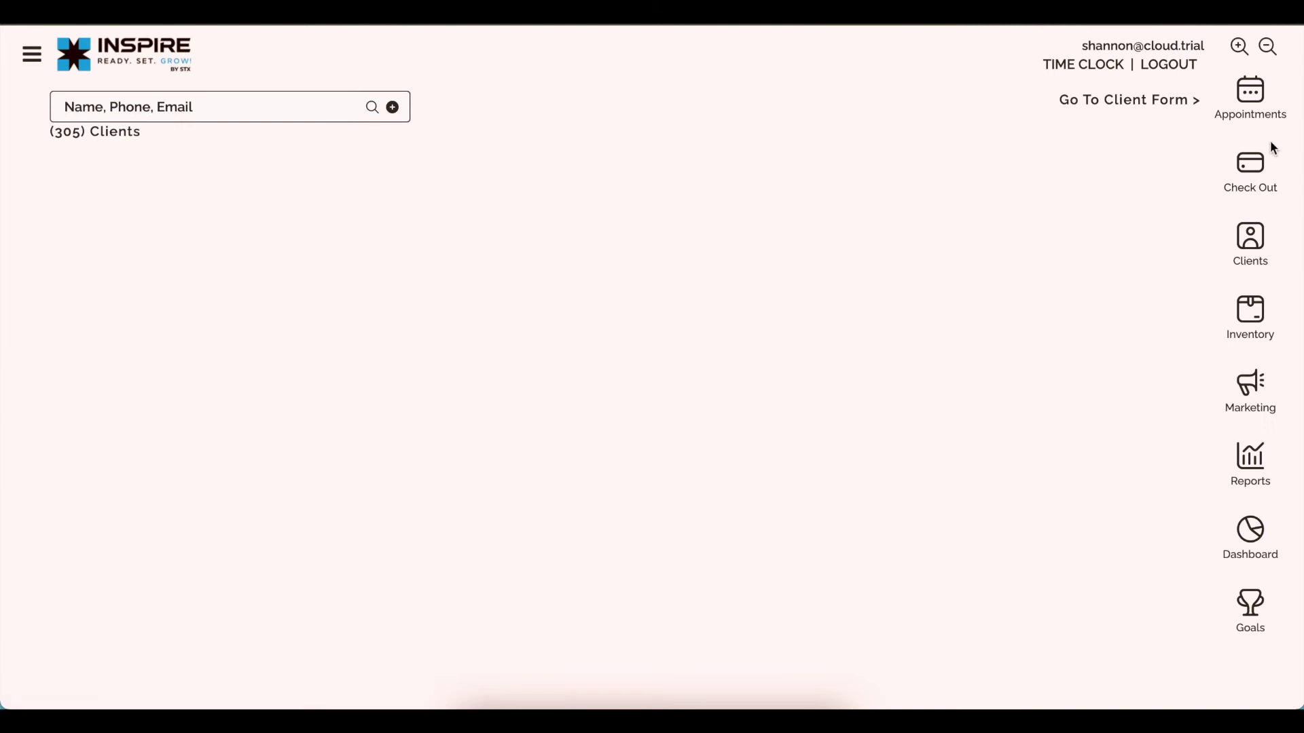
Generate the Manage Inventory list for the Nail Polish product line and select all of its products.
click(1237, 314)
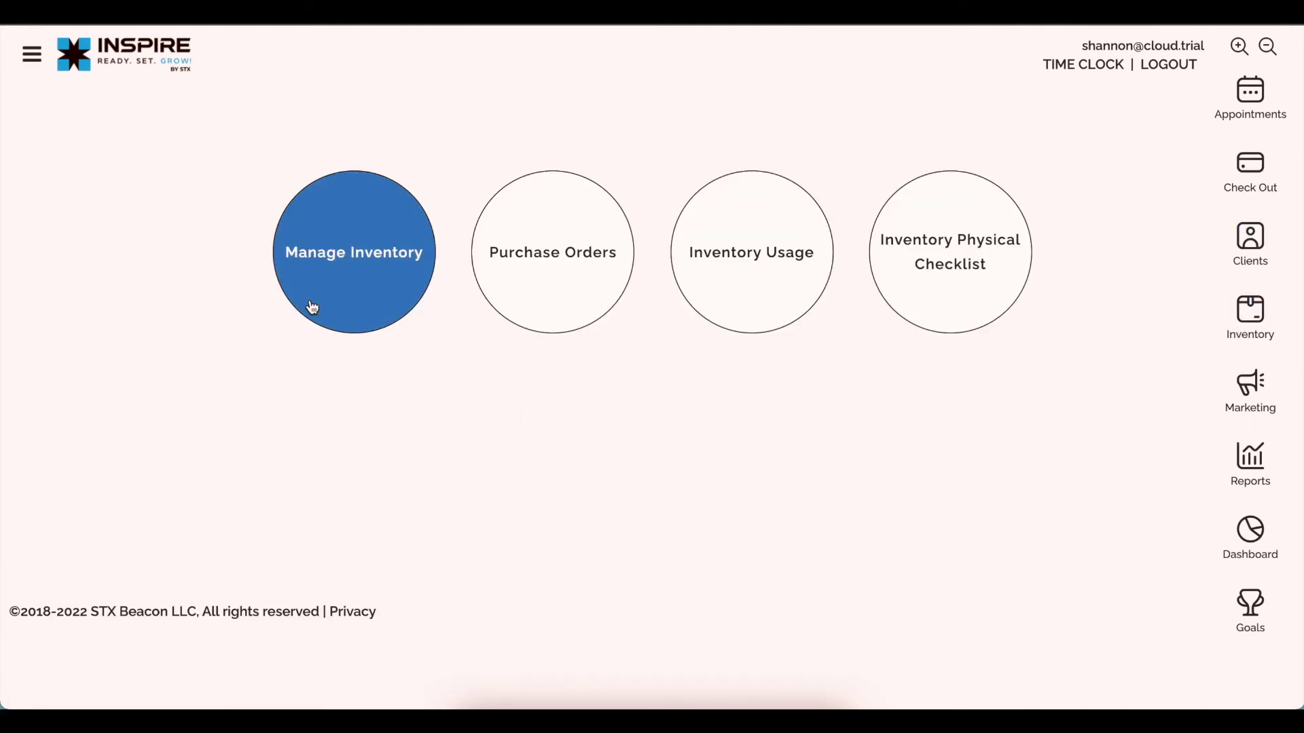
click(347, 299)
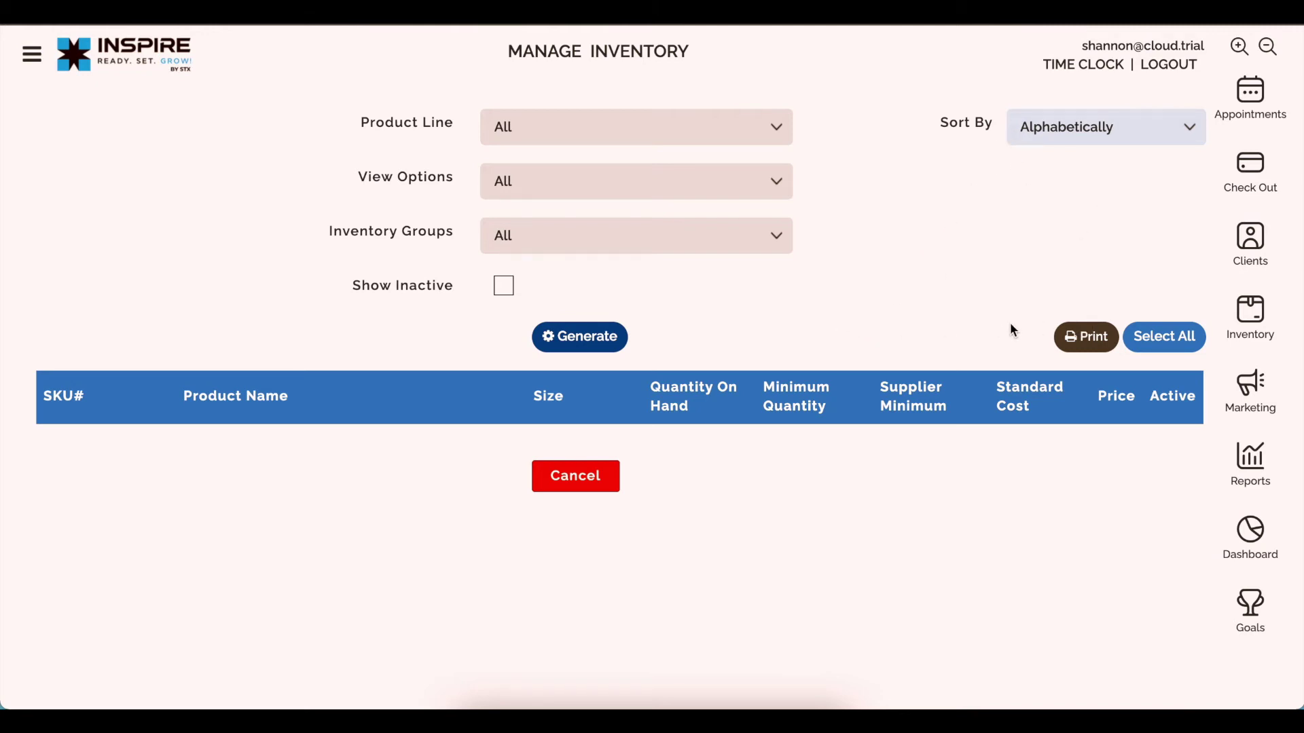
click(513, 128)
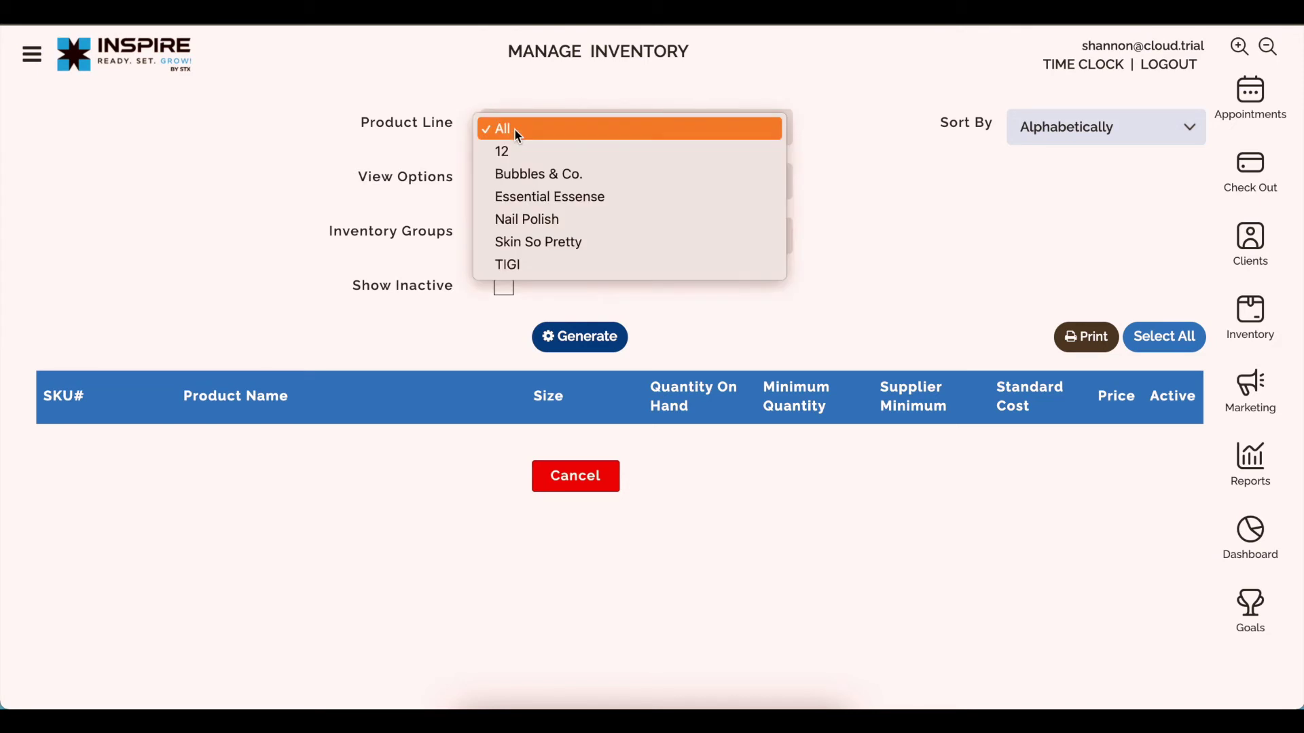
click(554, 217)
click(584, 343)
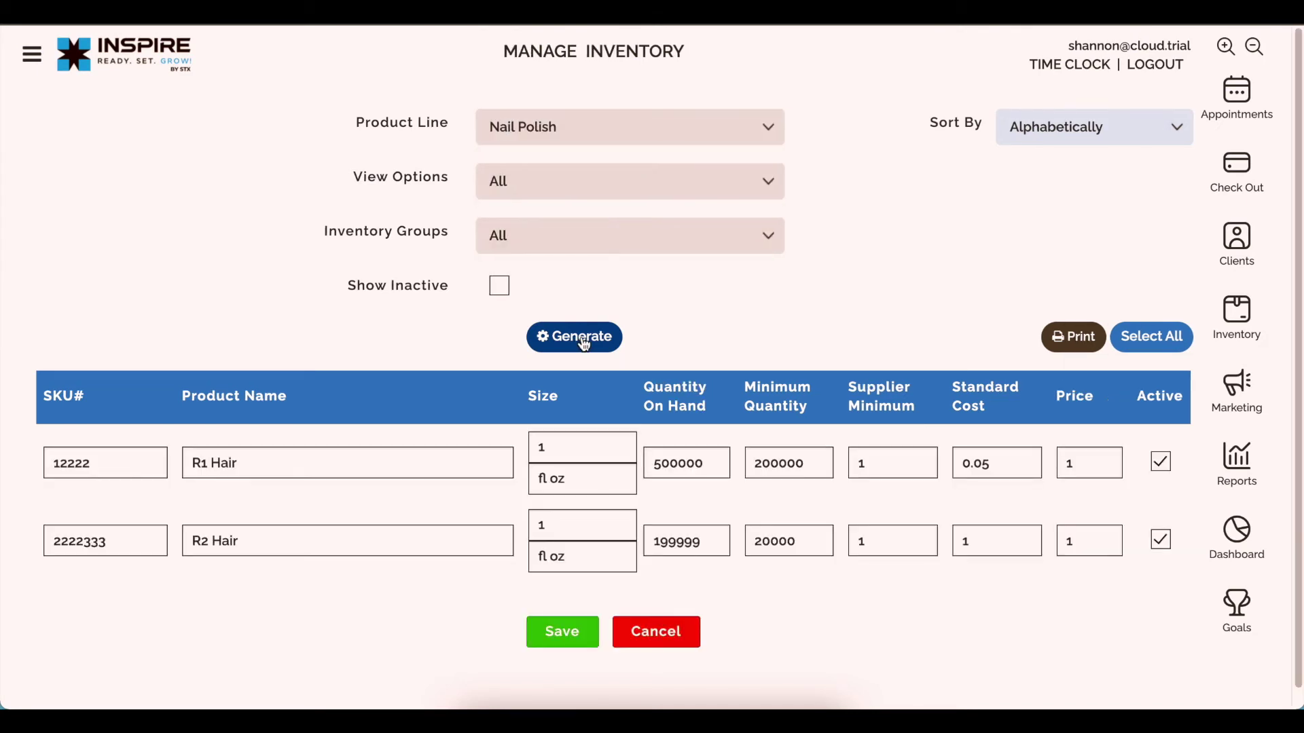
click(1164, 343)
Start a new purchase order with Beauty Supplier as the supplier and review its suggested products and add-product fields.
click(1236, 311)
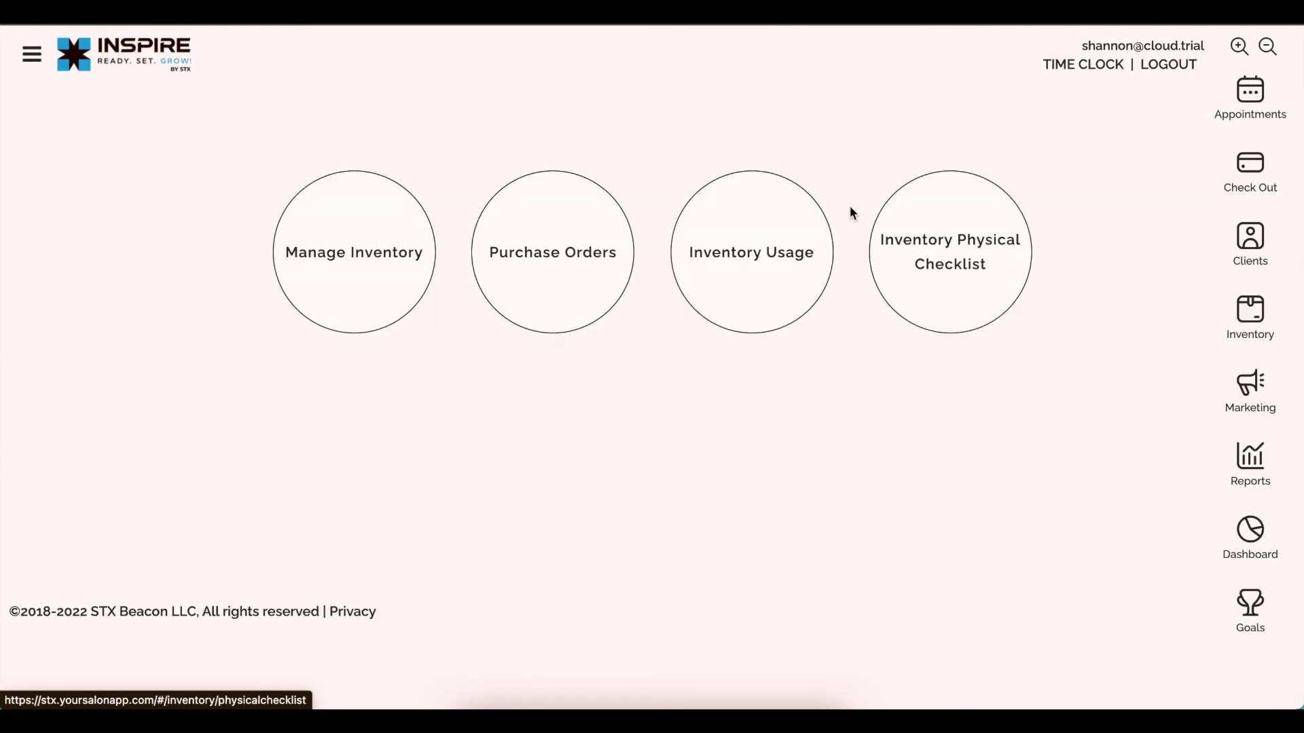
click(563, 262)
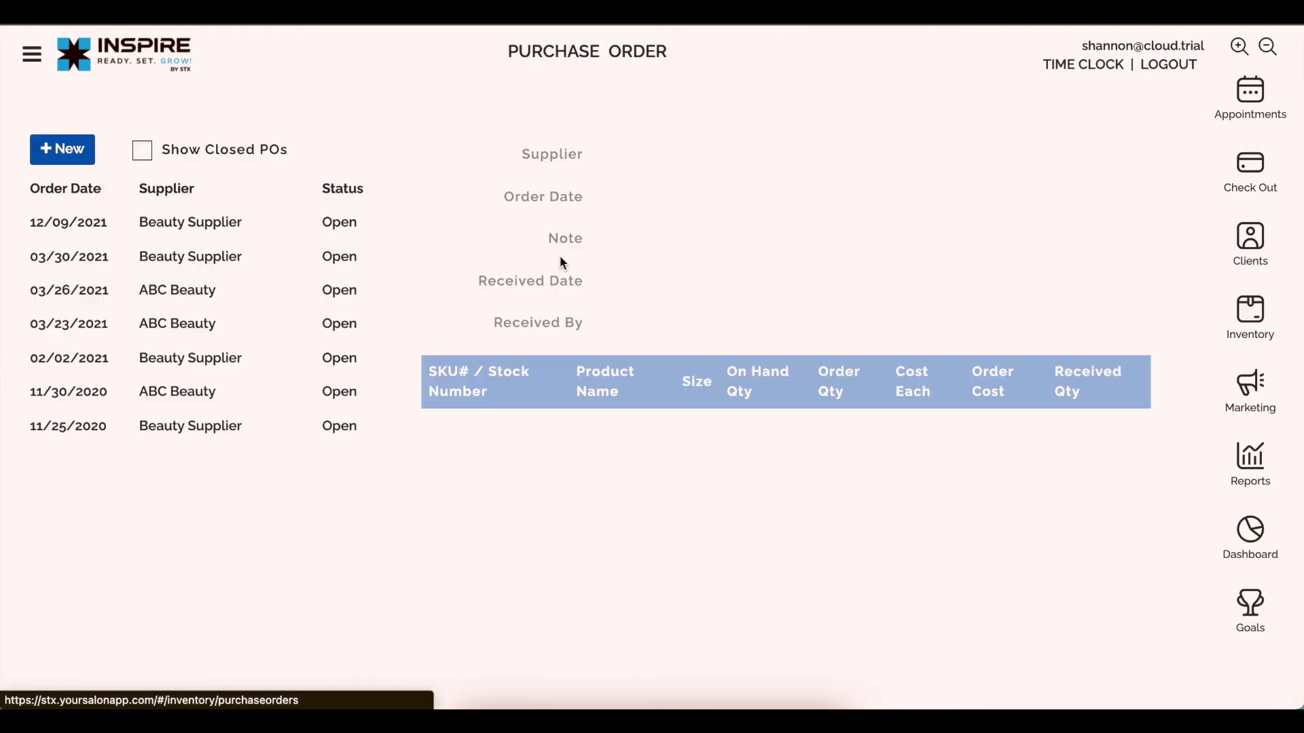
click(59, 158)
click(692, 162)
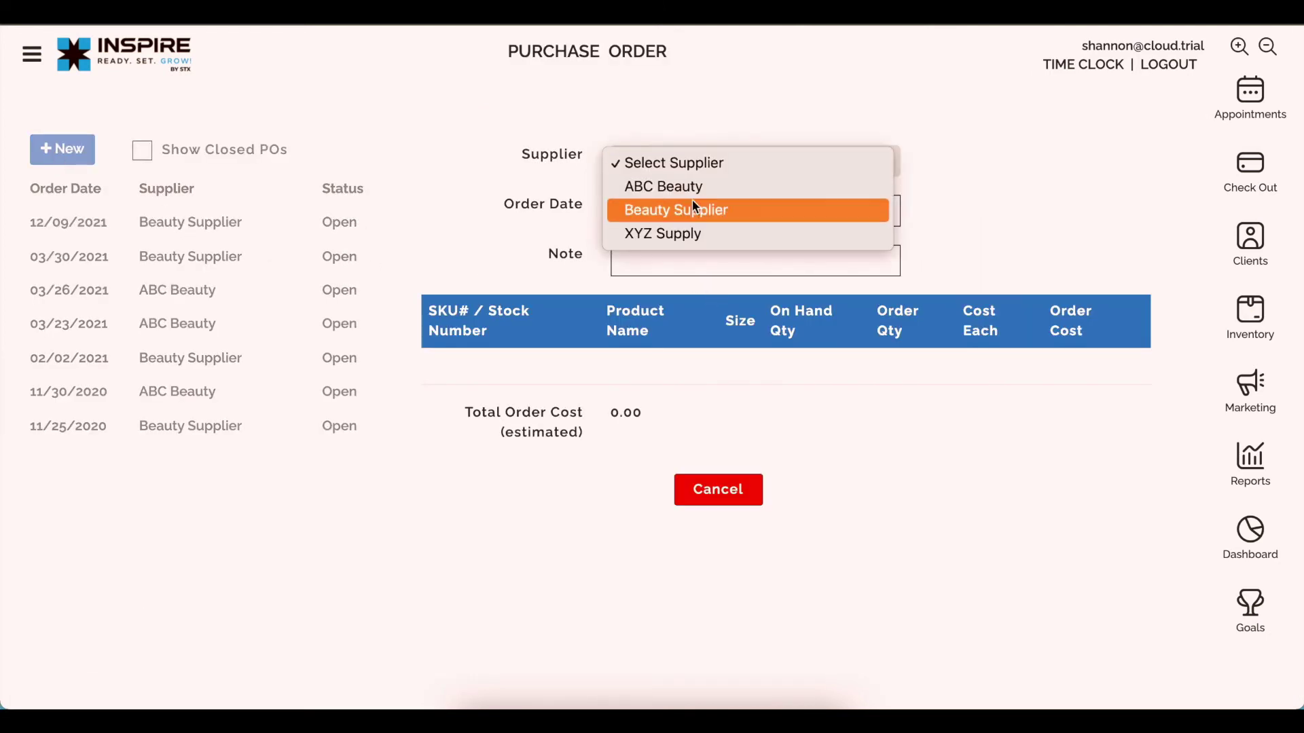
click(696, 216)
scroll(817, 359, down, 1)
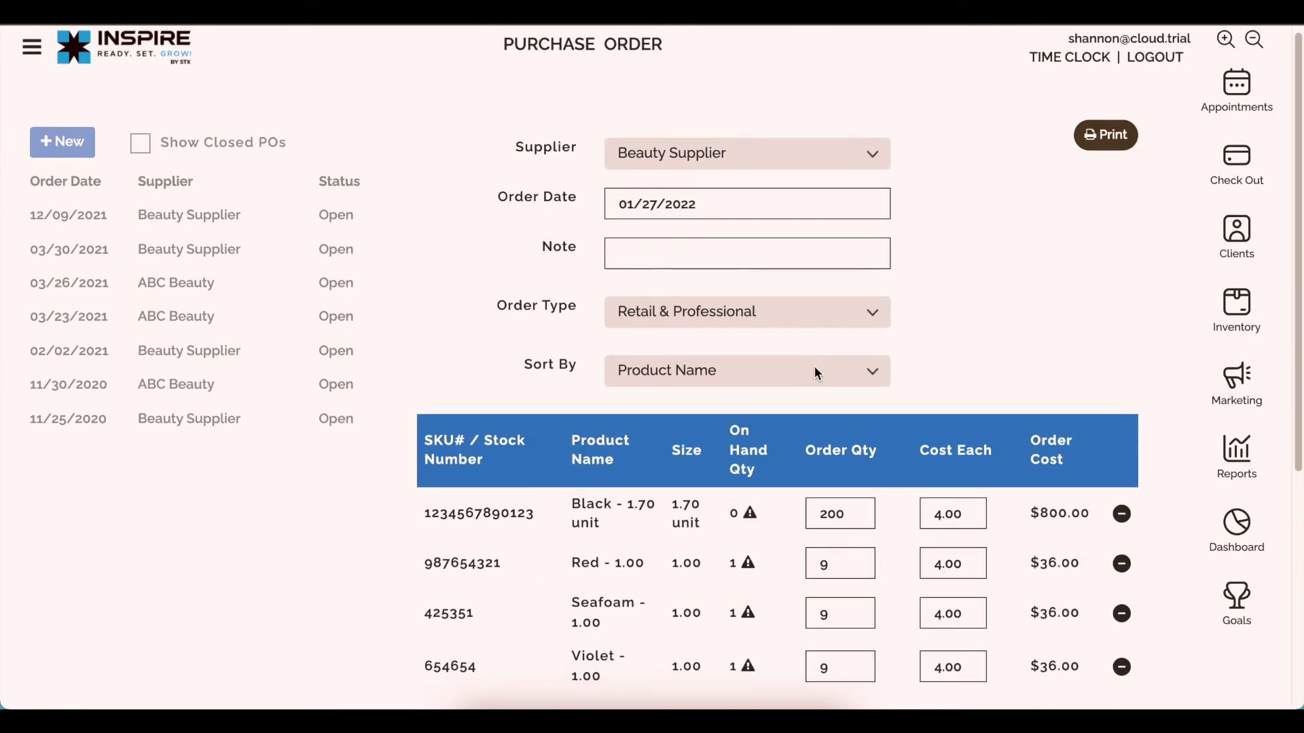
scroll(1002, 442, down, 3)
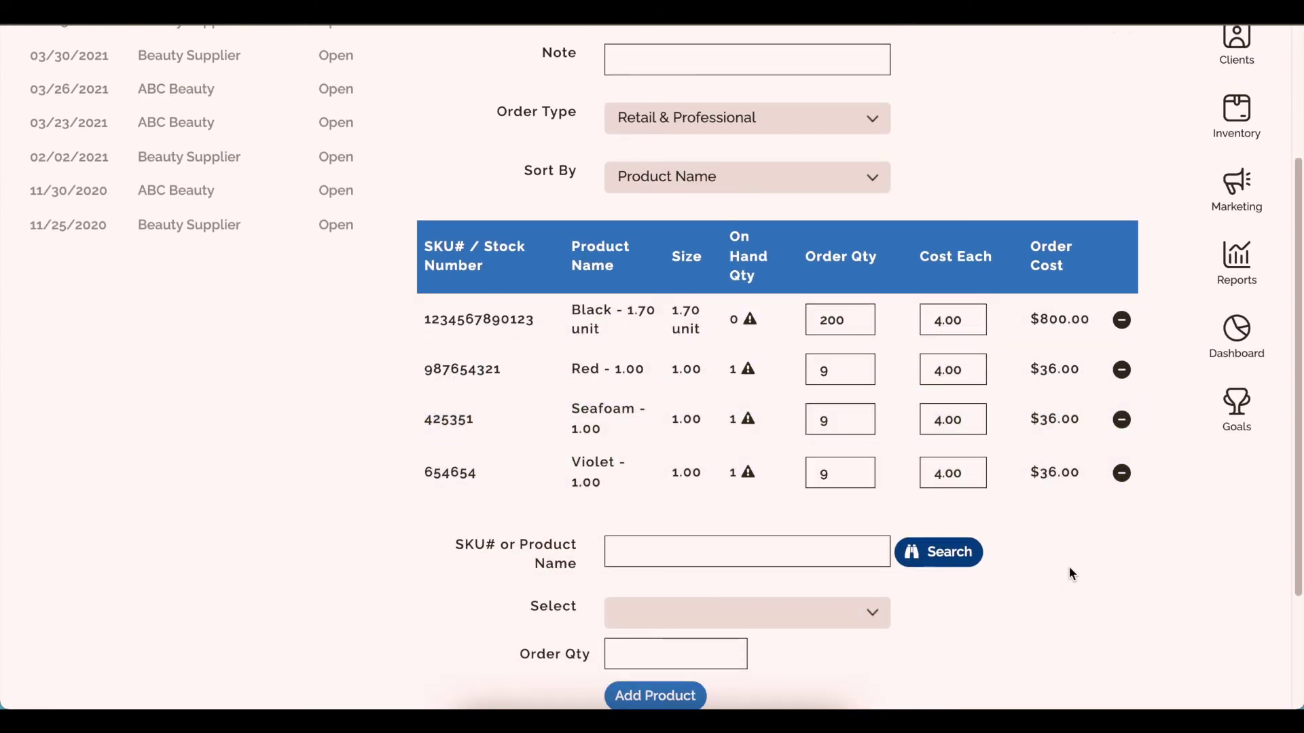
scroll(1071, 573, down, 2)
scroll(1073, 575, up, 3)
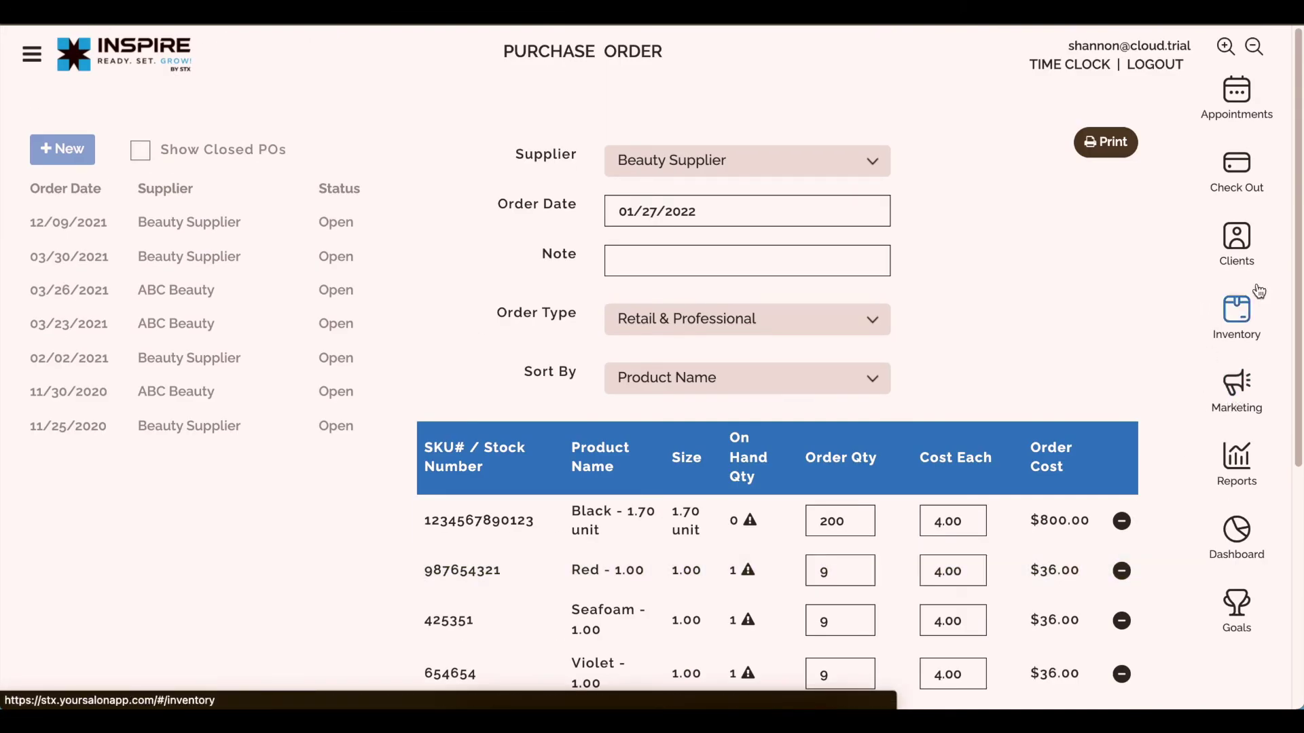
Leave the purchase order and open the Inventory Usage page.
click(1241, 318)
click(644, 202)
click(779, 263)
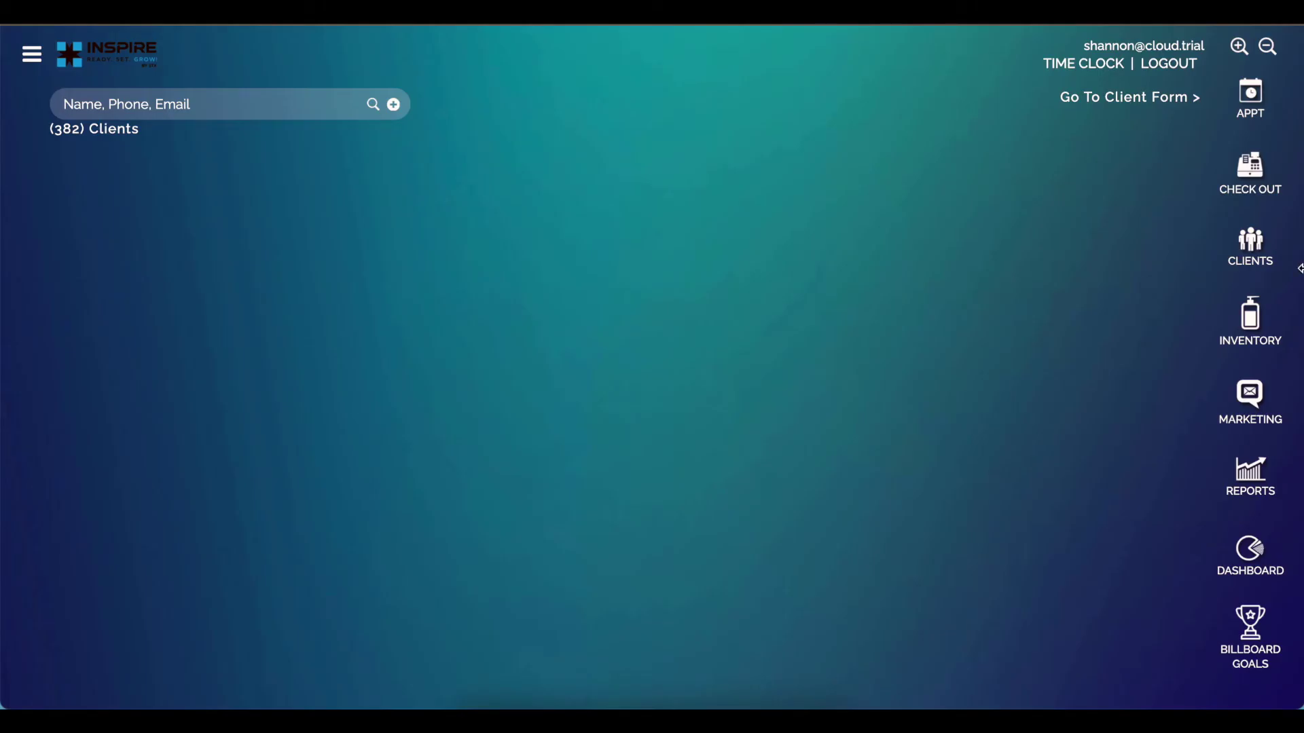
In the older Inspire version, open Inventory Usage, search products for 123 and select AA - 11 fl oz.
click(1253, 343)
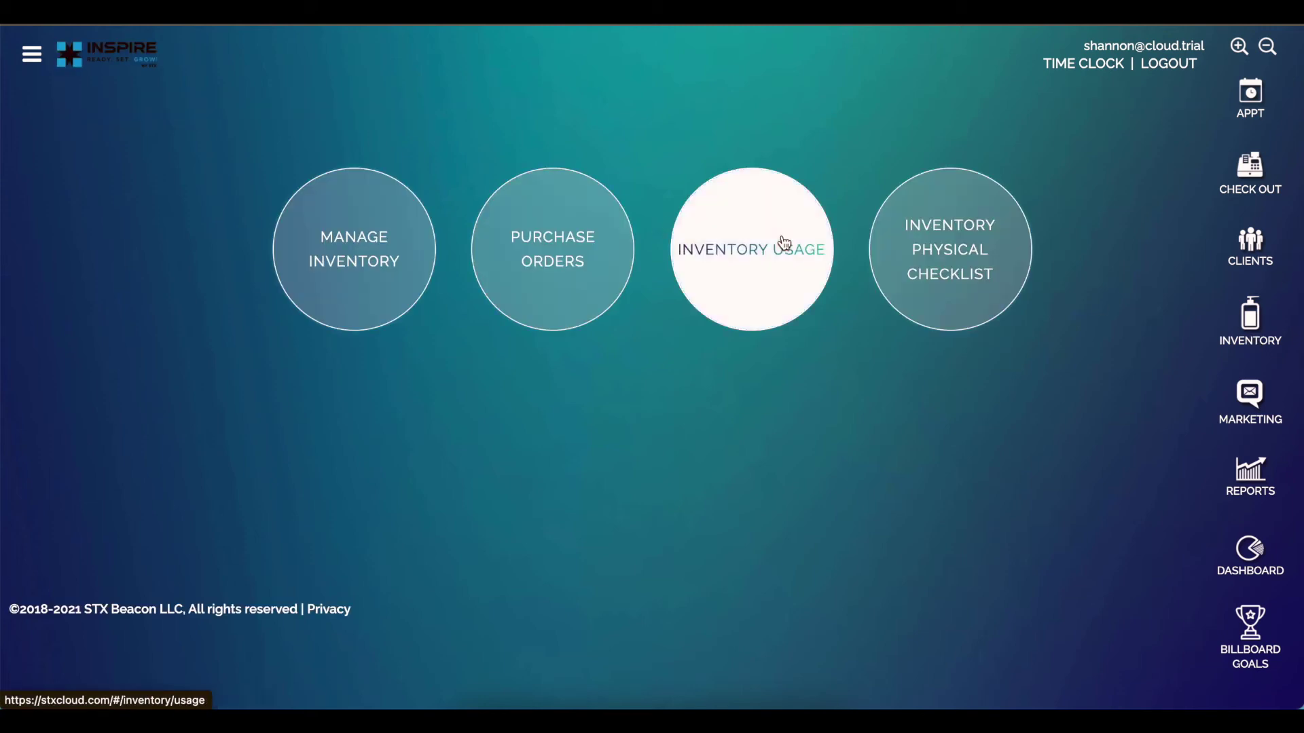
click(706, 217)
click(634, 130)
text(123)
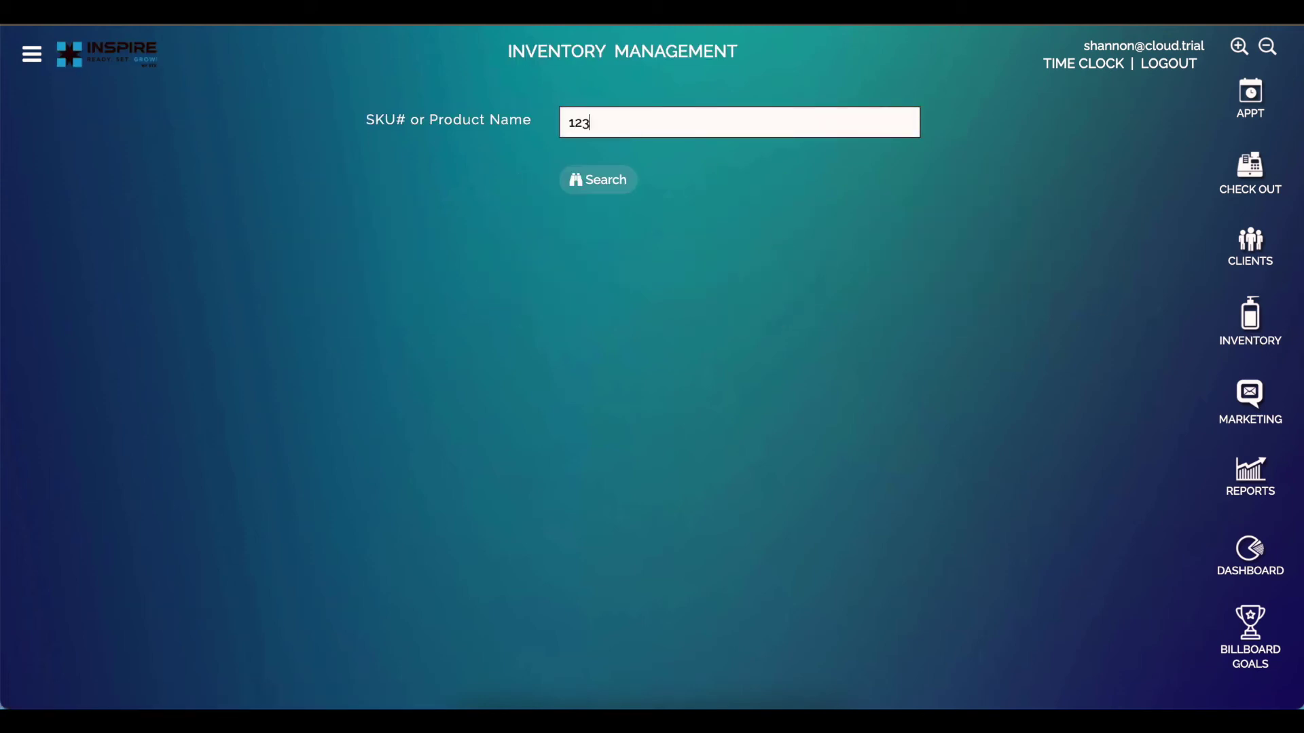
key(Return)
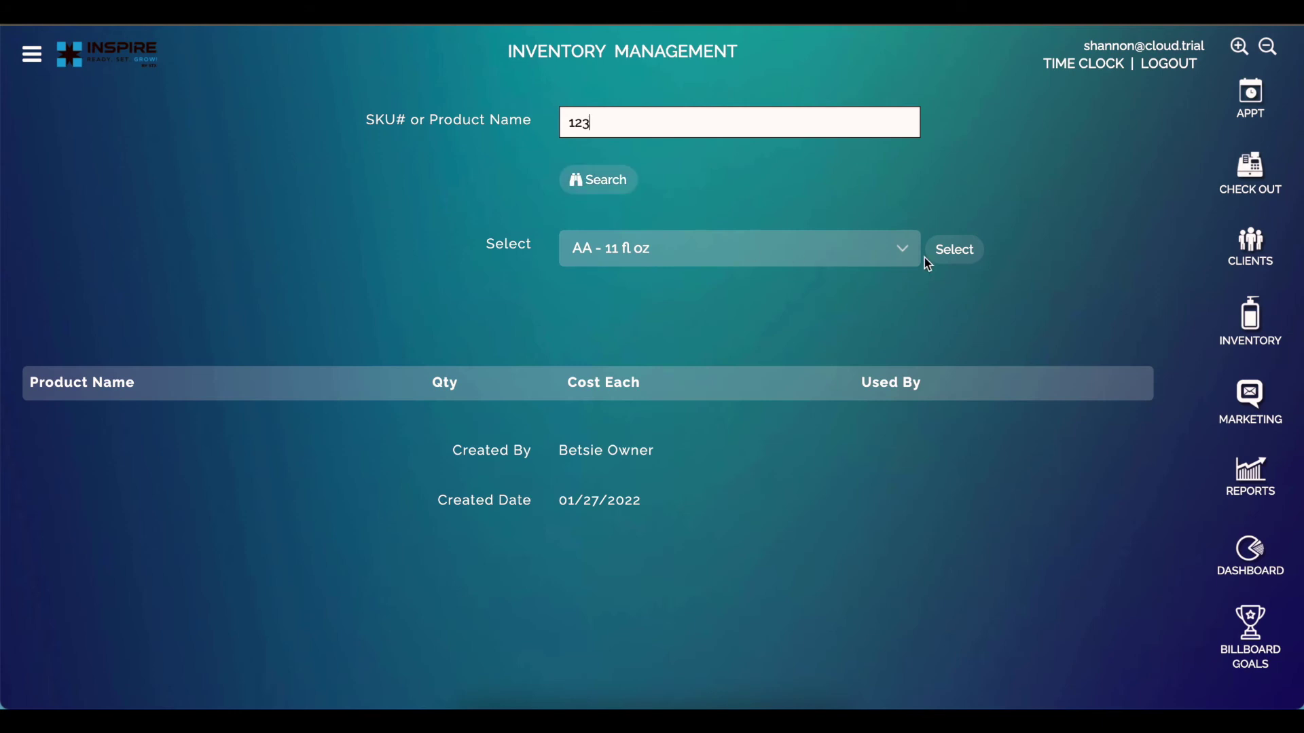
click(955, 251)
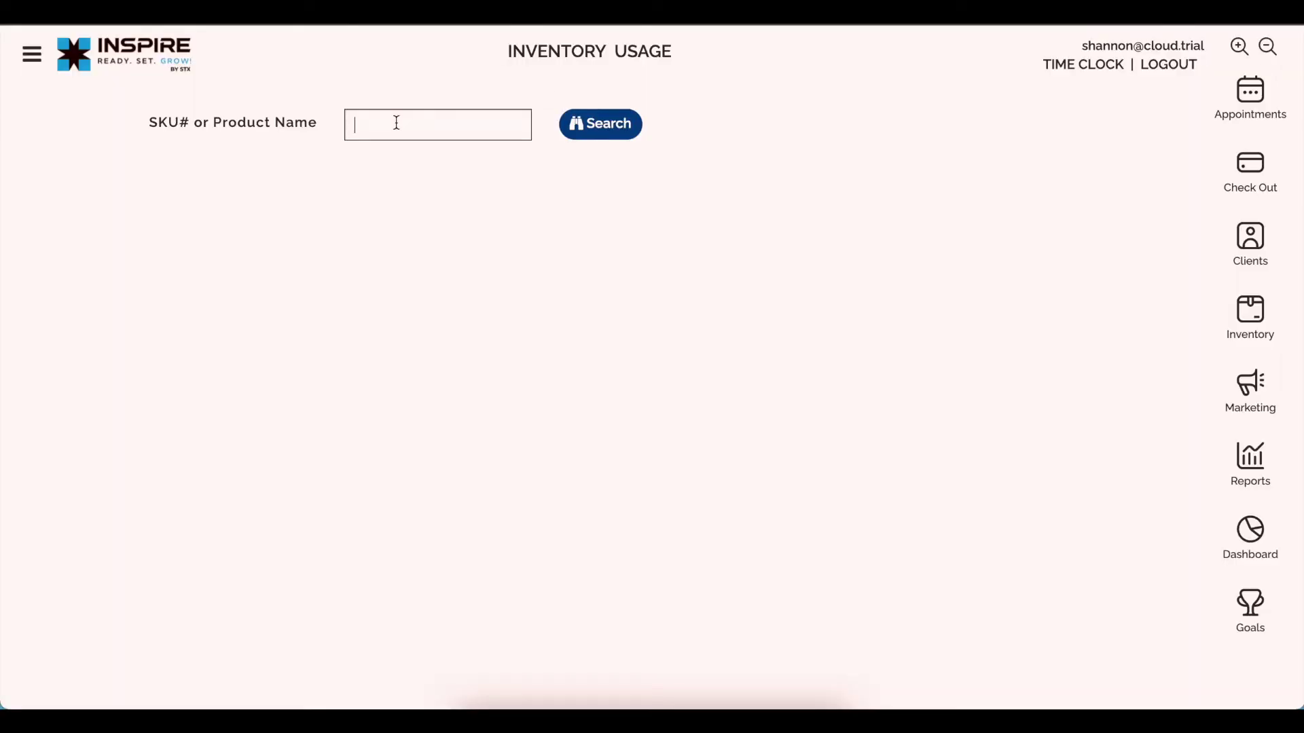
In the new Inspire version, search Inventory Usage products for 123 and add Repair Shampoo - 10 oz.
text(123)
key(Return)
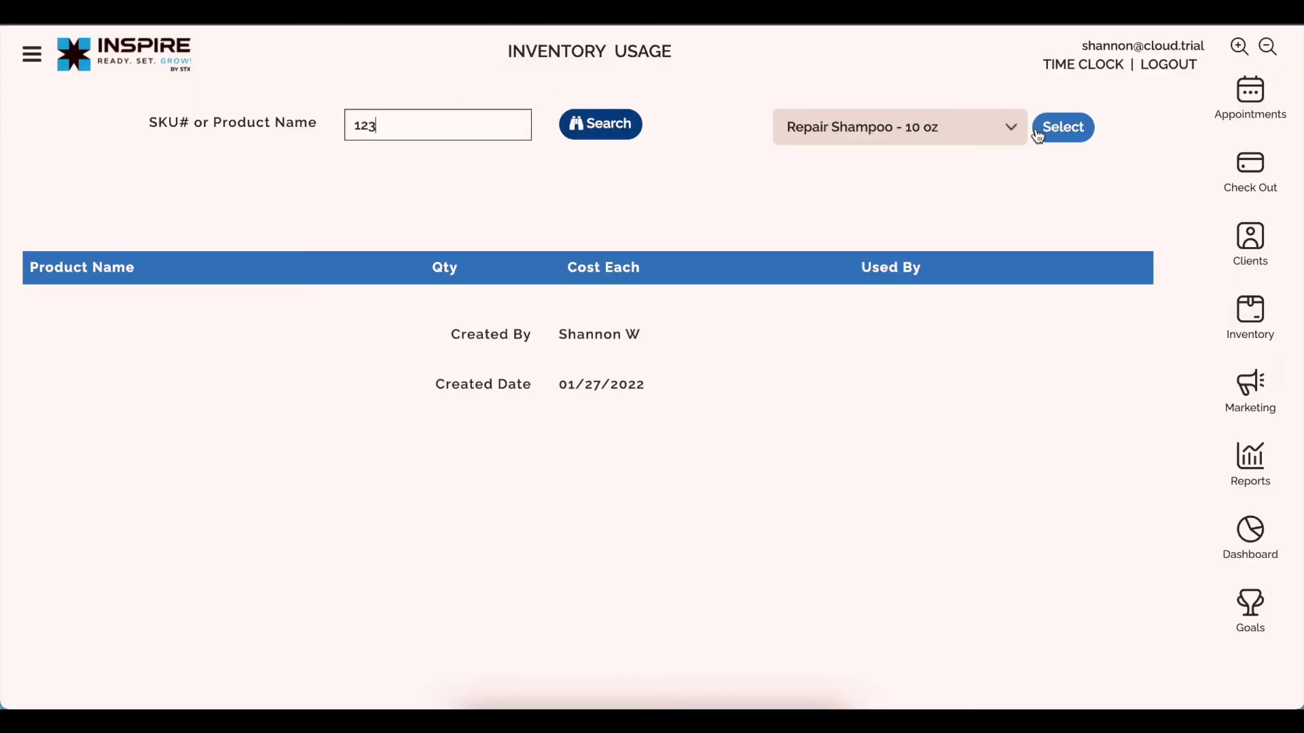
click(1079, 129)
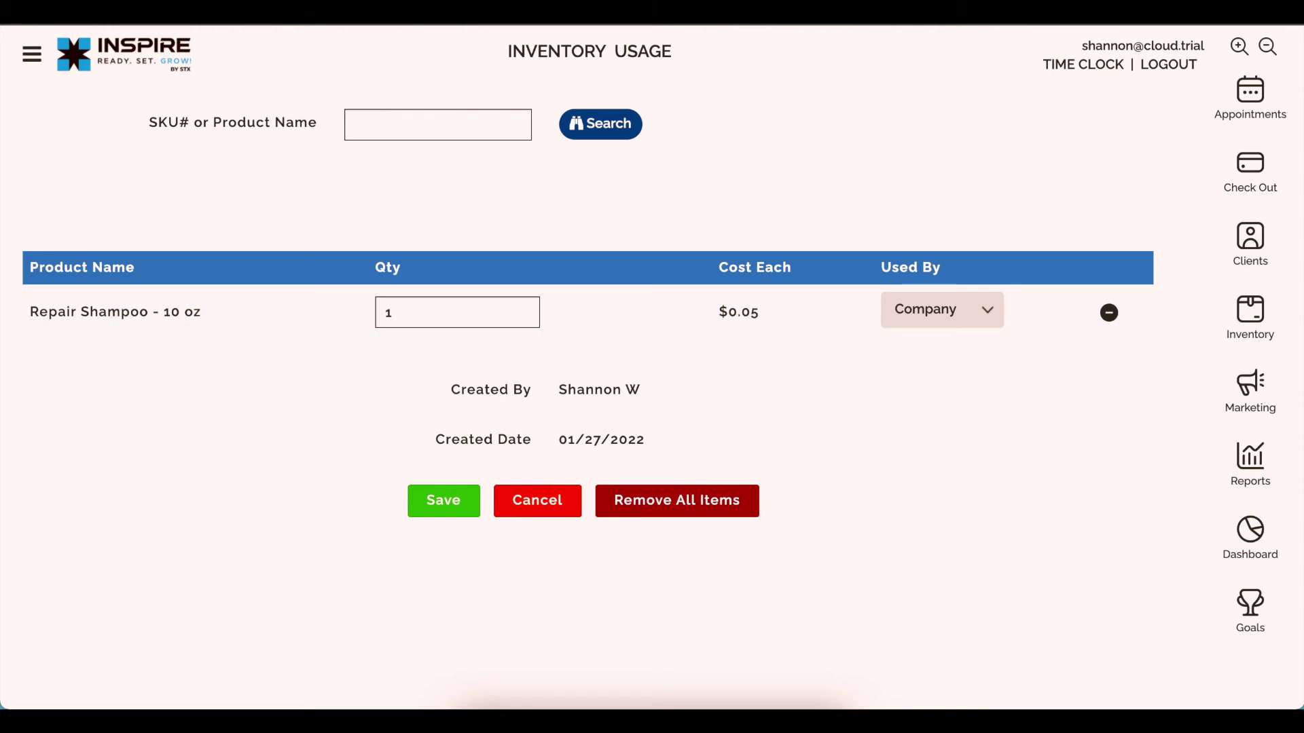
Open the Process Compensation report and set its date range from 01/01/2022 to 01/27/2022.
click(1253, 472)
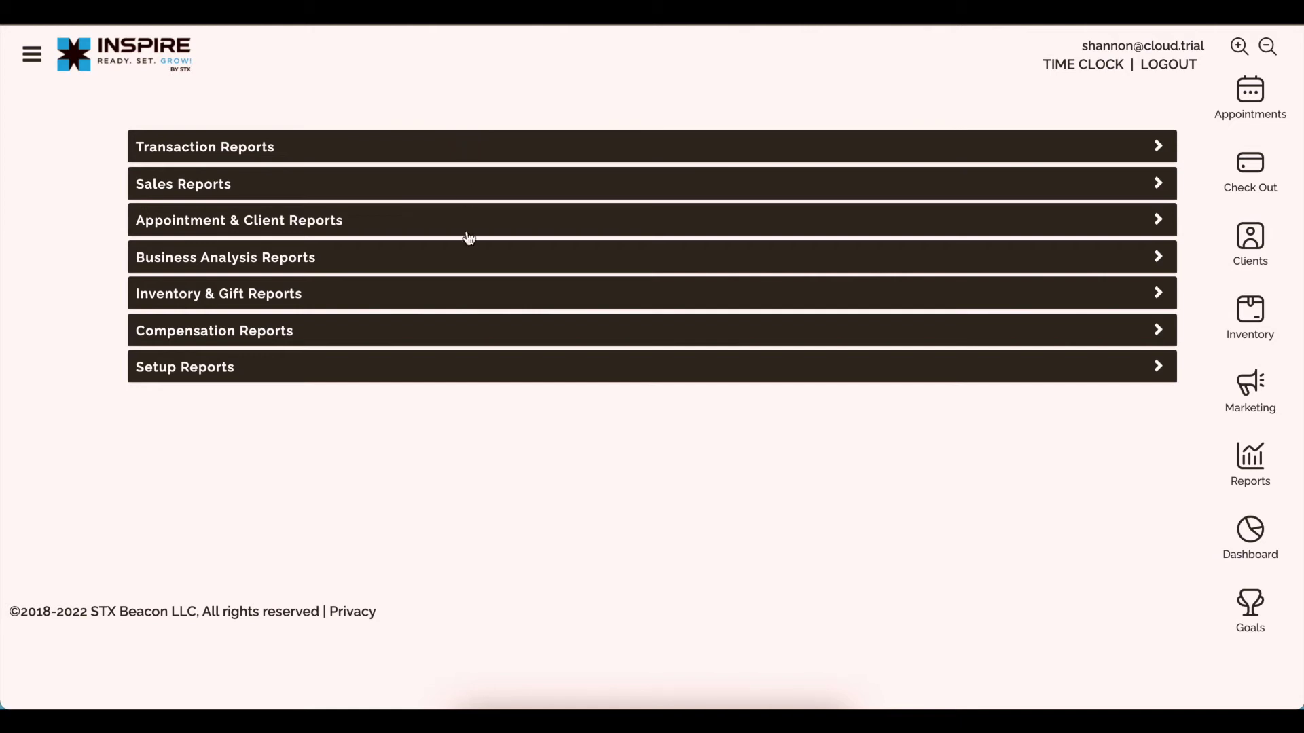
click(332, 343)
click(384, 503)
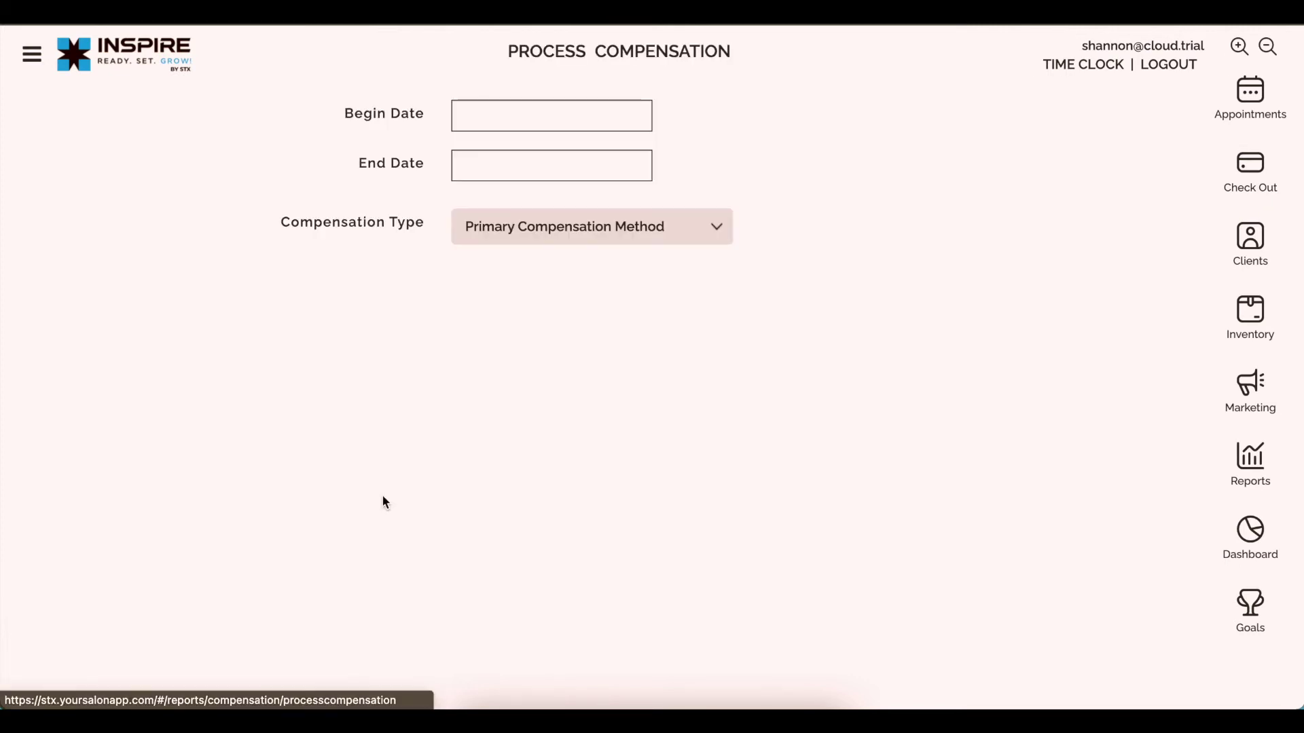
click(497, 120)
click(651, 232)
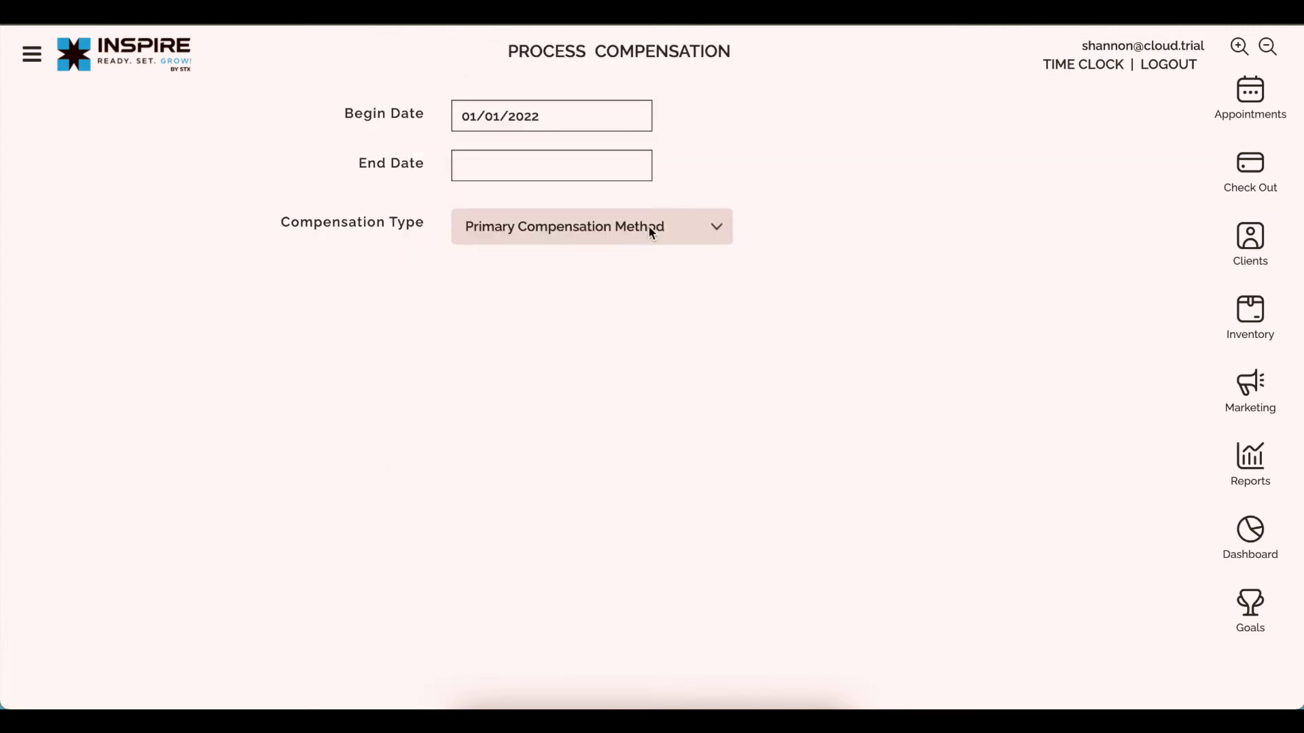
click(495, 174)
click(585, 398)
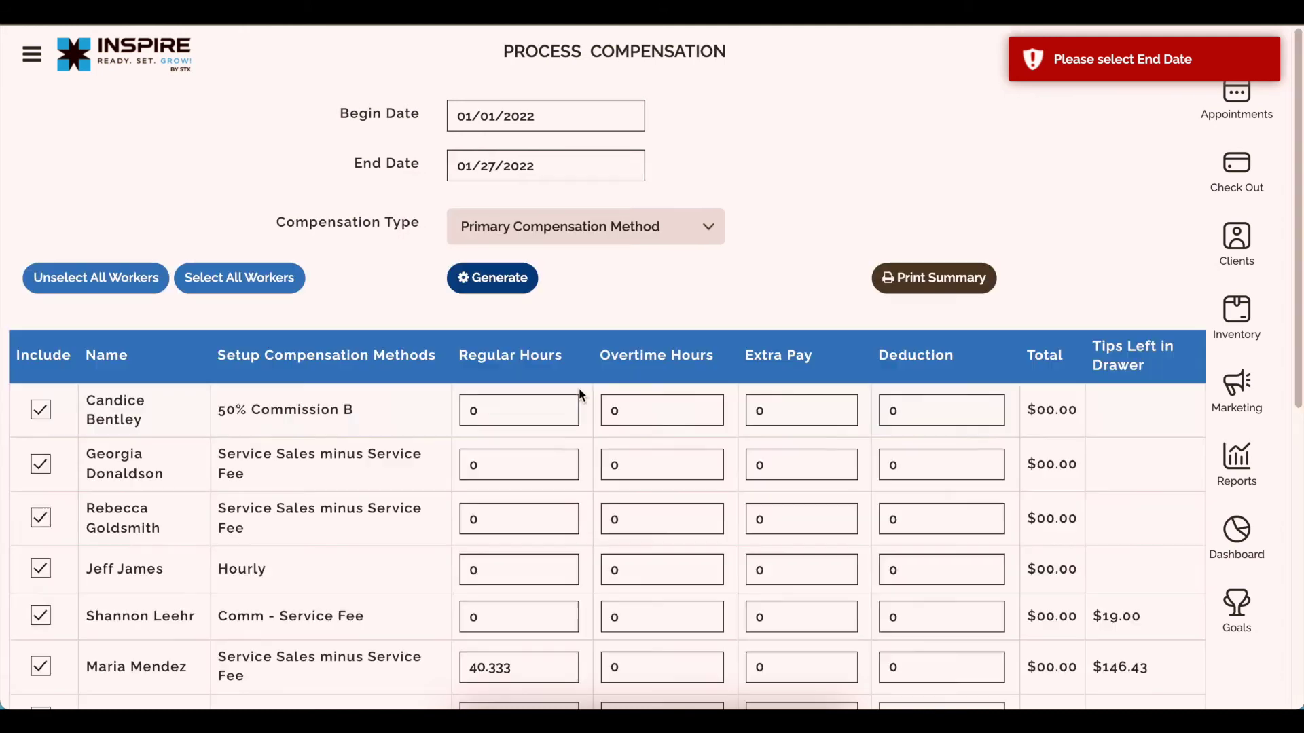
Generate the compensation for all workers and review the totals and tips left in drawer.
click(493, 281)
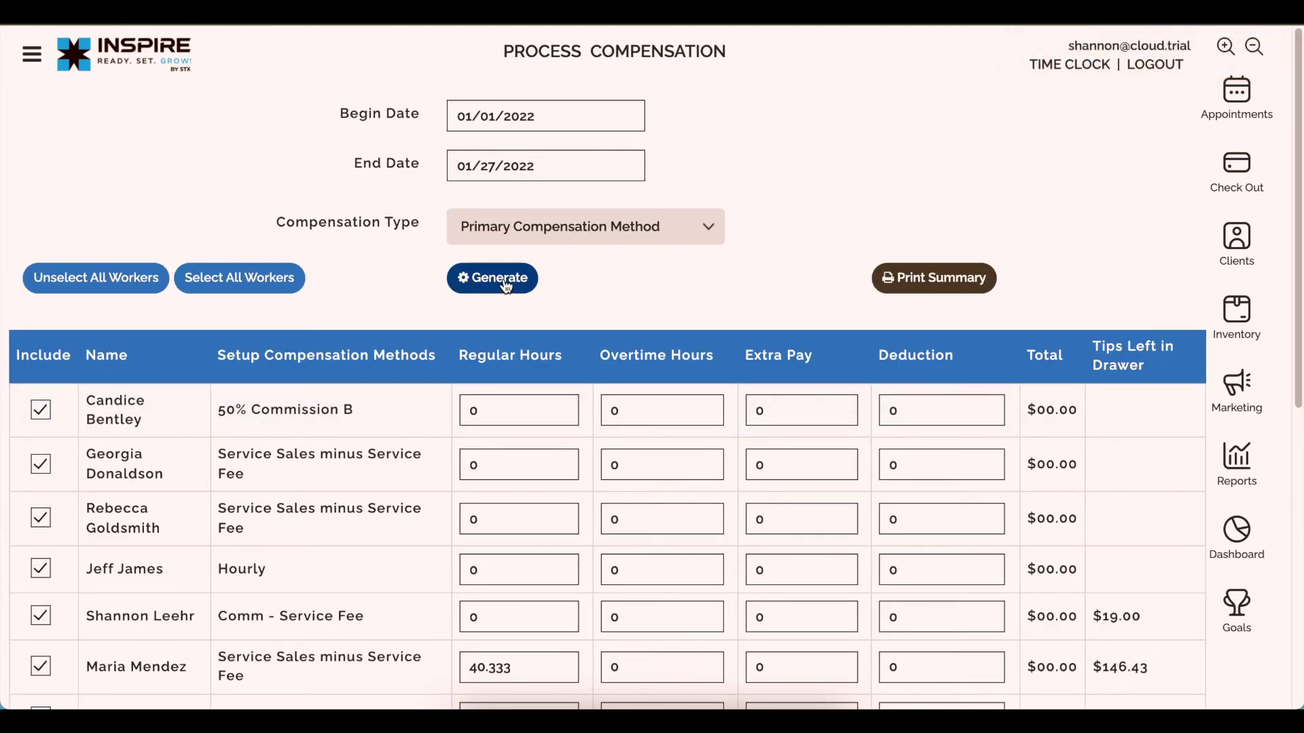
click(893, 123)
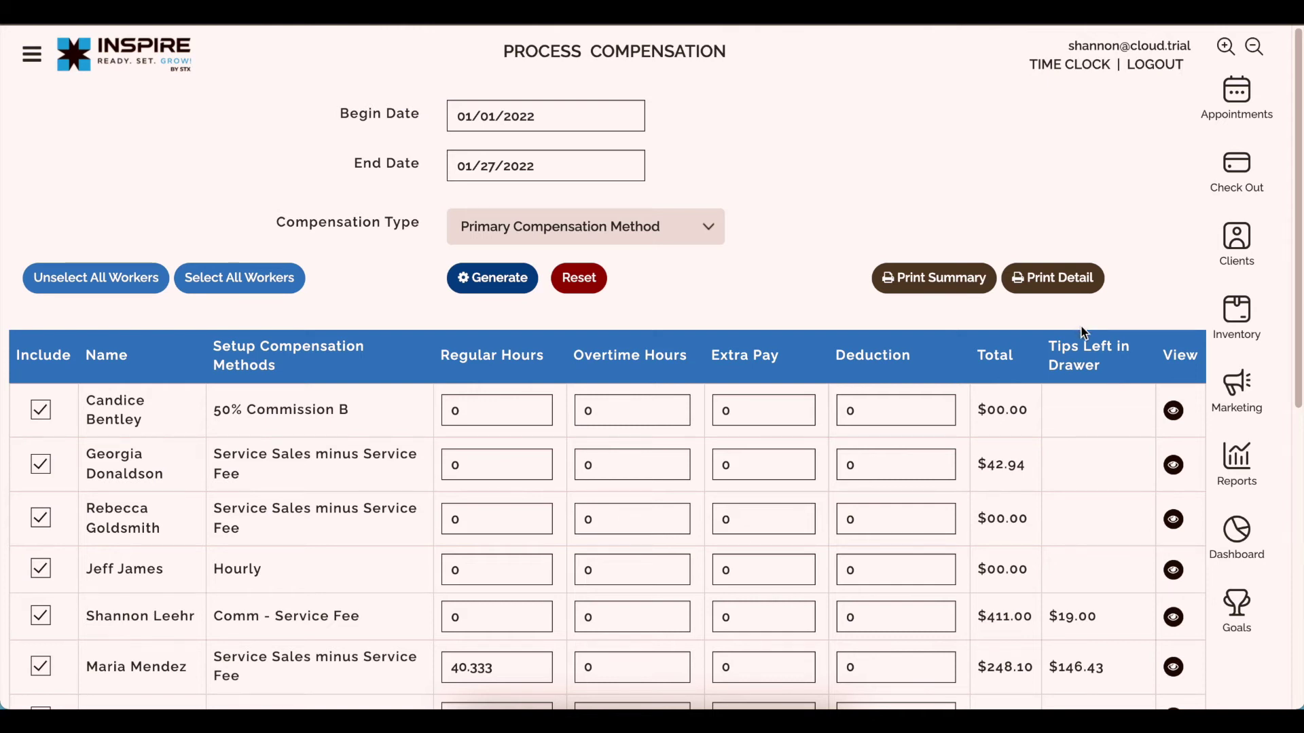
scroll(1106, 411, down, 4)
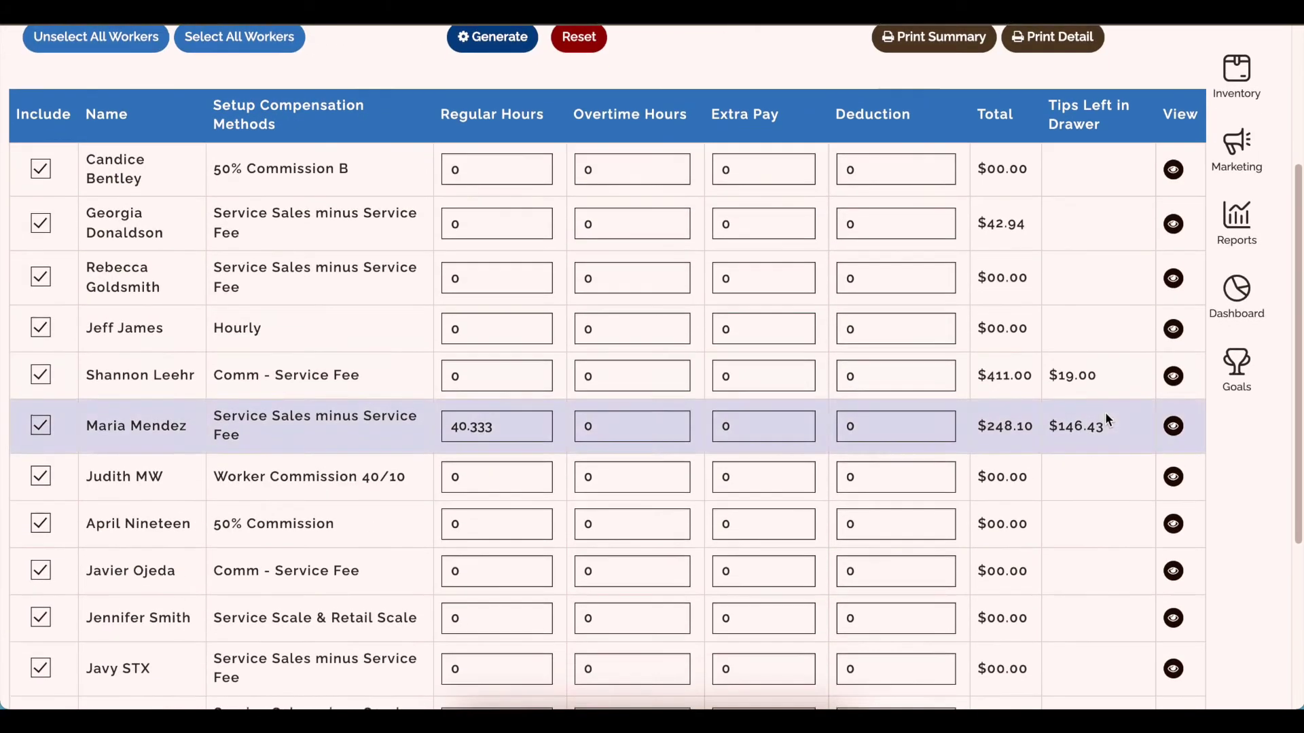
scroll(1105, 411, up, 4)
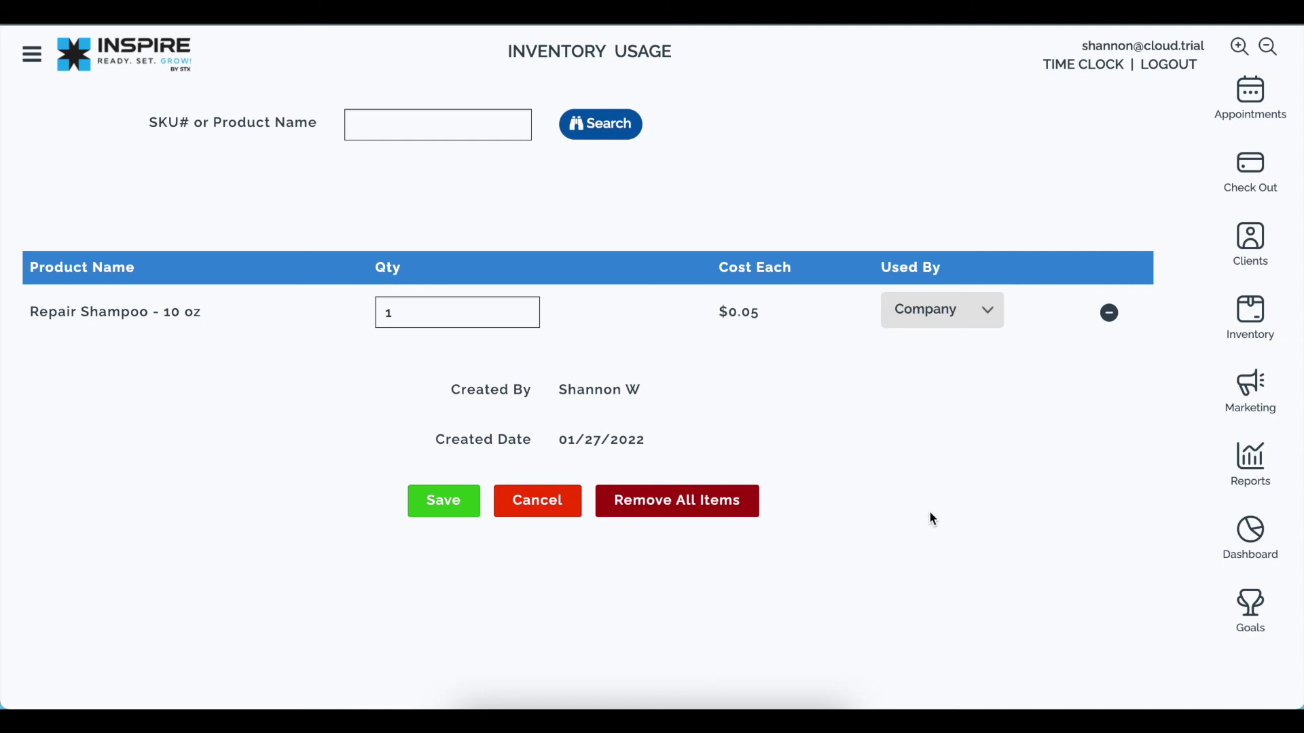
In the older Inspire version, open the Marketing page and look over its promotion, reward, email and report options.
click(1250, 388)
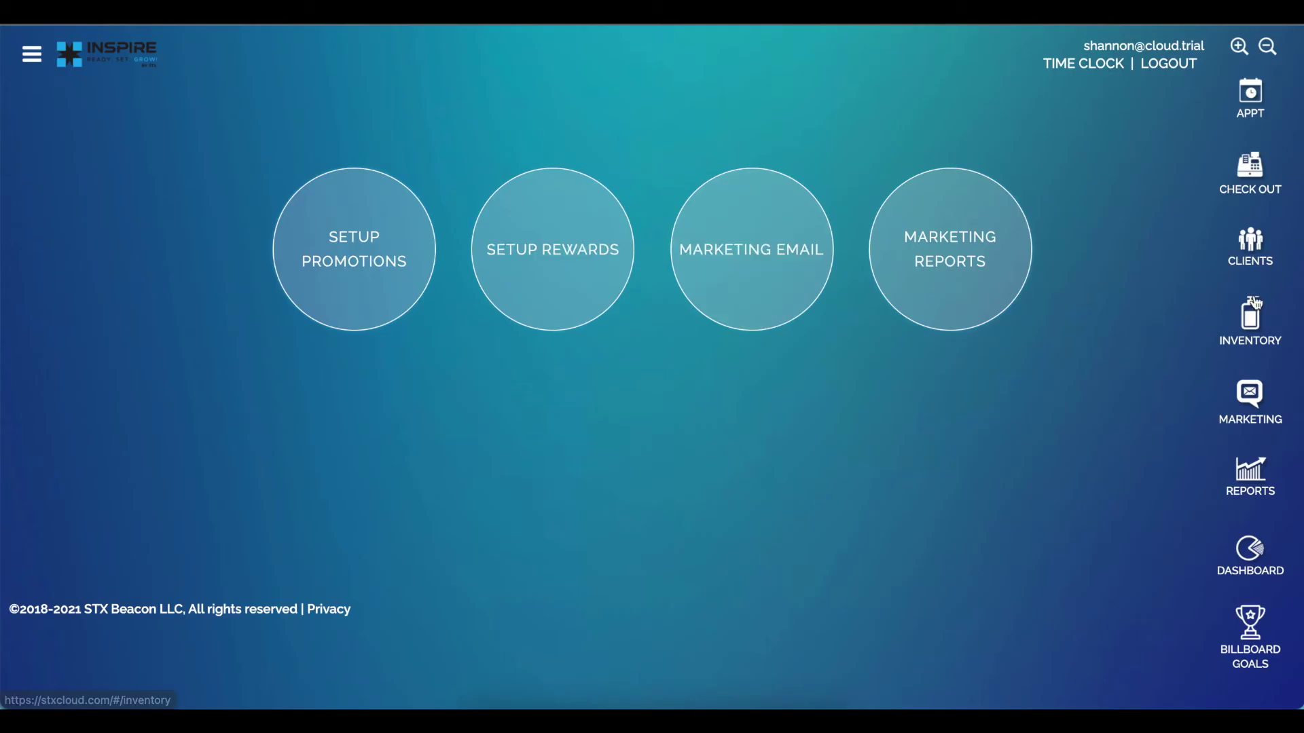
click(1255, 302)
click(1252, 392)
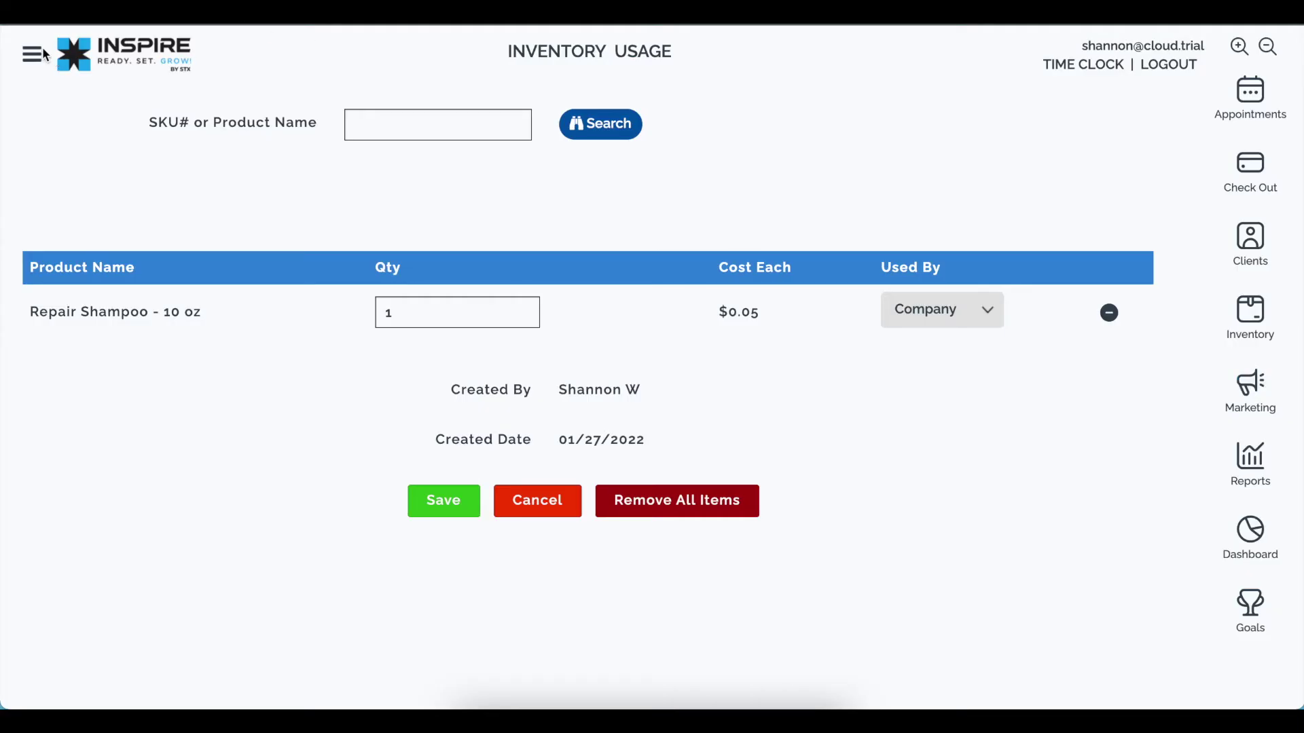
In the new Inspire version, open the Setup page and view its Setup Marketing and Setup Service sections.
click(31, 56)
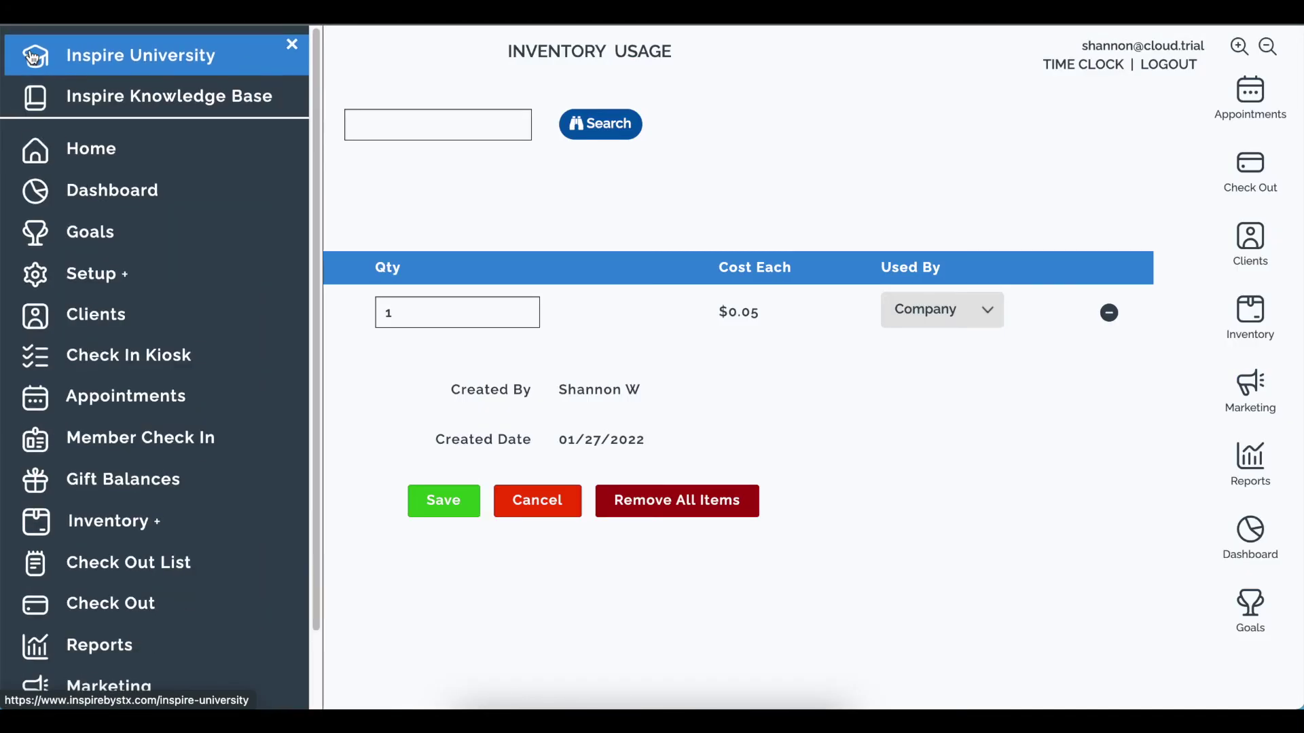
click(103, 284)
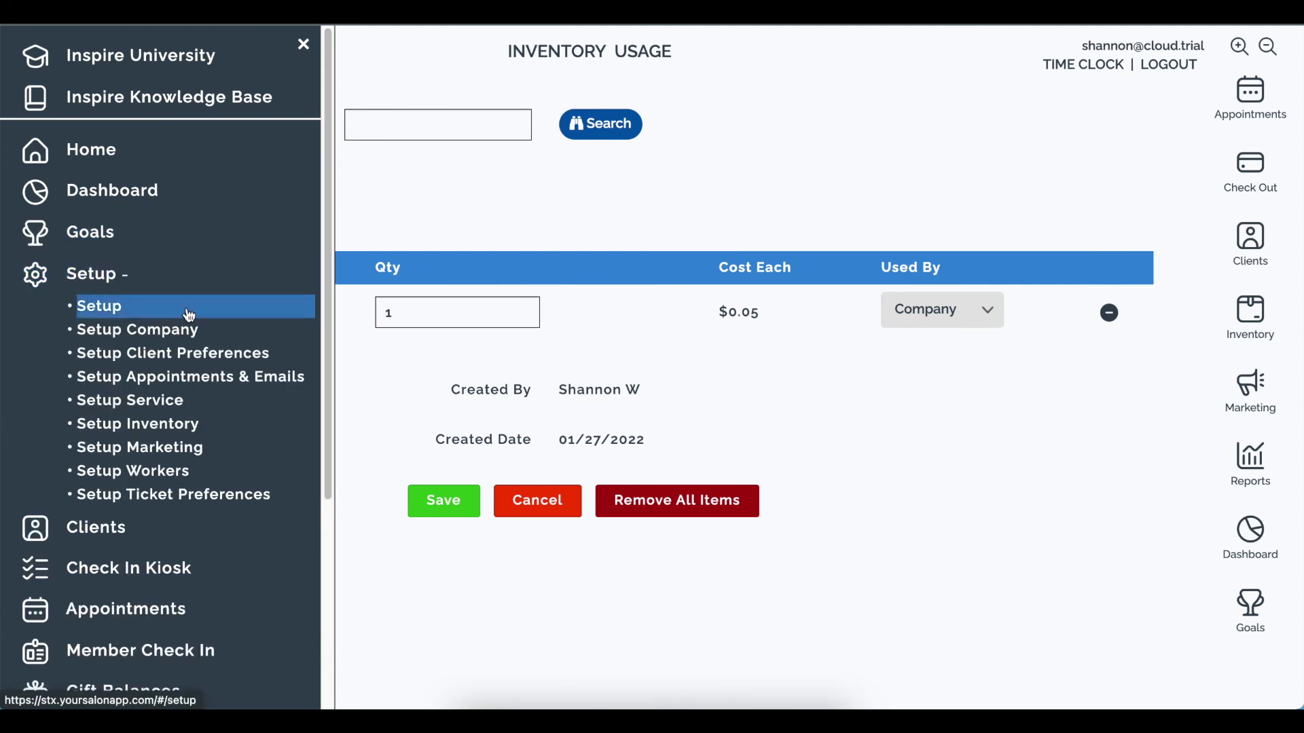
click(113, 307)
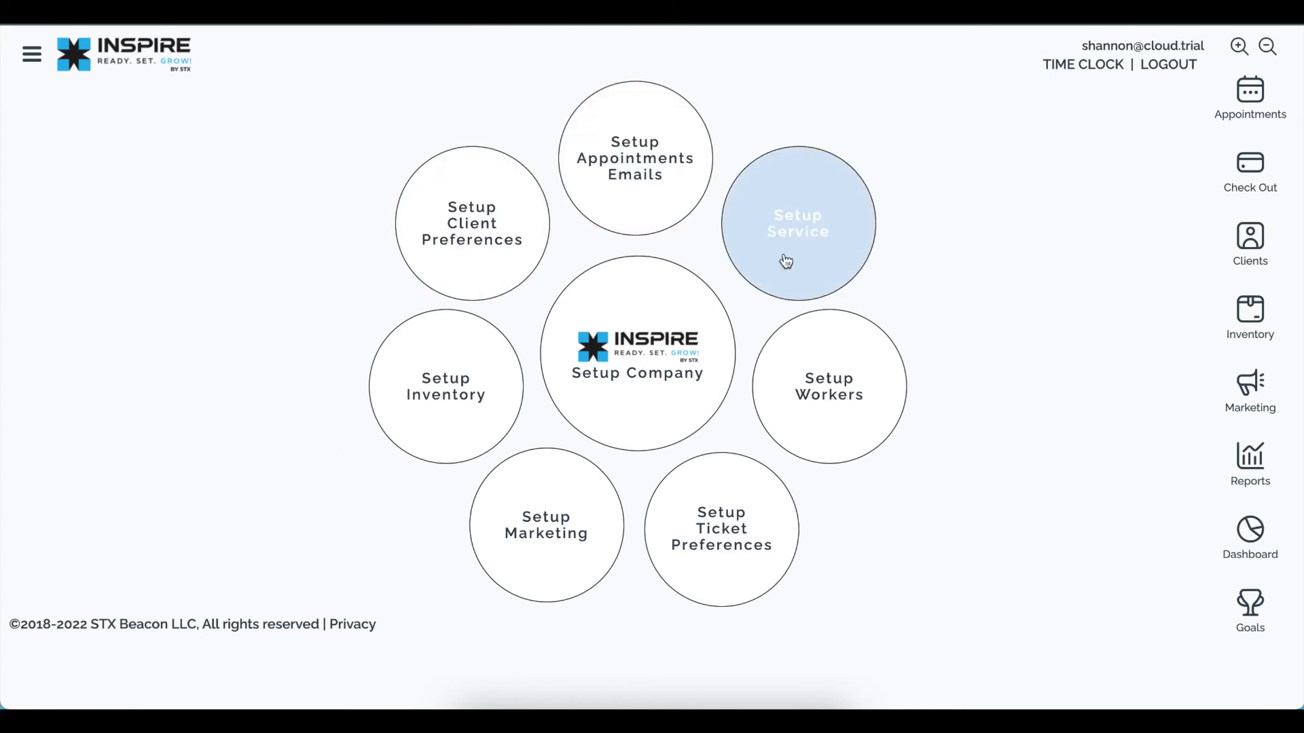
click(528, 567)
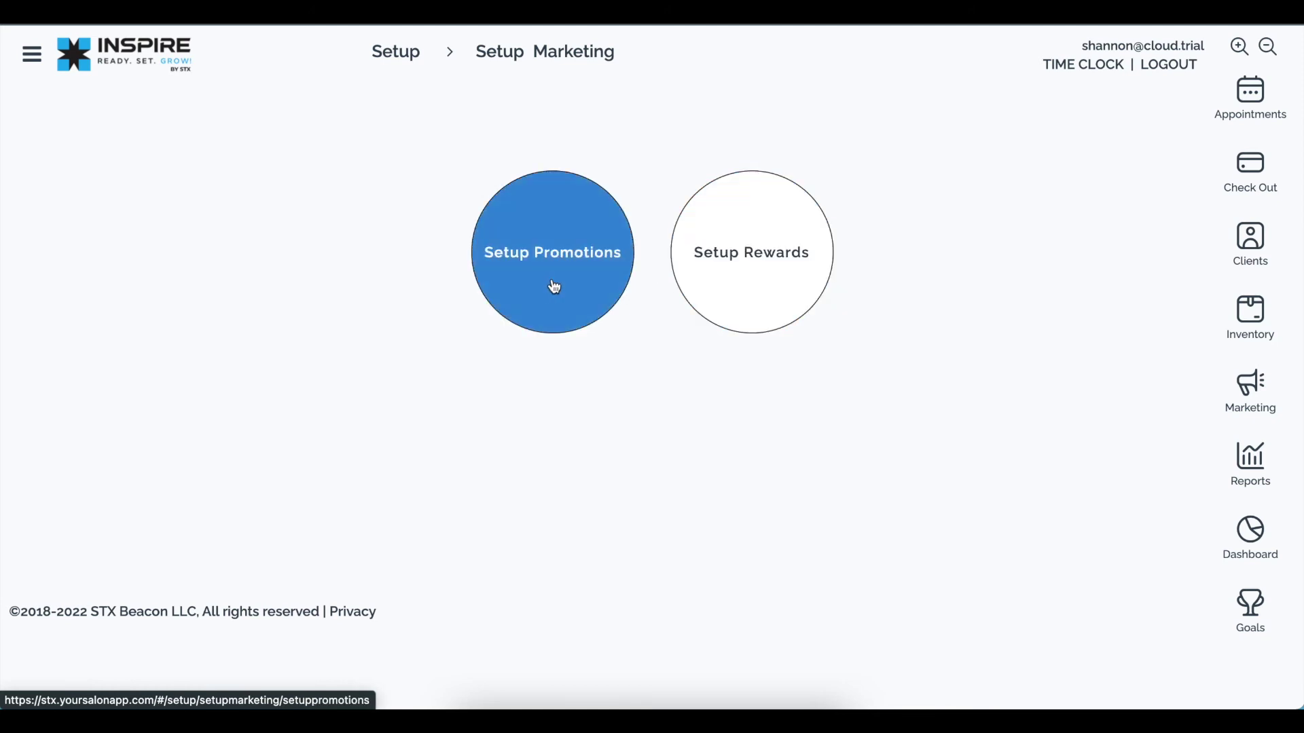
click(391, 57)
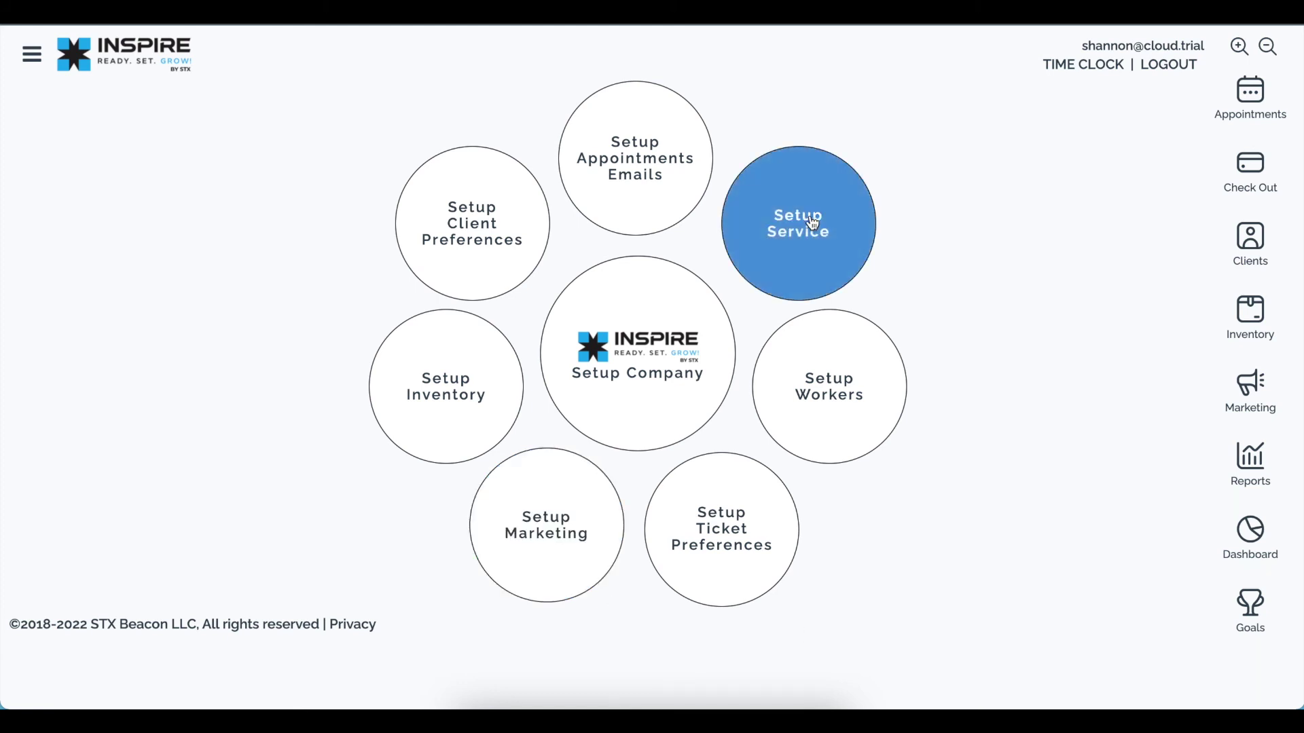
click(805, 260)
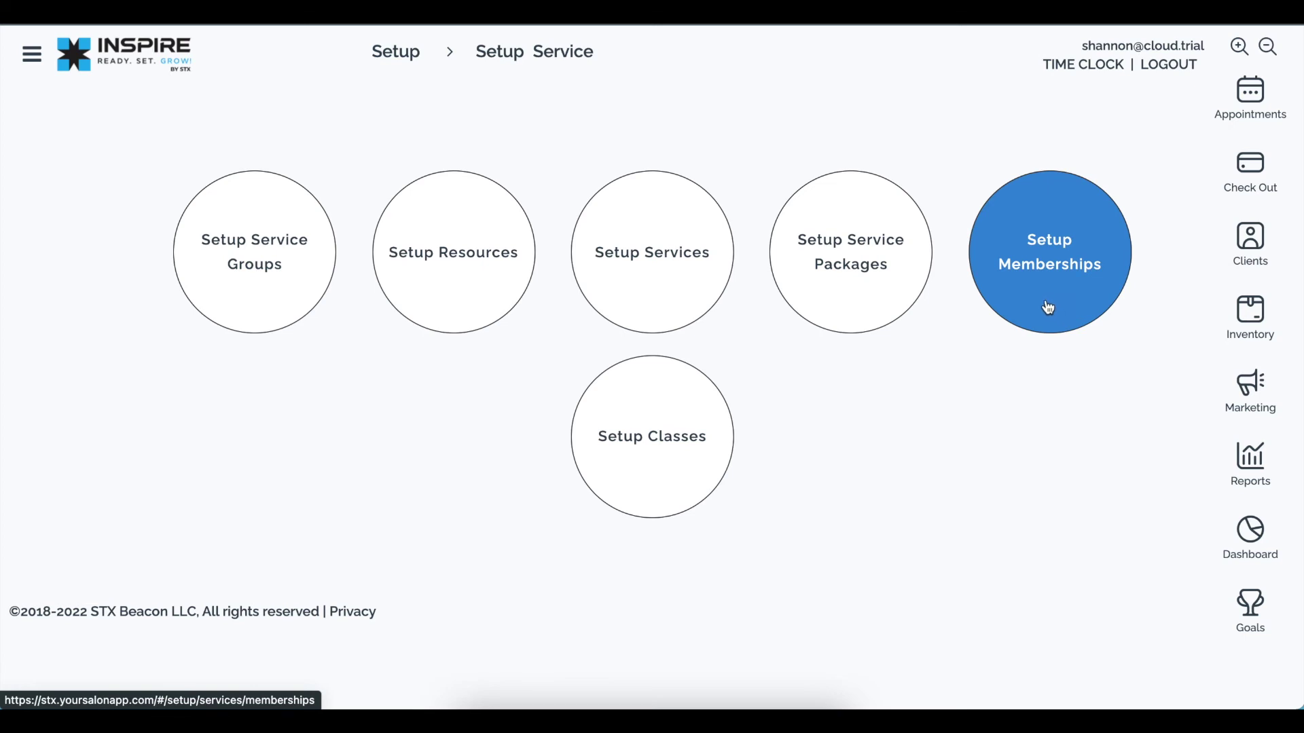
Go to Setup Payments Types under Setup Company and open the Check payment type's details.
click(394, 60)
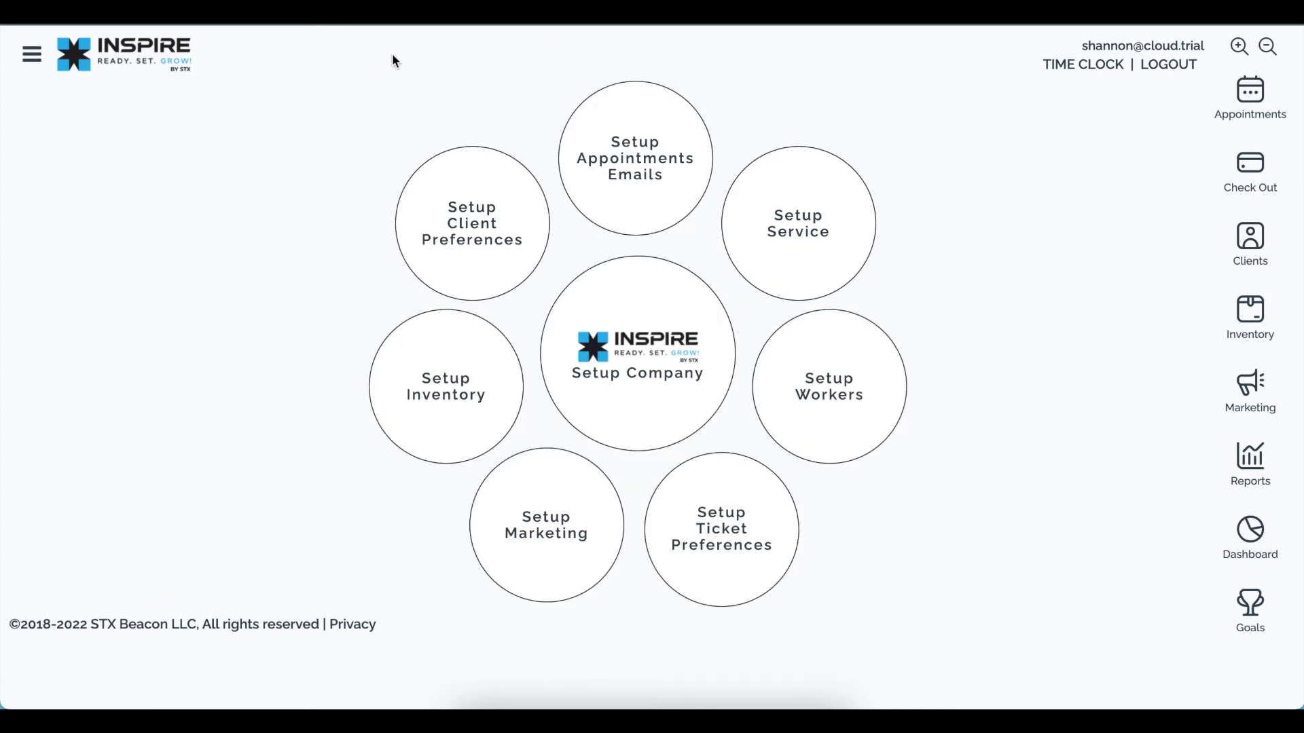
click(662, 374)
click(815, 262)
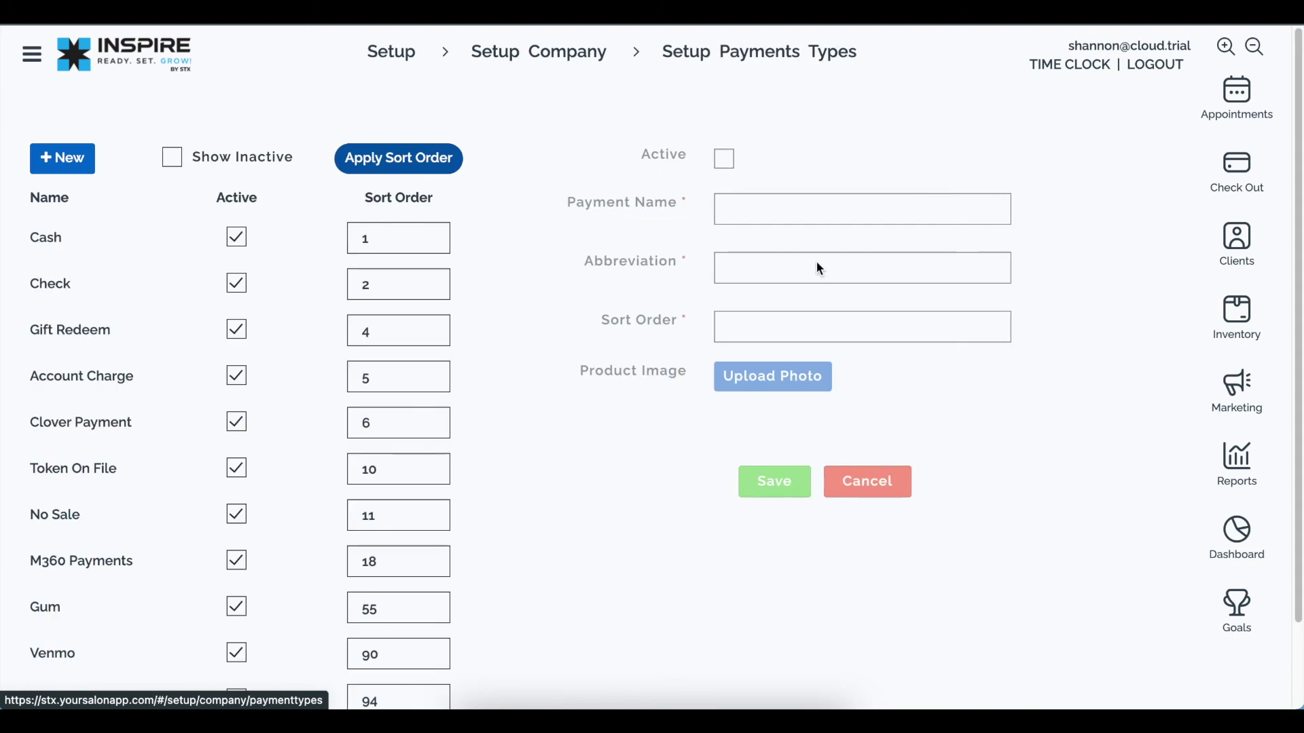
click(41, 285)
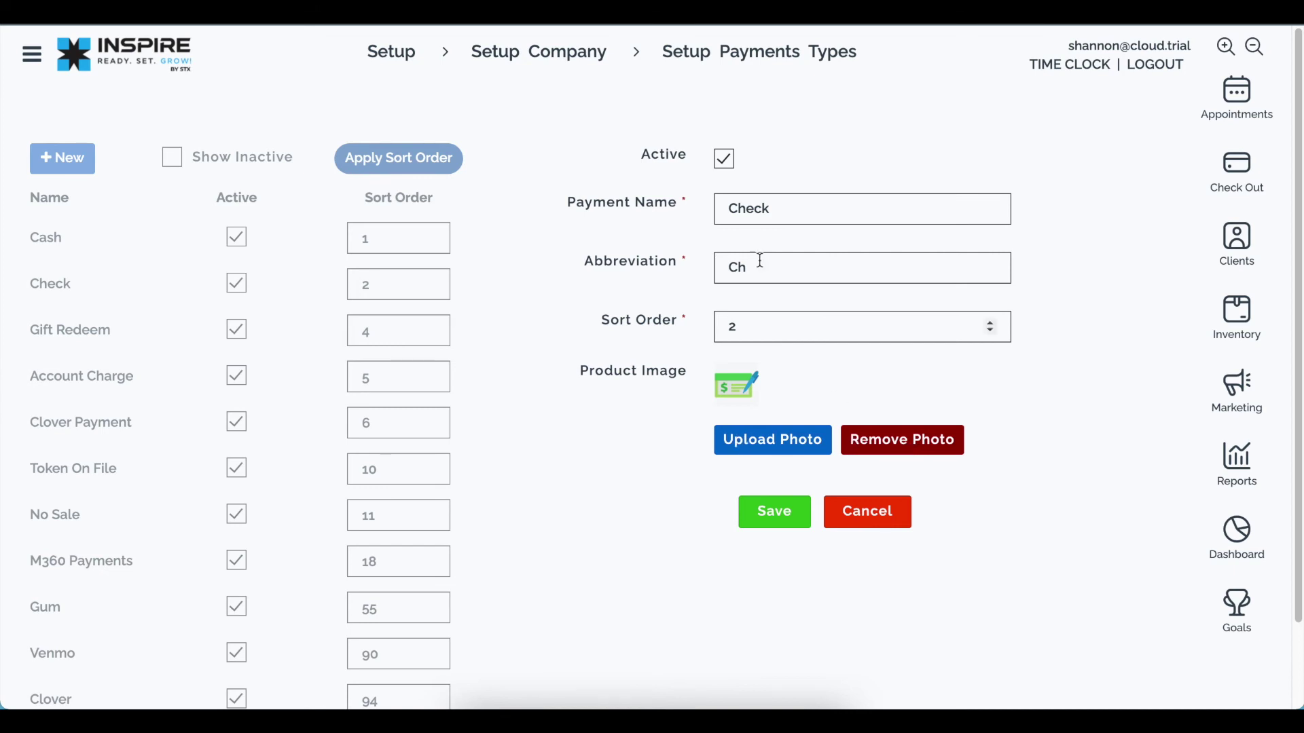
Go to Setup Products under Setup Inventory and review the Lavender Soap product's details.
click(402, 54)
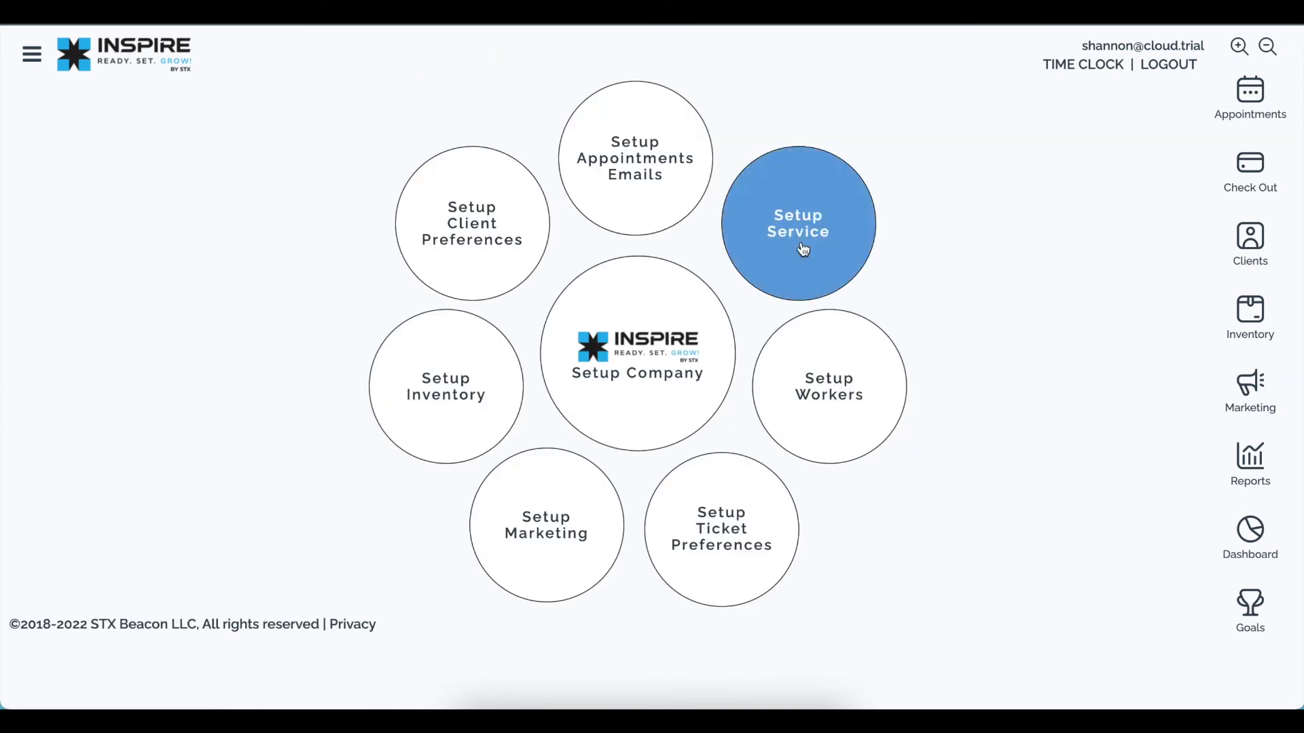
click(474, 370)
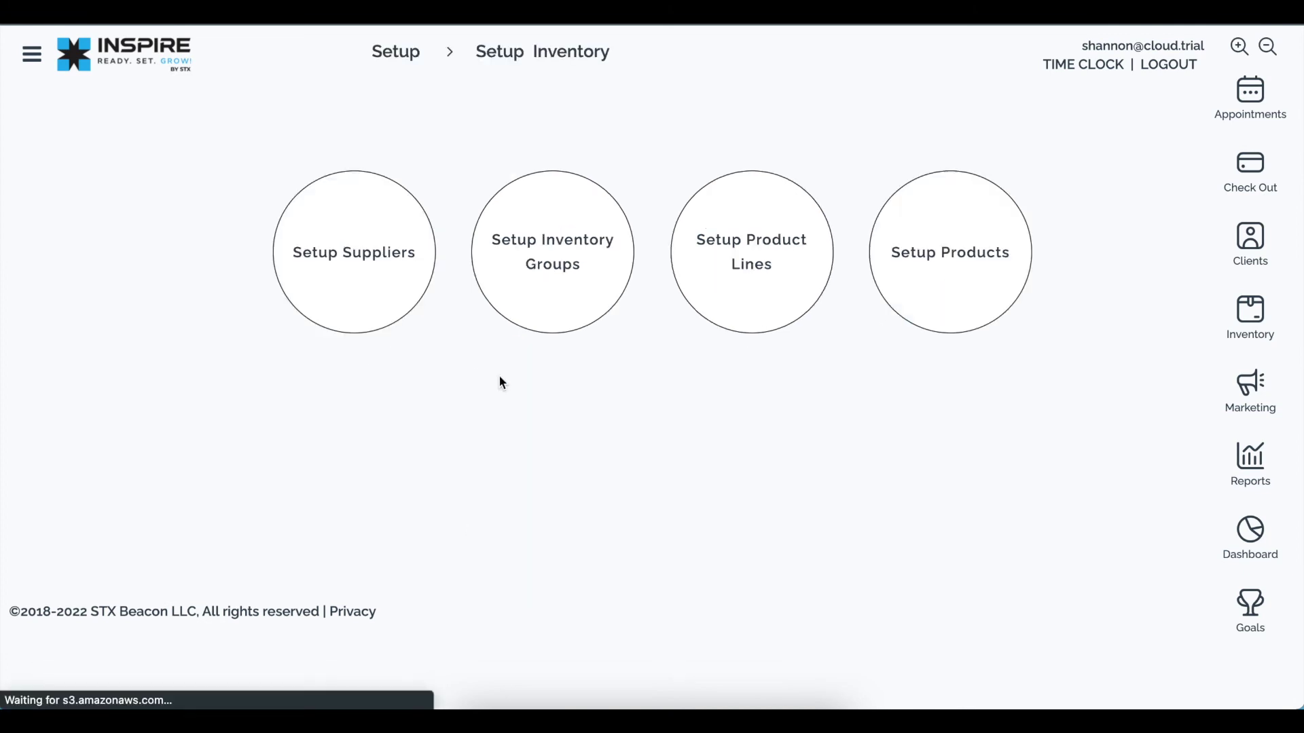
click(950, 275)
click(275, 319)
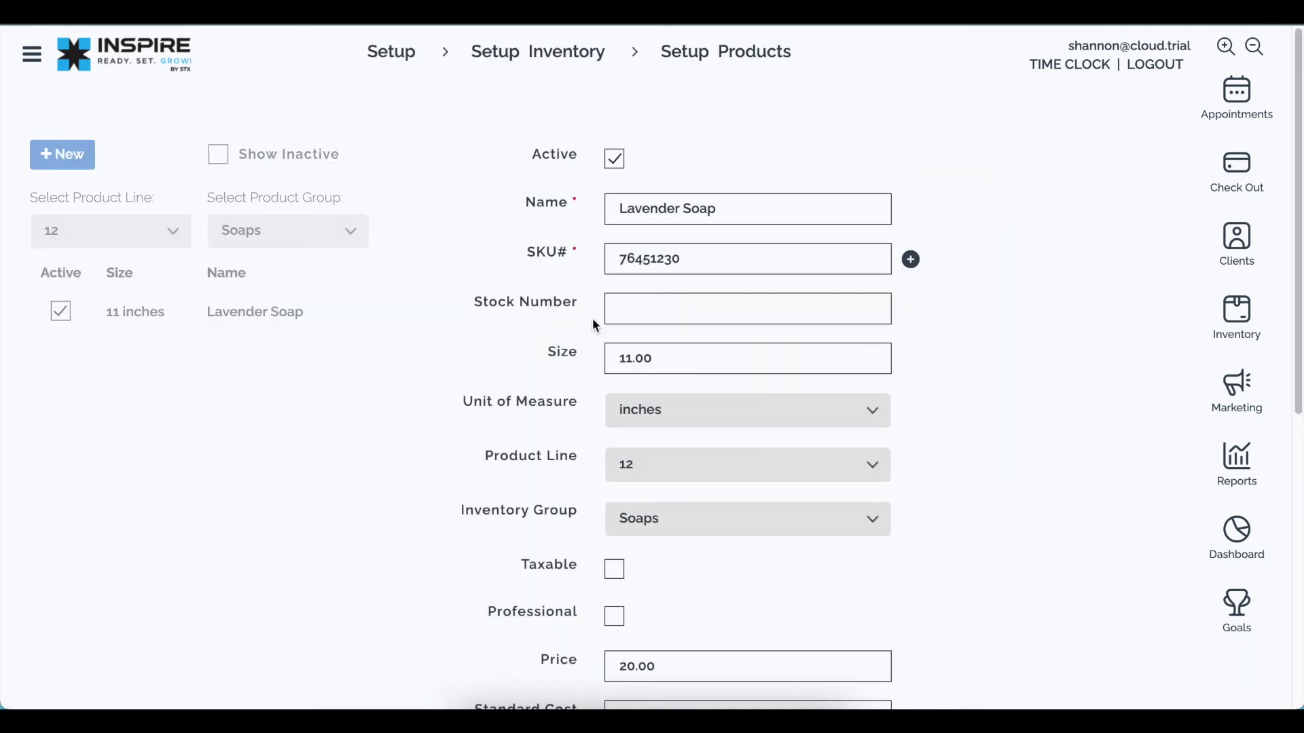
scroll(710, 339, down, 8)
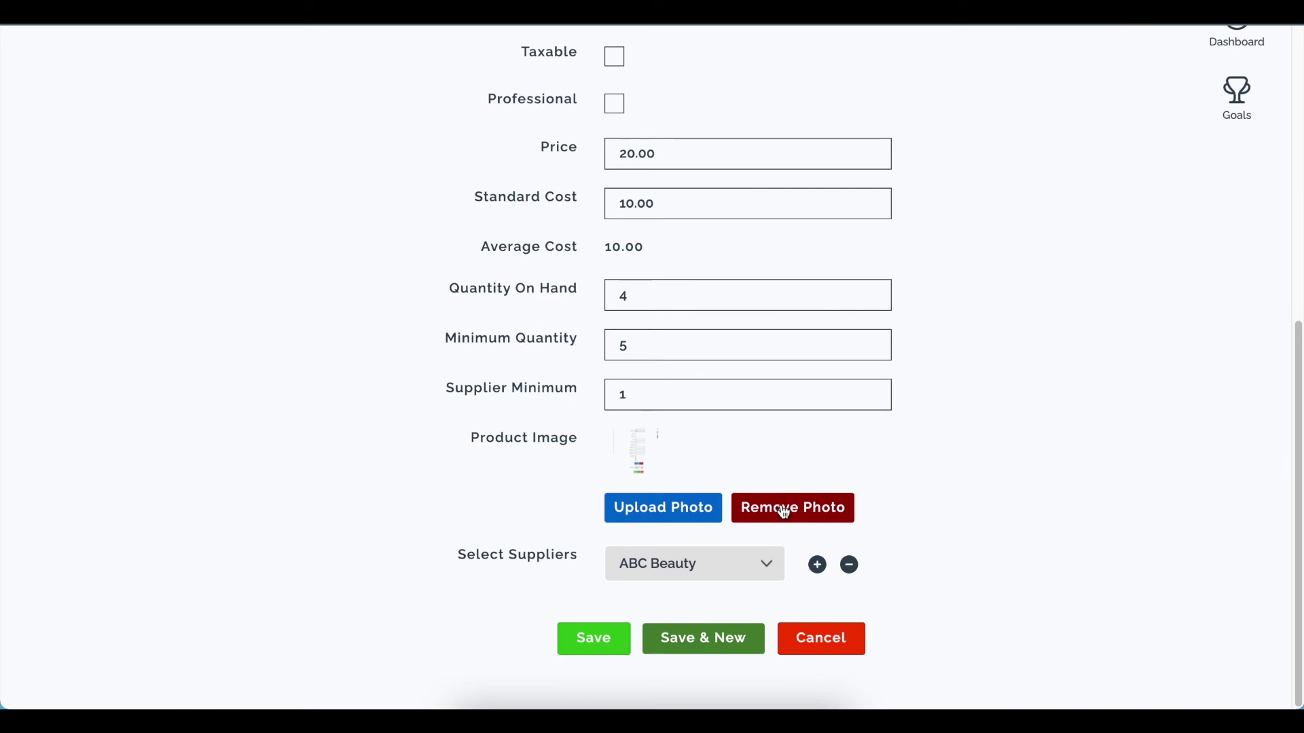
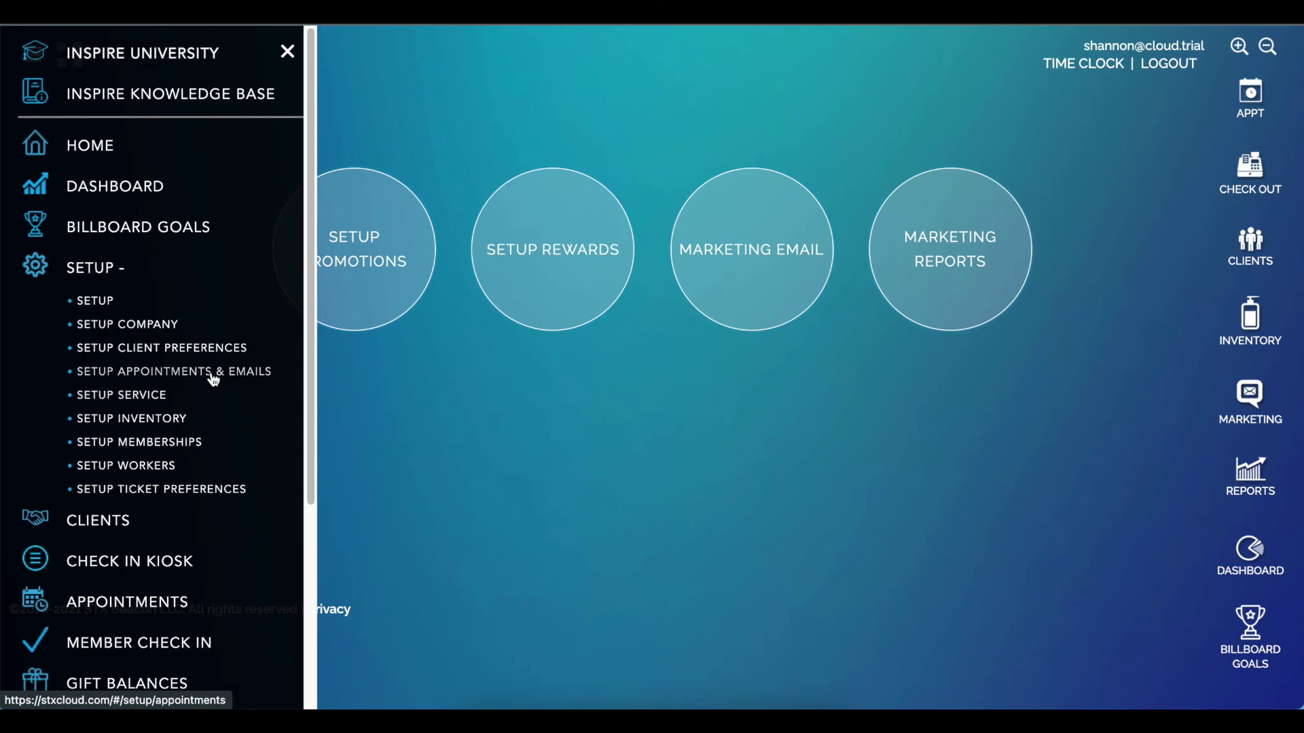
In the older Inspire version, examine the booking settings and status colors in Setup Appointments & Emails.
scroll(965, 258, down, 3)
scroll(960, 258, up, 3)
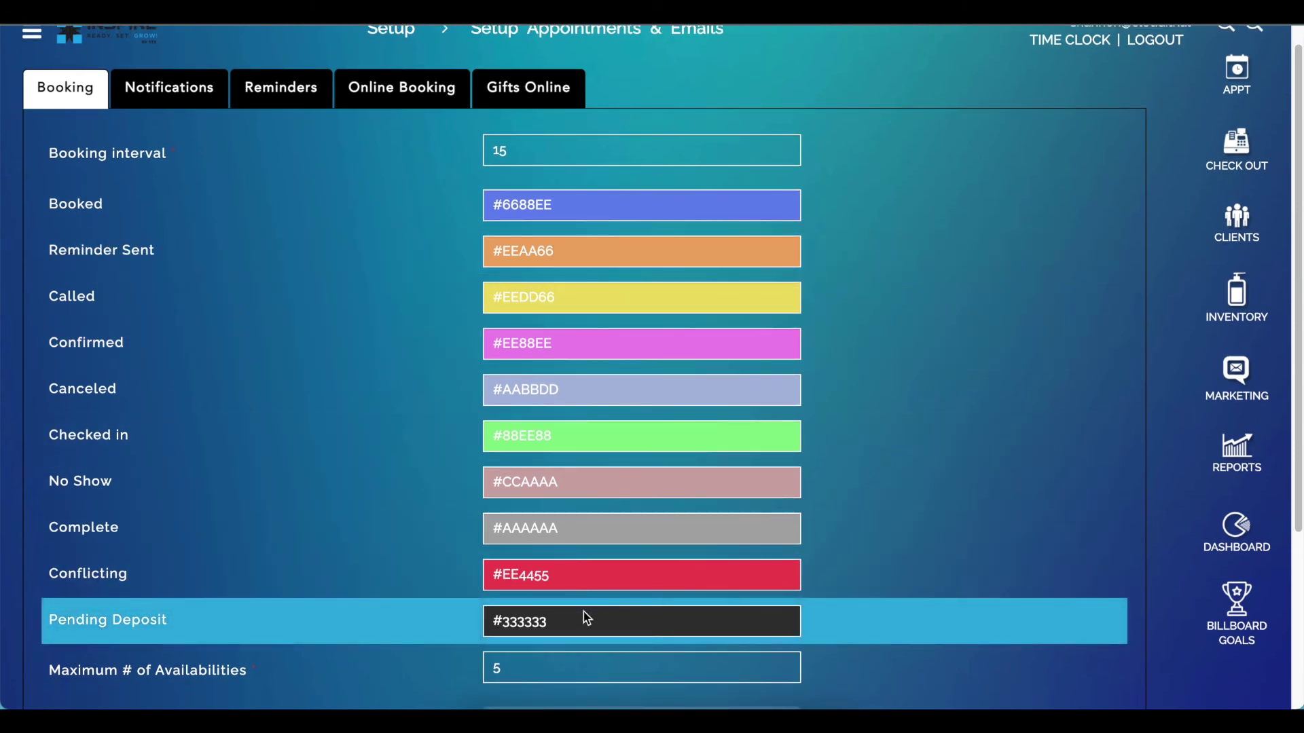
scroll(589, 601, down, 3)
scroll(582, 275, down, 2)
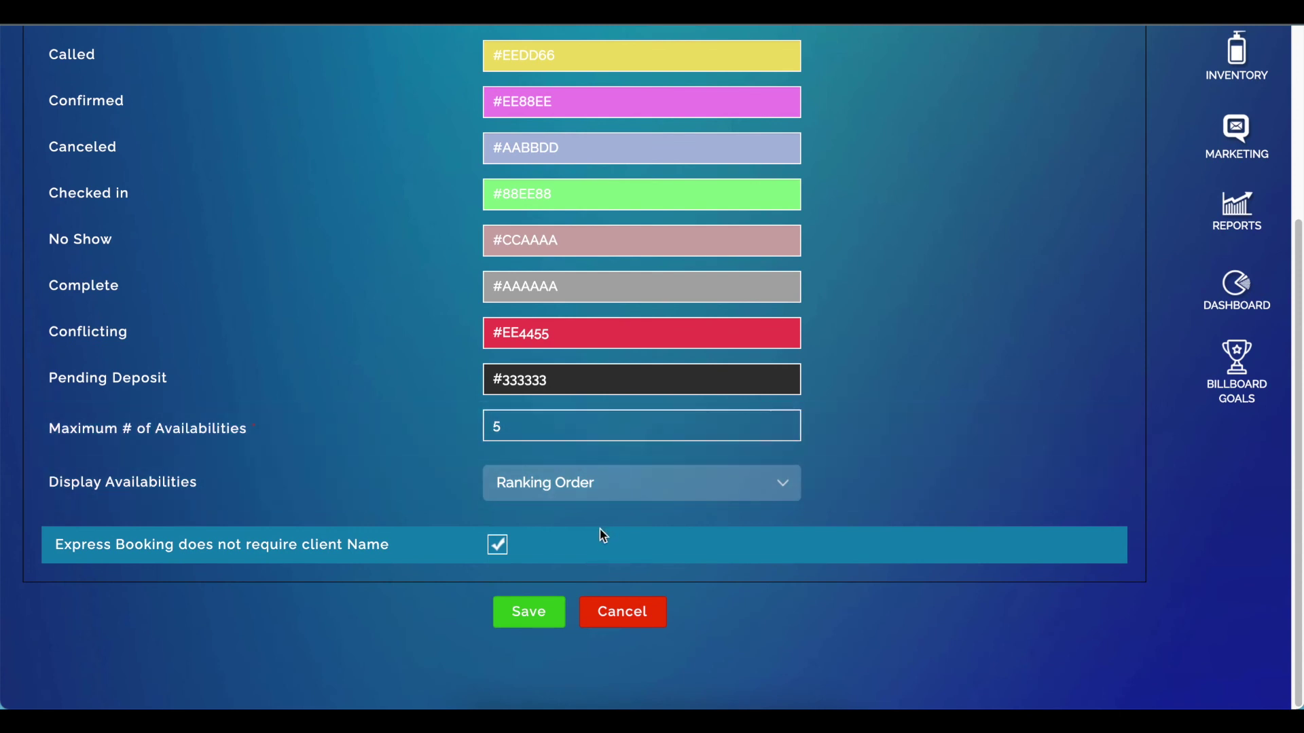
scroll(602, 530, up, 5)
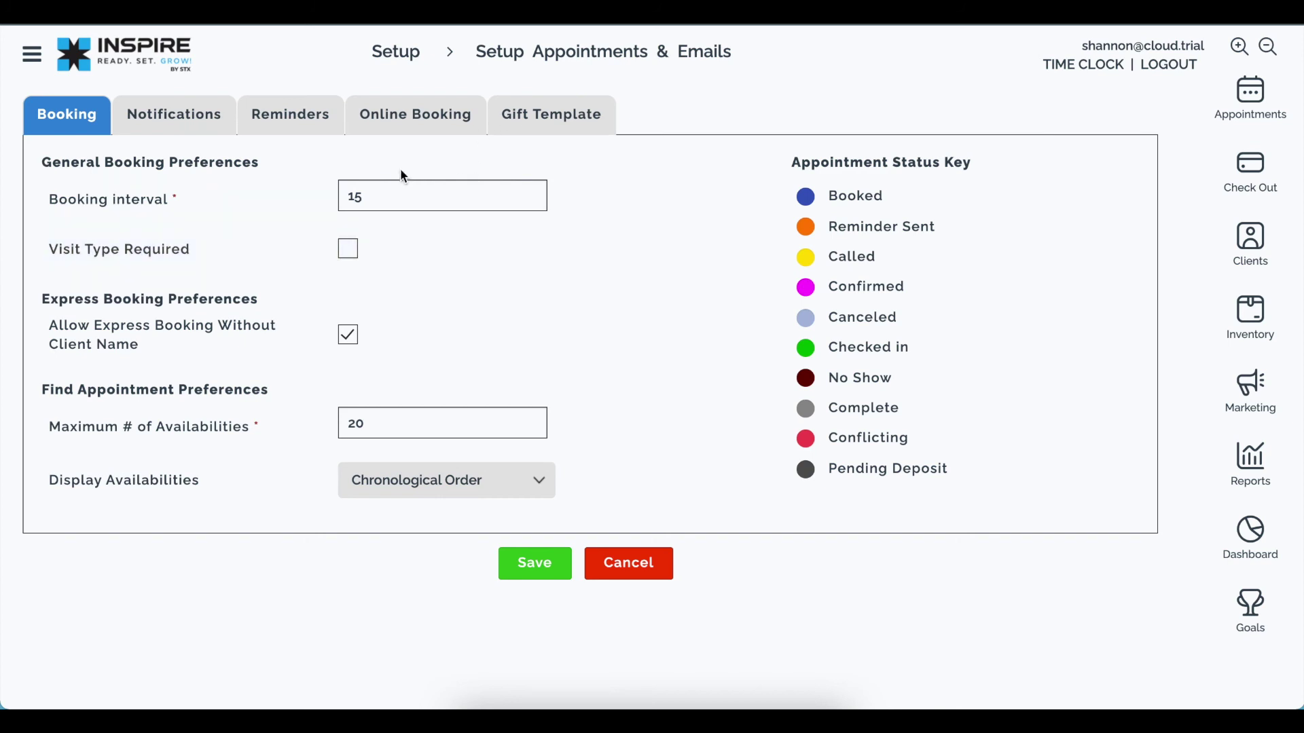
View the Notifications and Reminders settings in the new version, and open the Reminders settings in the older Inspire version.
click(203, 134)
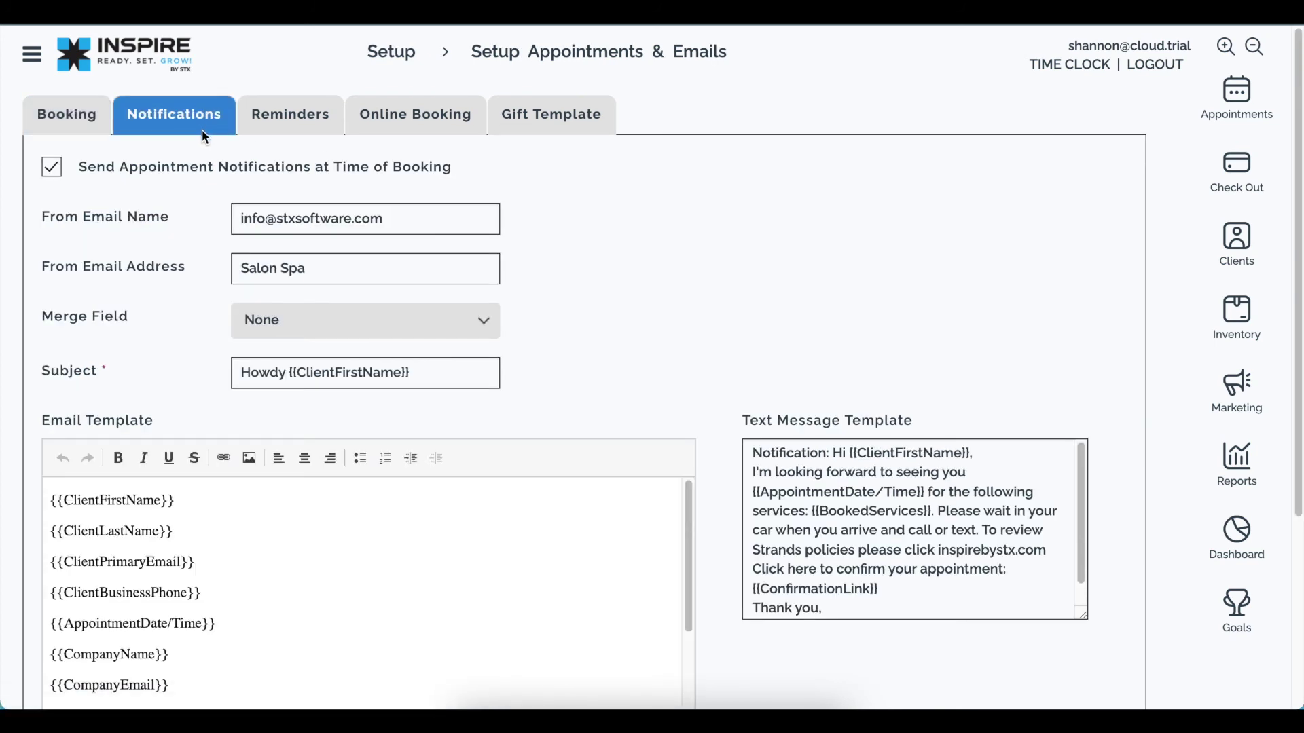
click(313, 118)
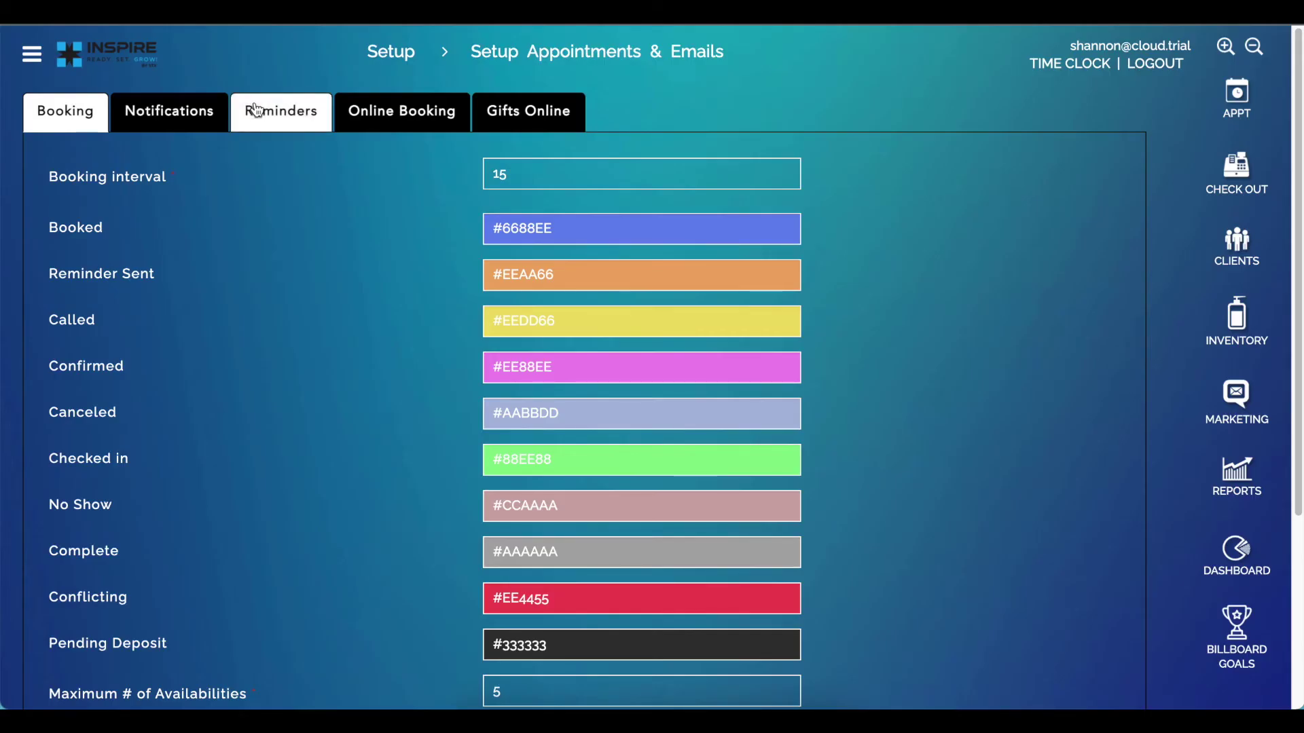
click(281, 112)
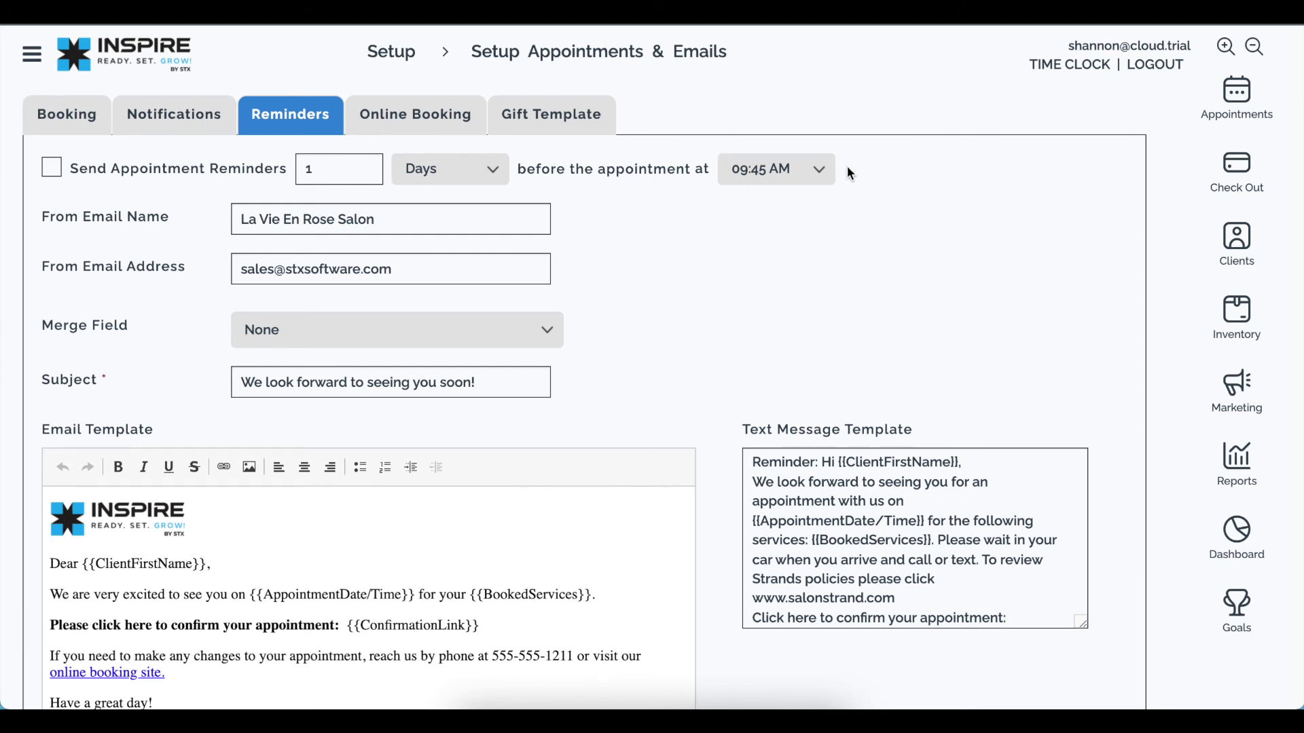
In the new Inspire version, switch the appointment reminder unit to Hours and back to Days.
click(419, 173)
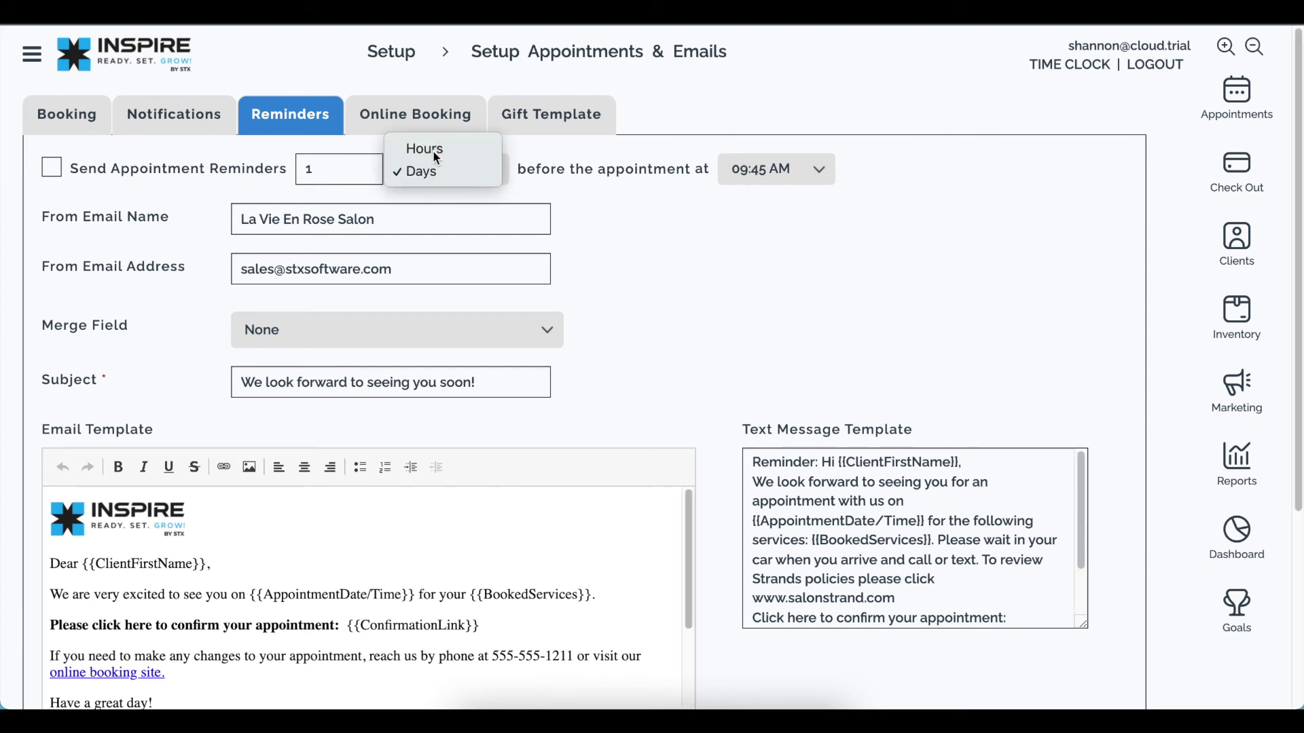
click(433, 146)
click(413, 168)
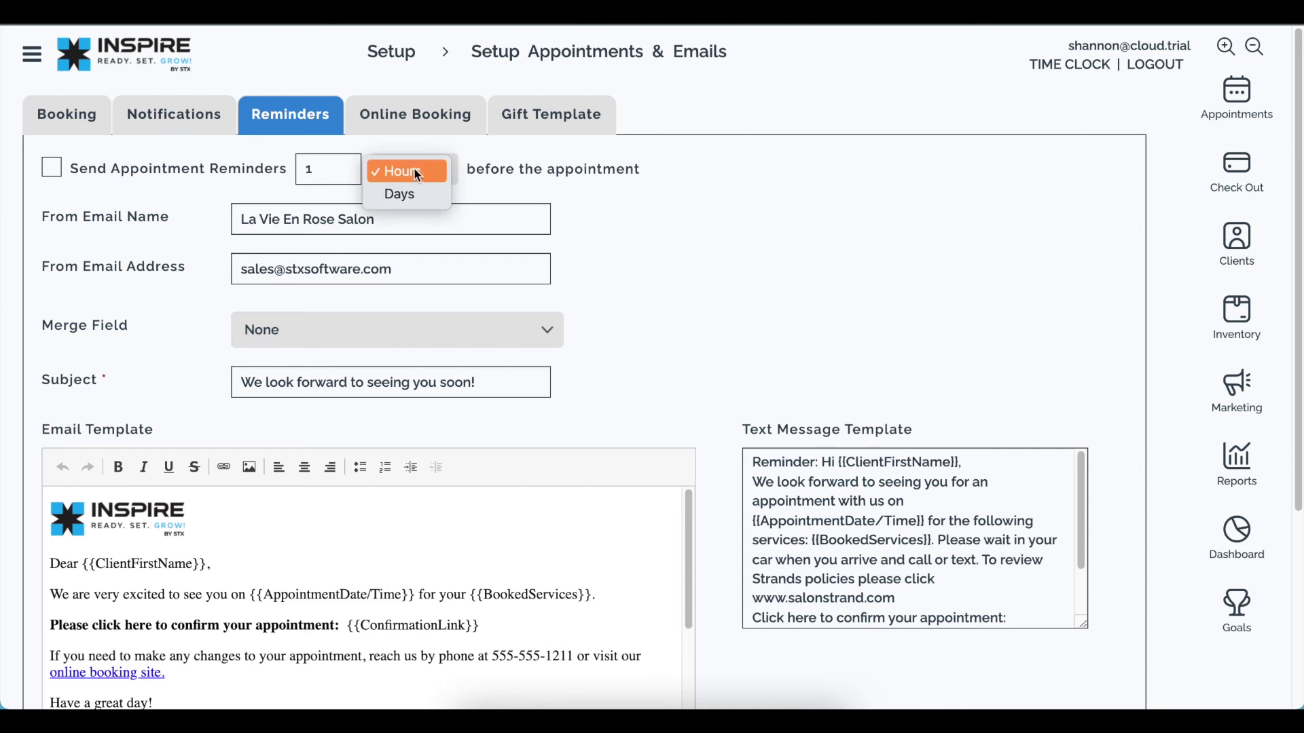
click(412, 189)
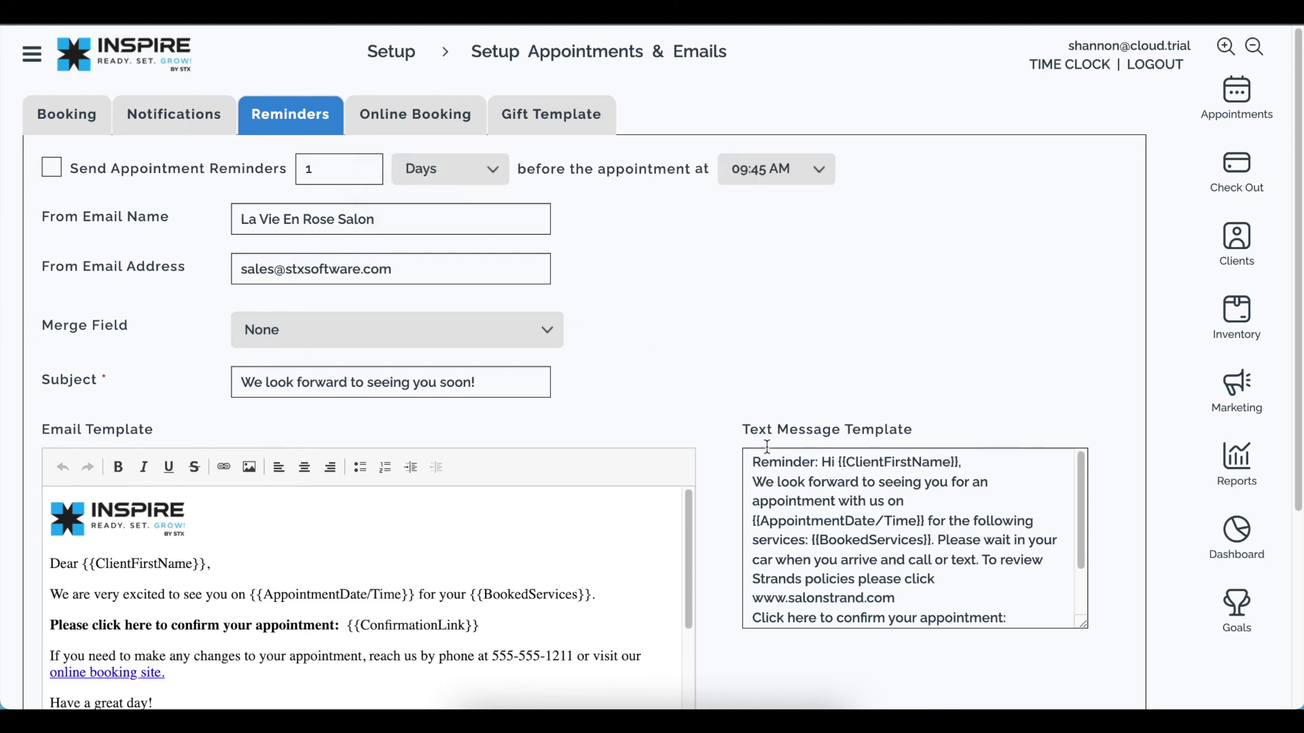
Review the appointment reminder email and text message templates in the new Inspire version and in the older version.
scroll(153, 475, down, 5)
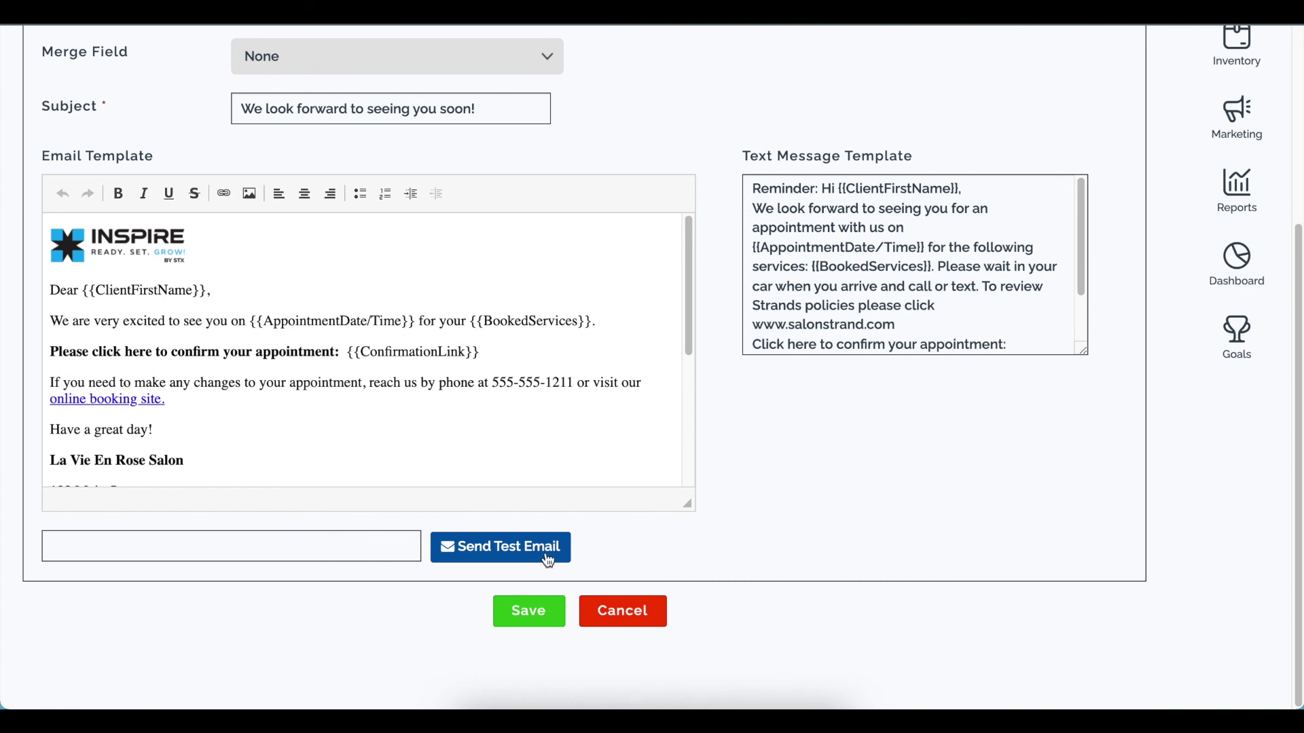
scroll(529, 530, up, 1)
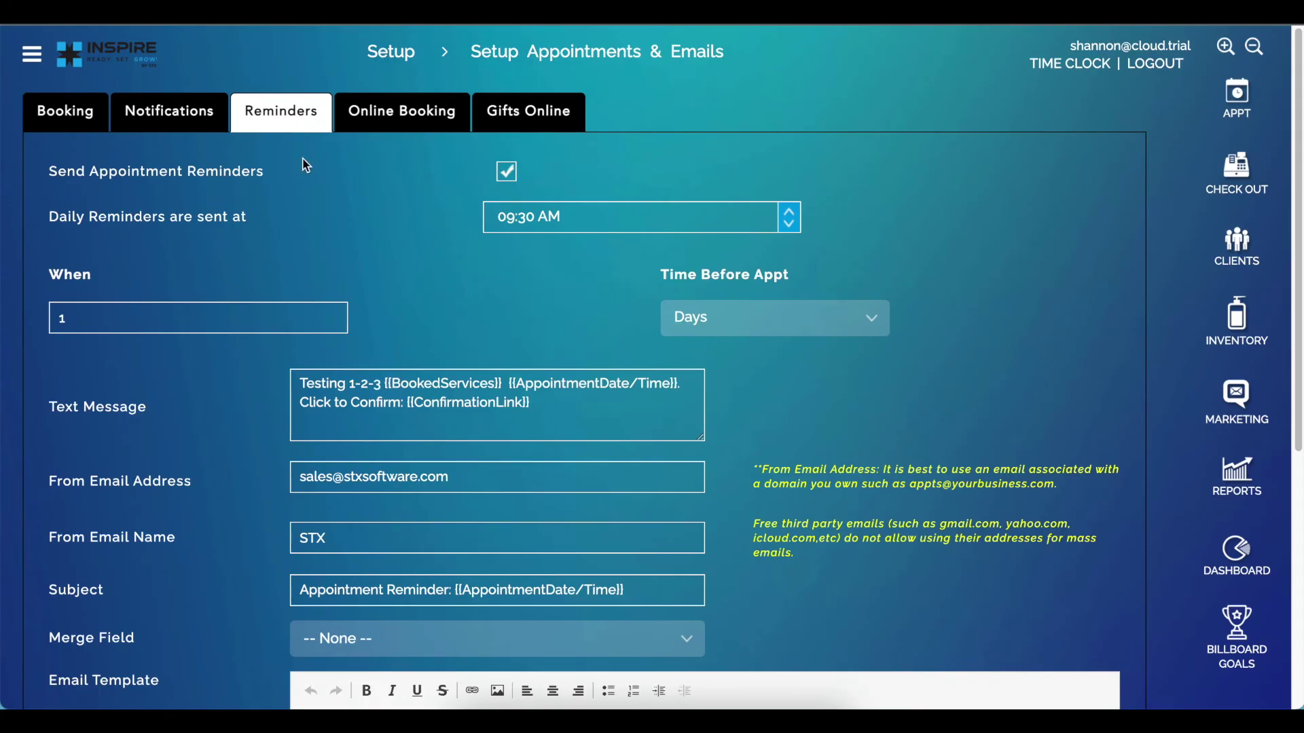
scroll(727, 402, down, 5)
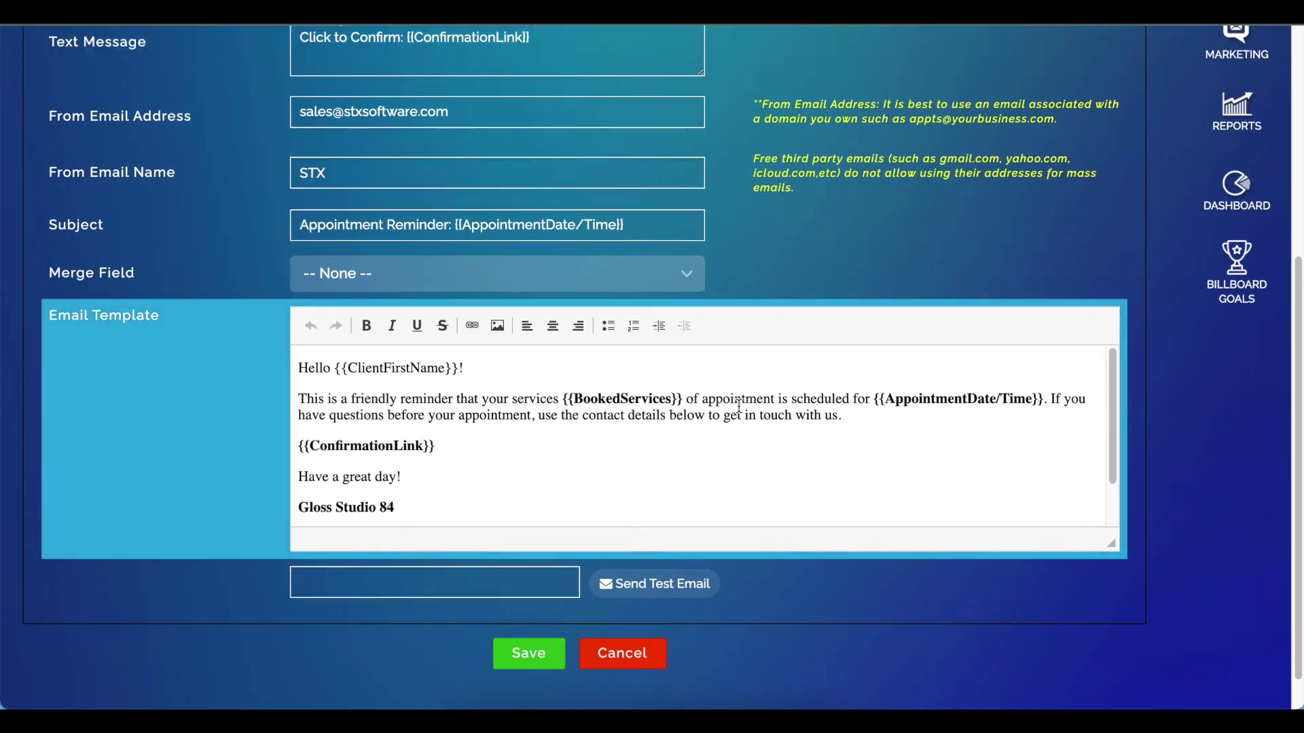
scroll(645, 250, up, 5)
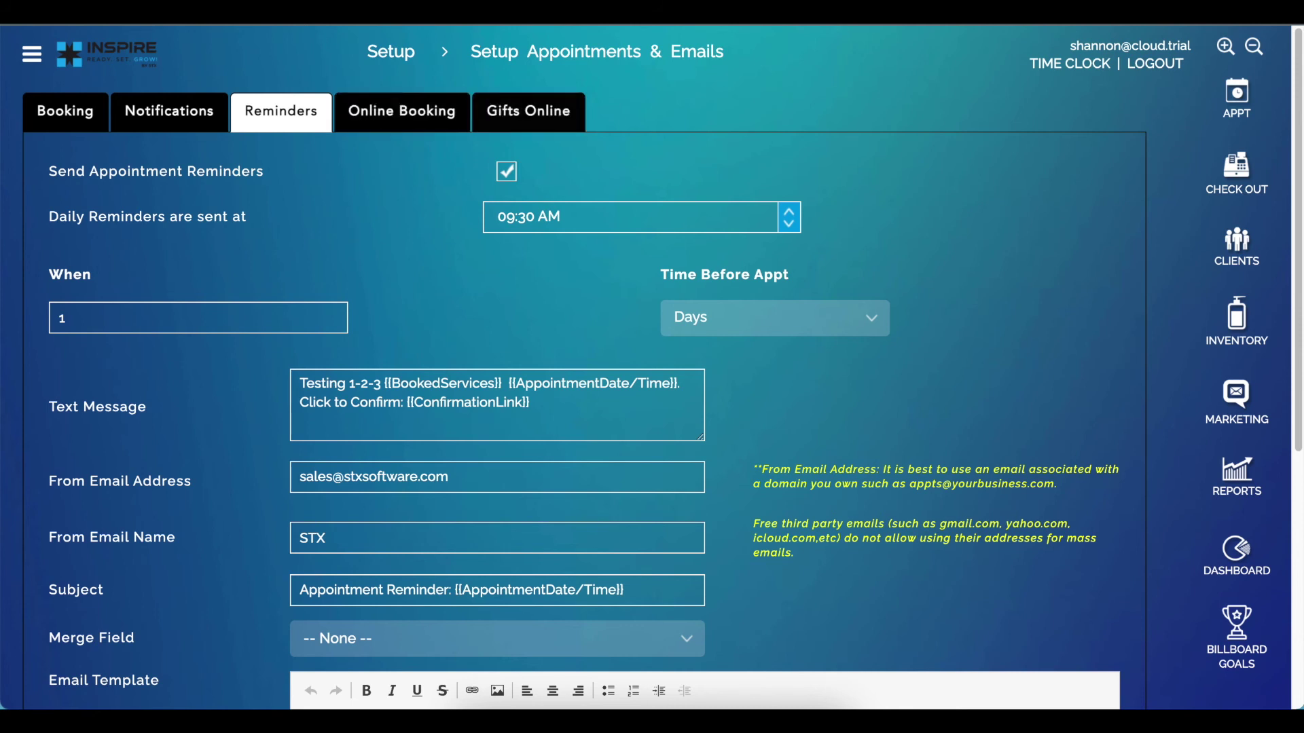
Open the Gifts Online settings in the older version and examine the Gift Template and its merge fields in the new version.
click(522, 114)
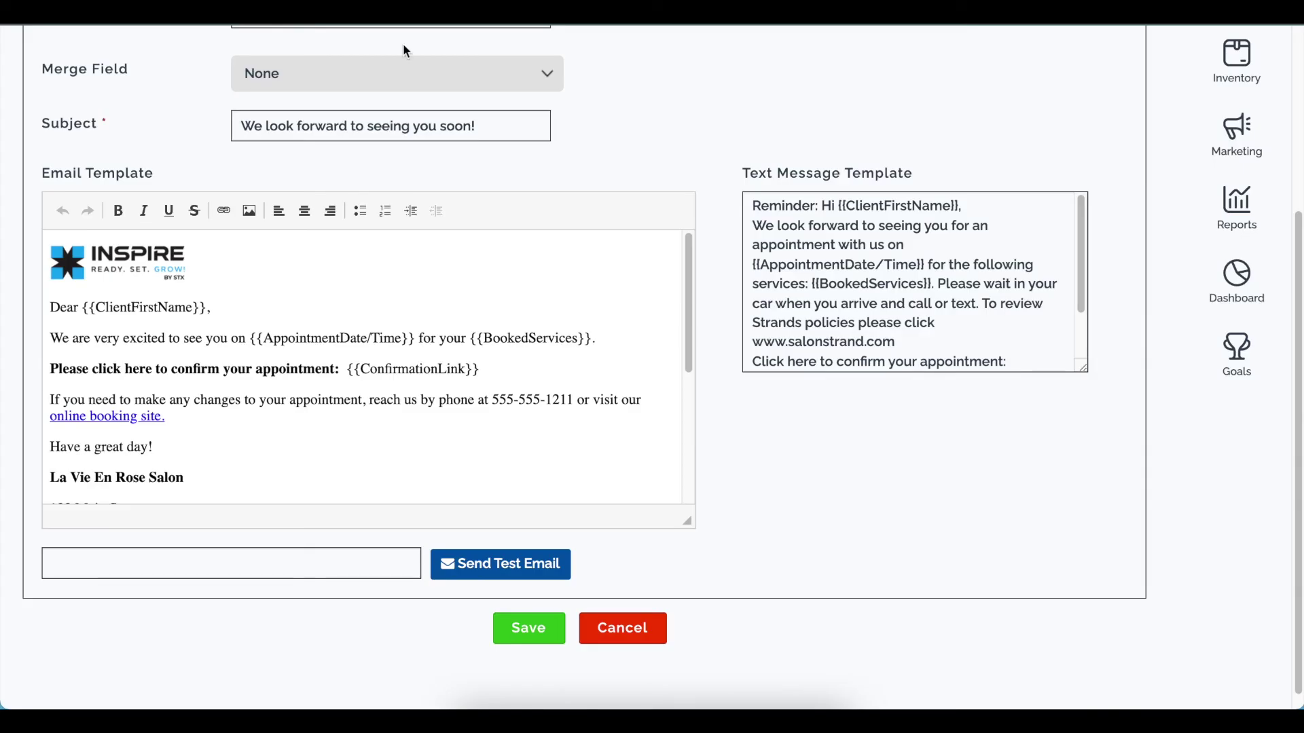
click(556, 117)
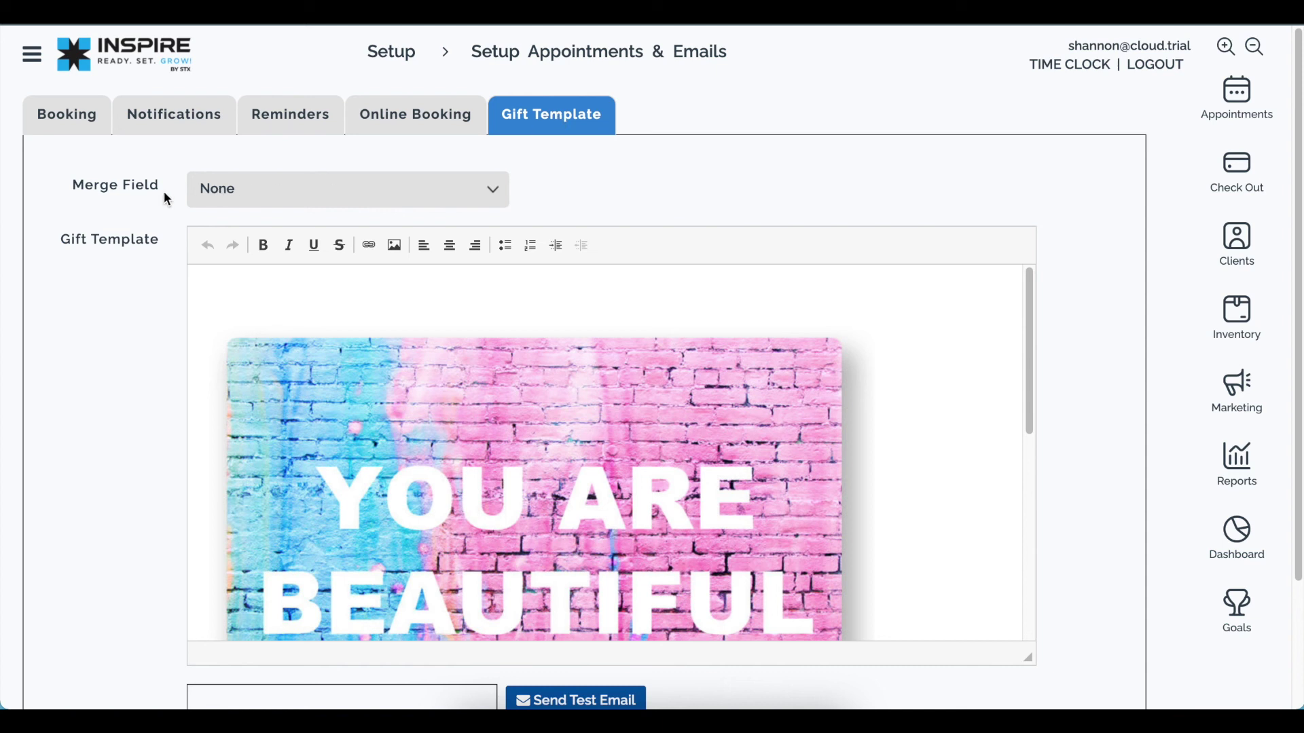
scroll(169, 273, down, 1)
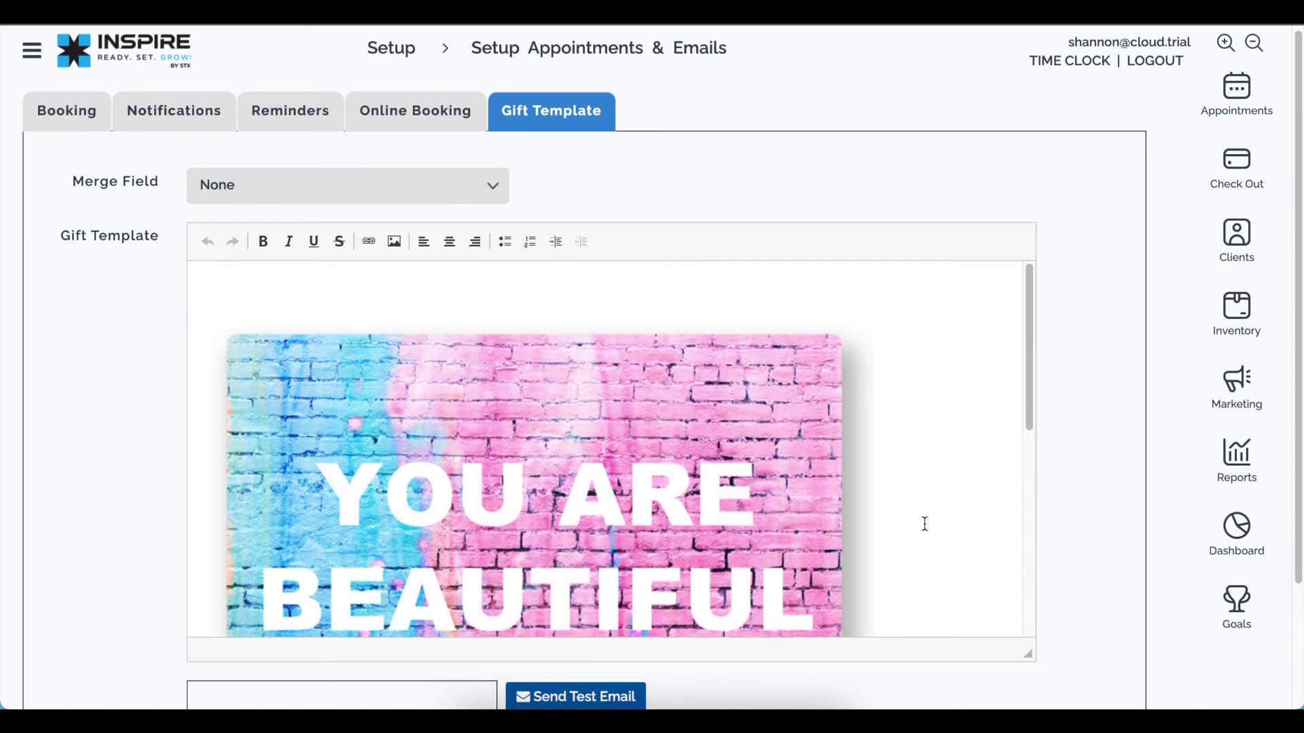
scroll(924, 526, down, 5)
scroll(920, 520, down, 2)
scroll(846, 466, up, 1)
scroll(805, 414, down, 1)
scroll(801, 407, down, 1)
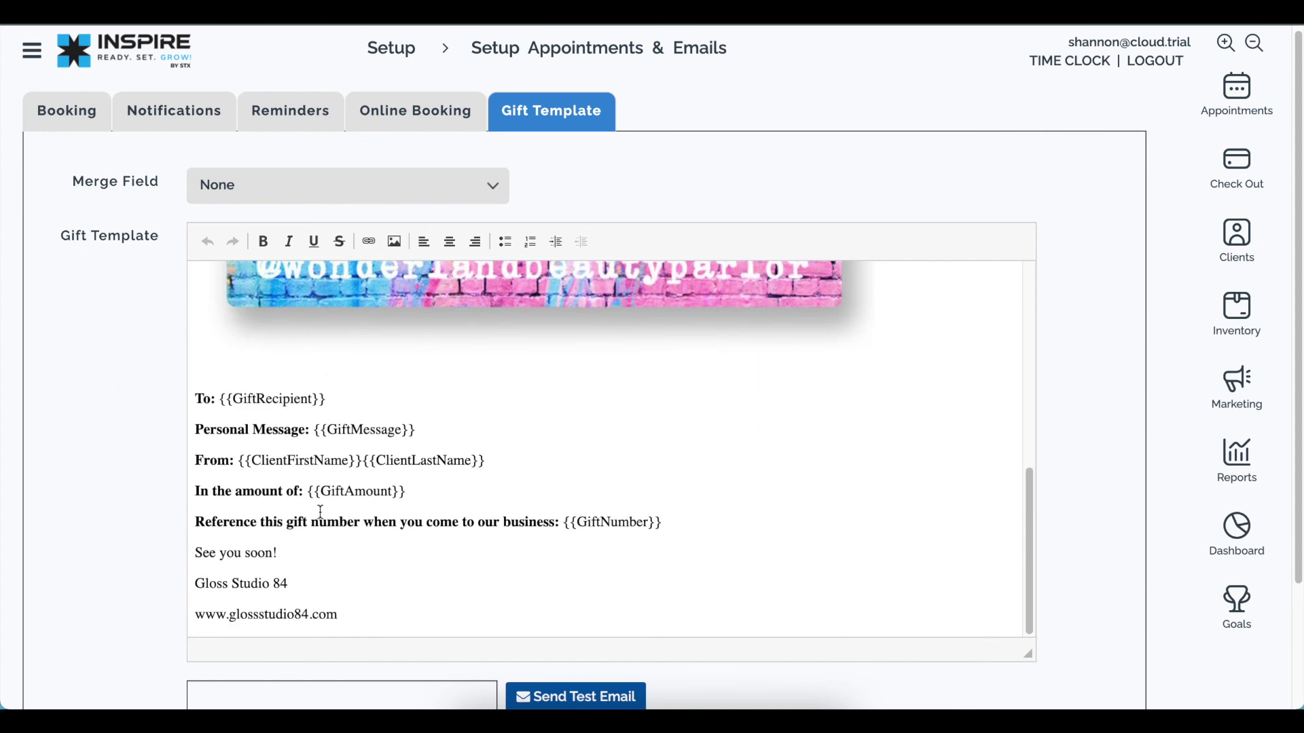
scroll(399, 594, down, 2)
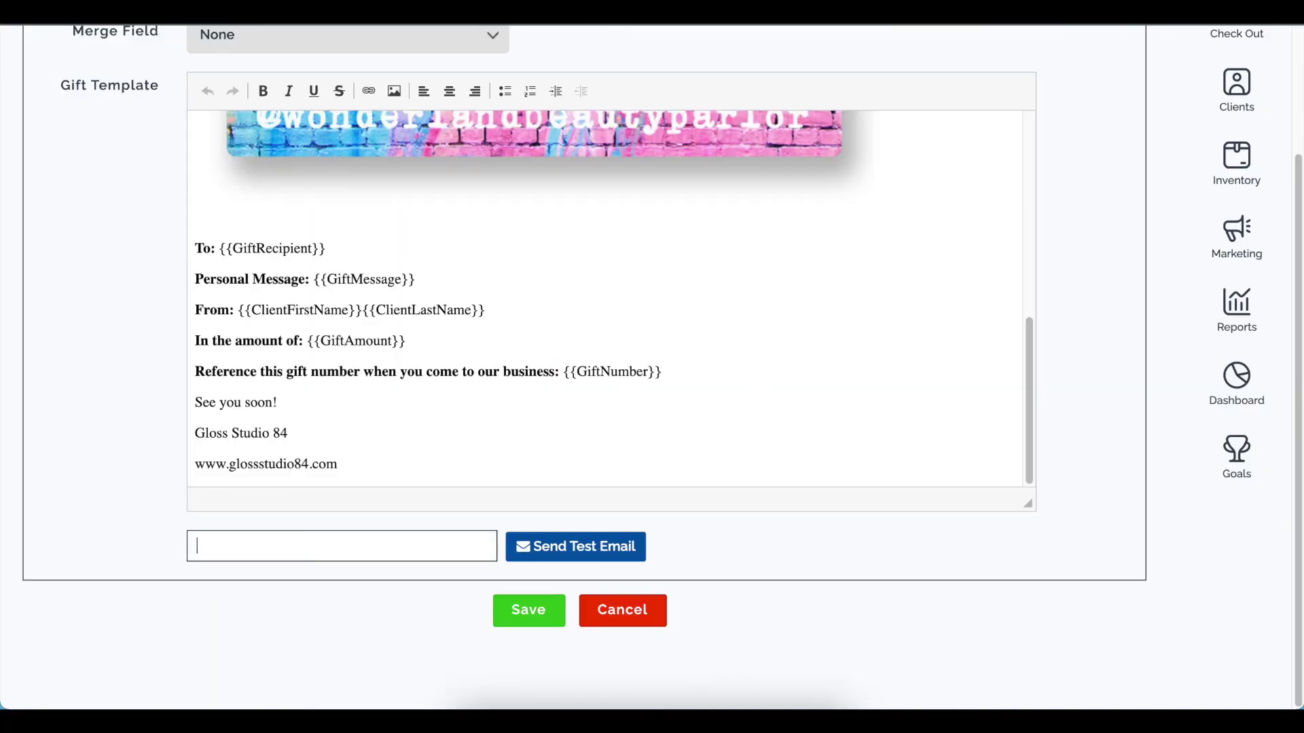
scroll(610, 304, up, 1)
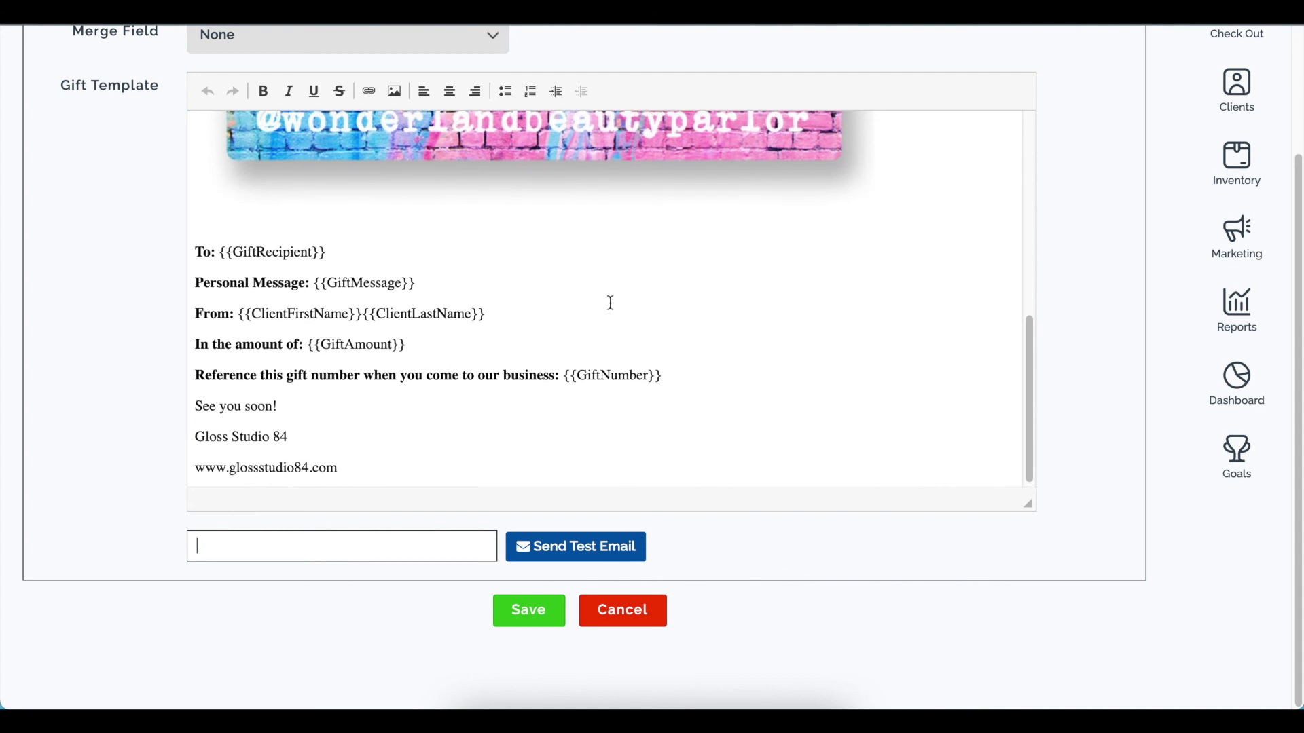
scroll(439, 275, up, 2)
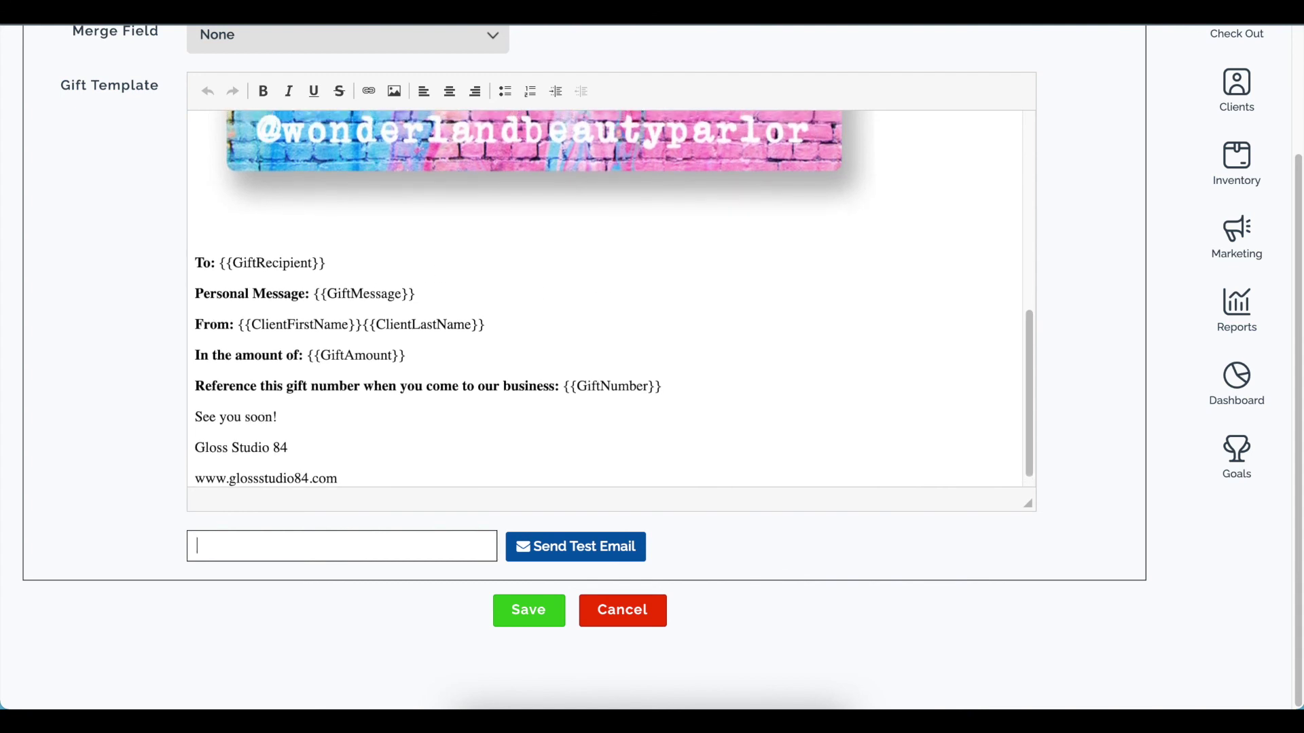
scroll(204, 176, up, 10)
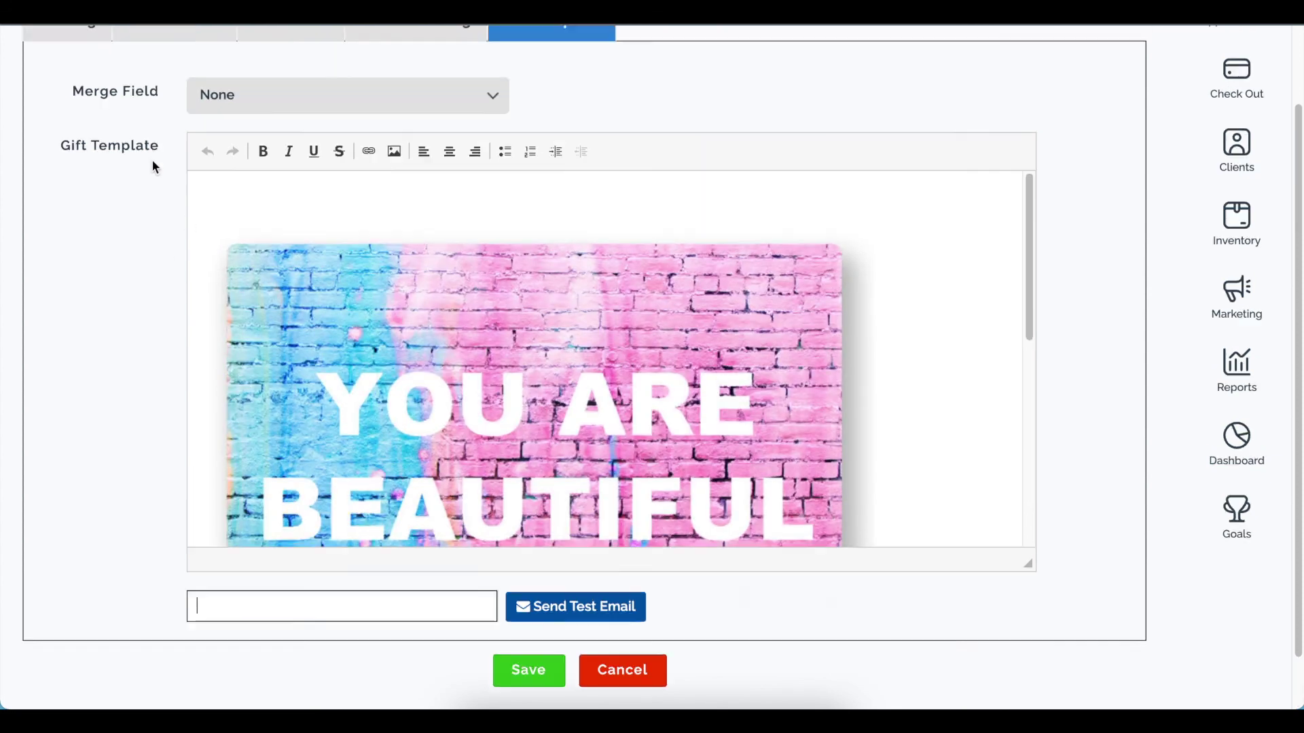
Exit Setup Appointments & Emails discarding changes, and open the App Testing group in Setup Permissions under Setup Workers.
click(402, 54)
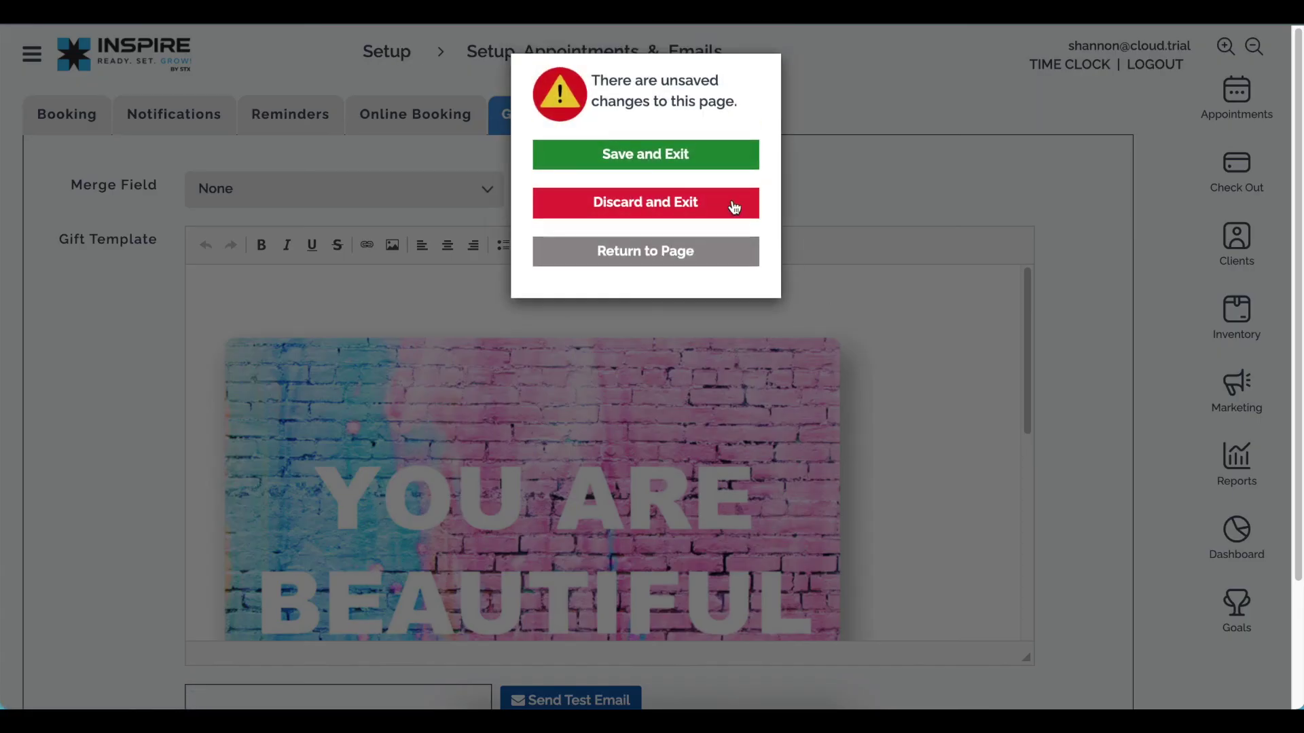
click(650, 198)
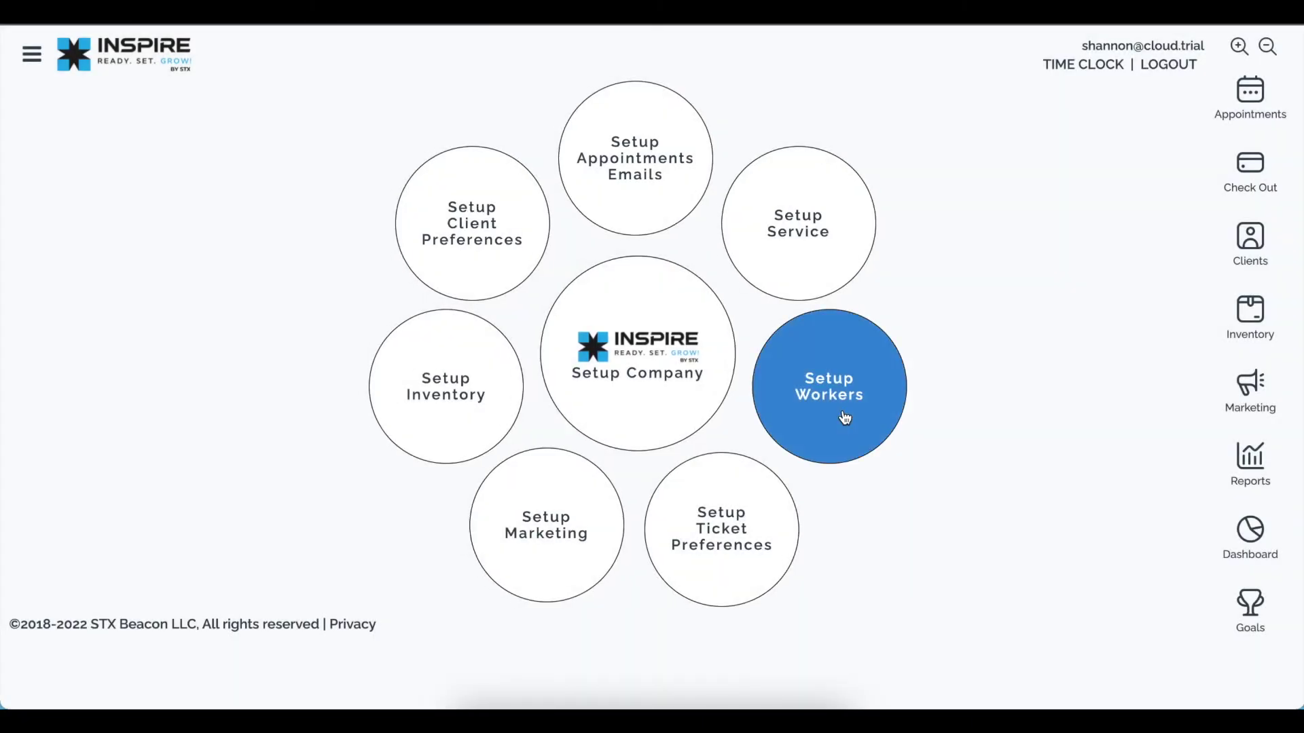
click(844, 416)
click(280, 289)
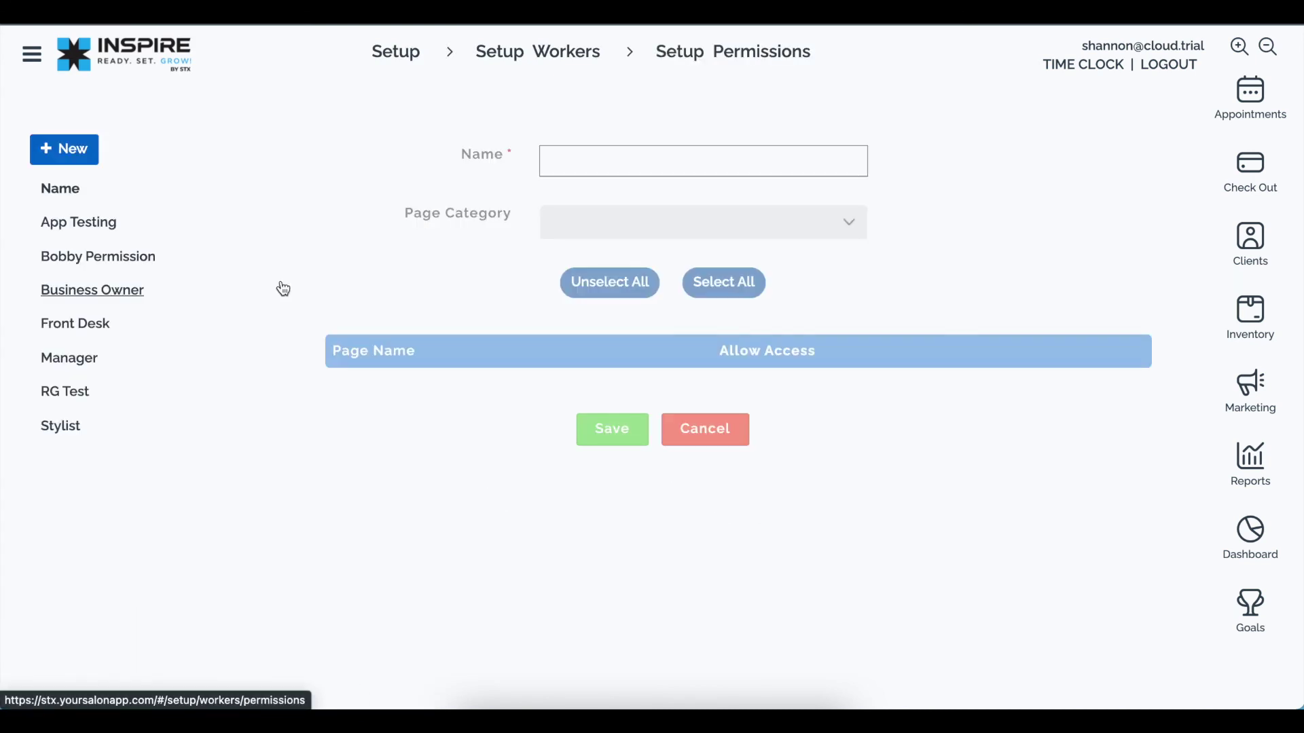
click(96, 226)
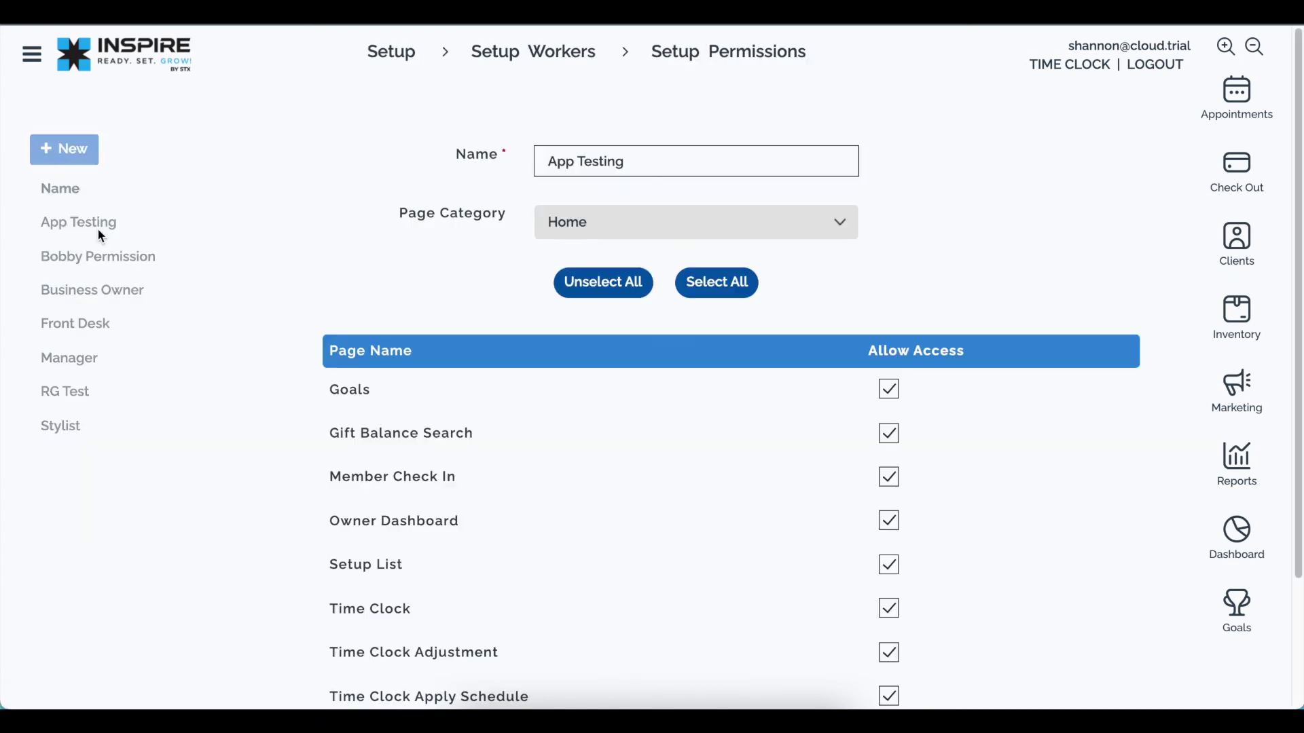
Show the Appointments page category for App Testing and review its page access permissions, including Check In and Appointment Check Out.
click(596, 225)
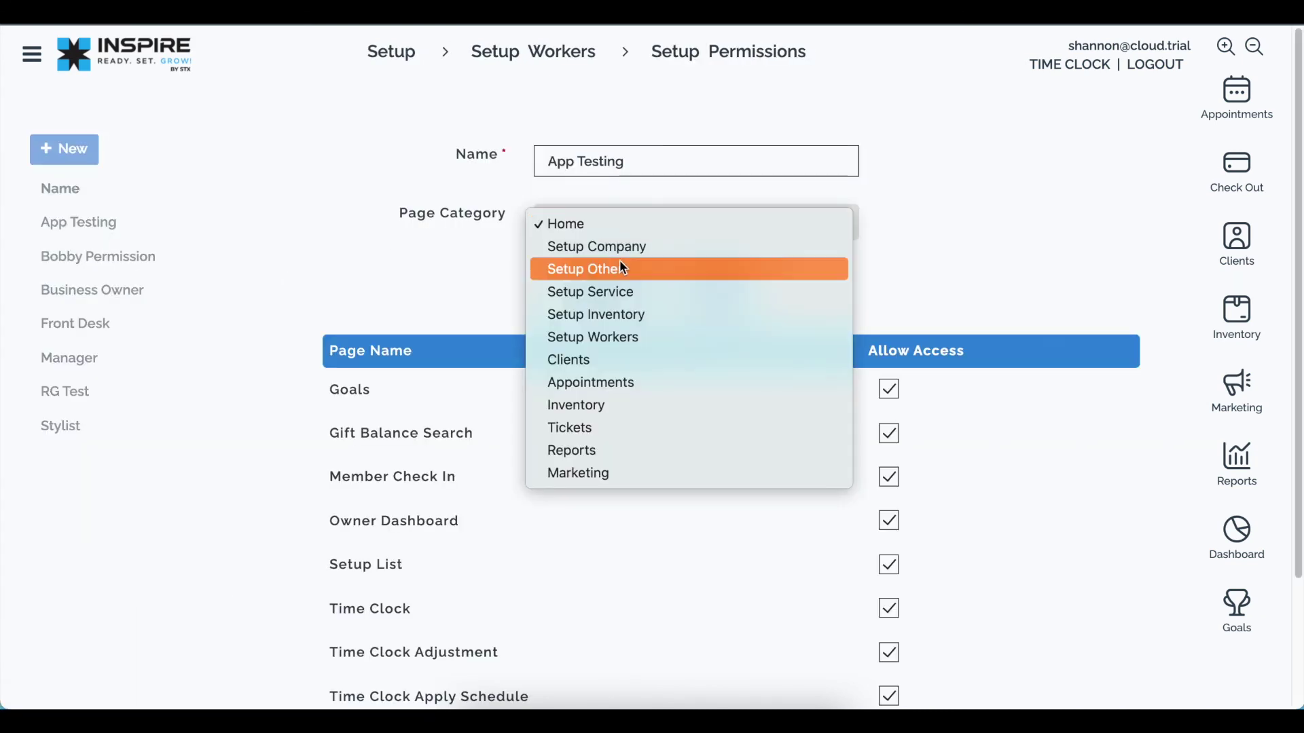
click(622, 380)
scroll(430, 460, down, 1)
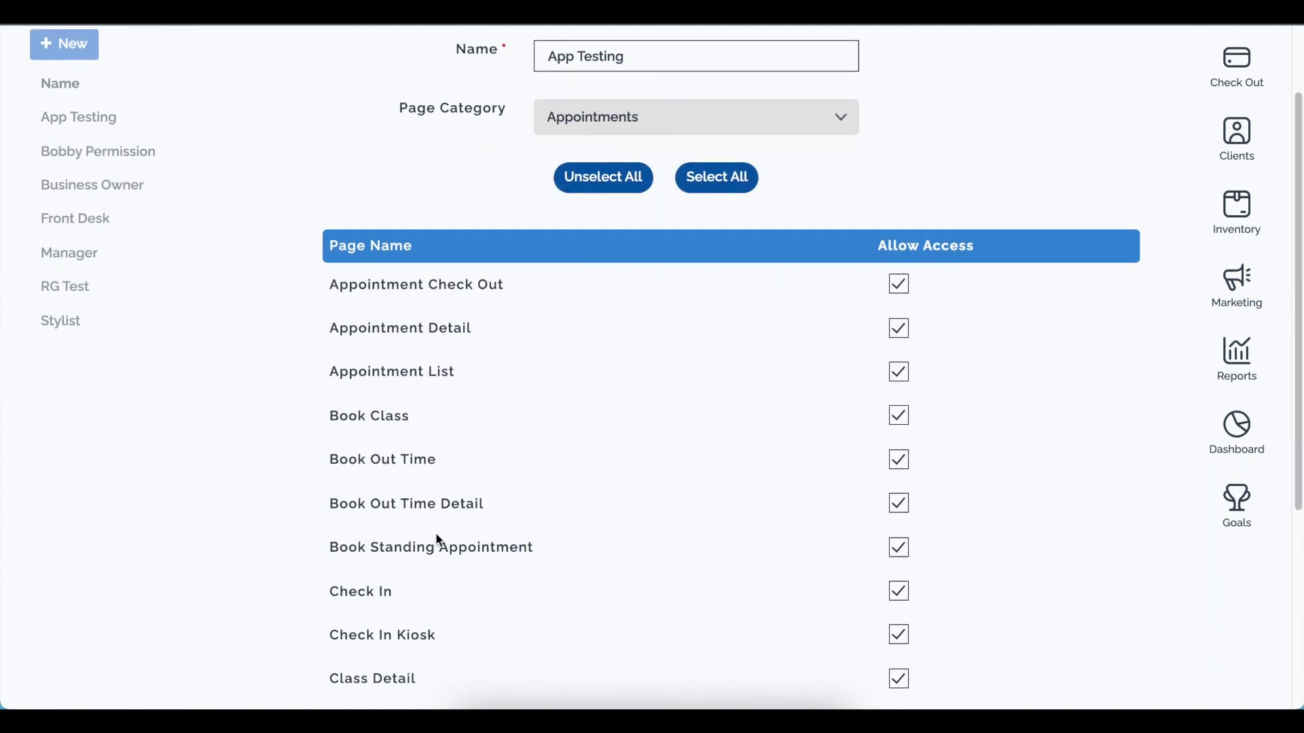
scroll(434, 533, down, 1)
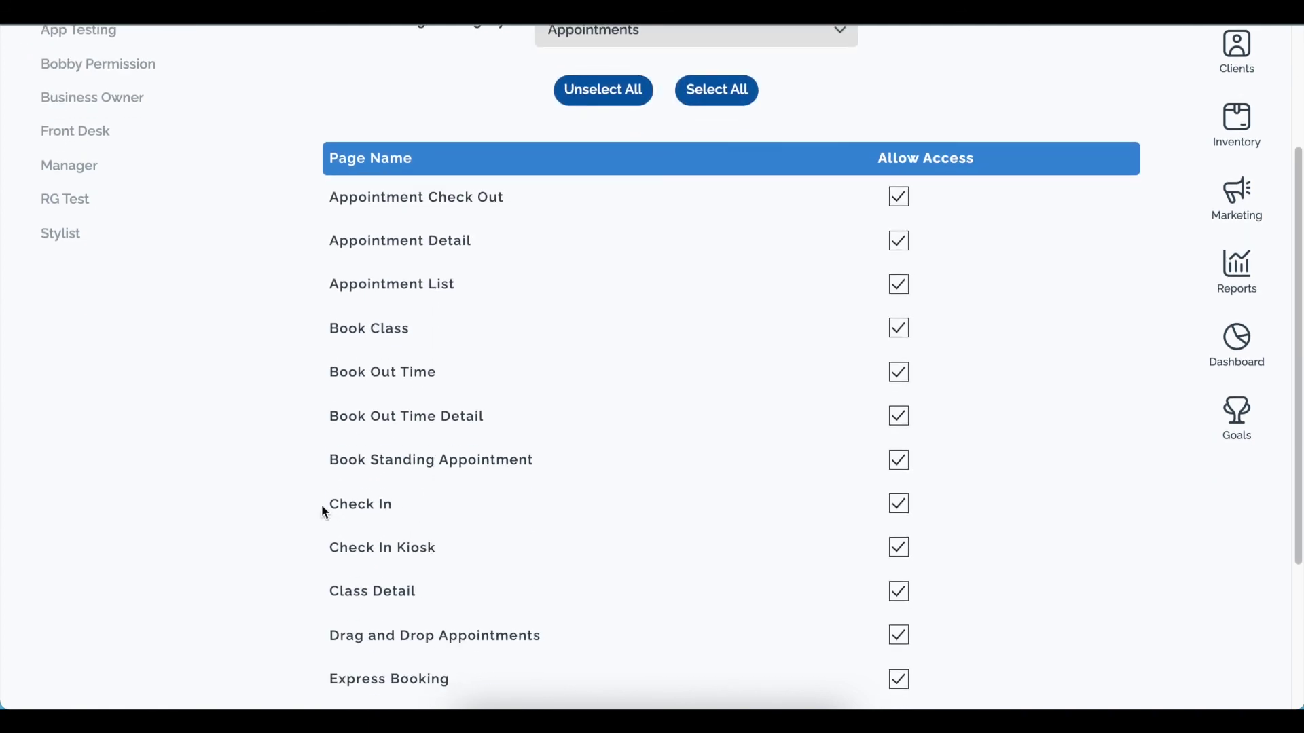
drag(326, 504, 502, 514)
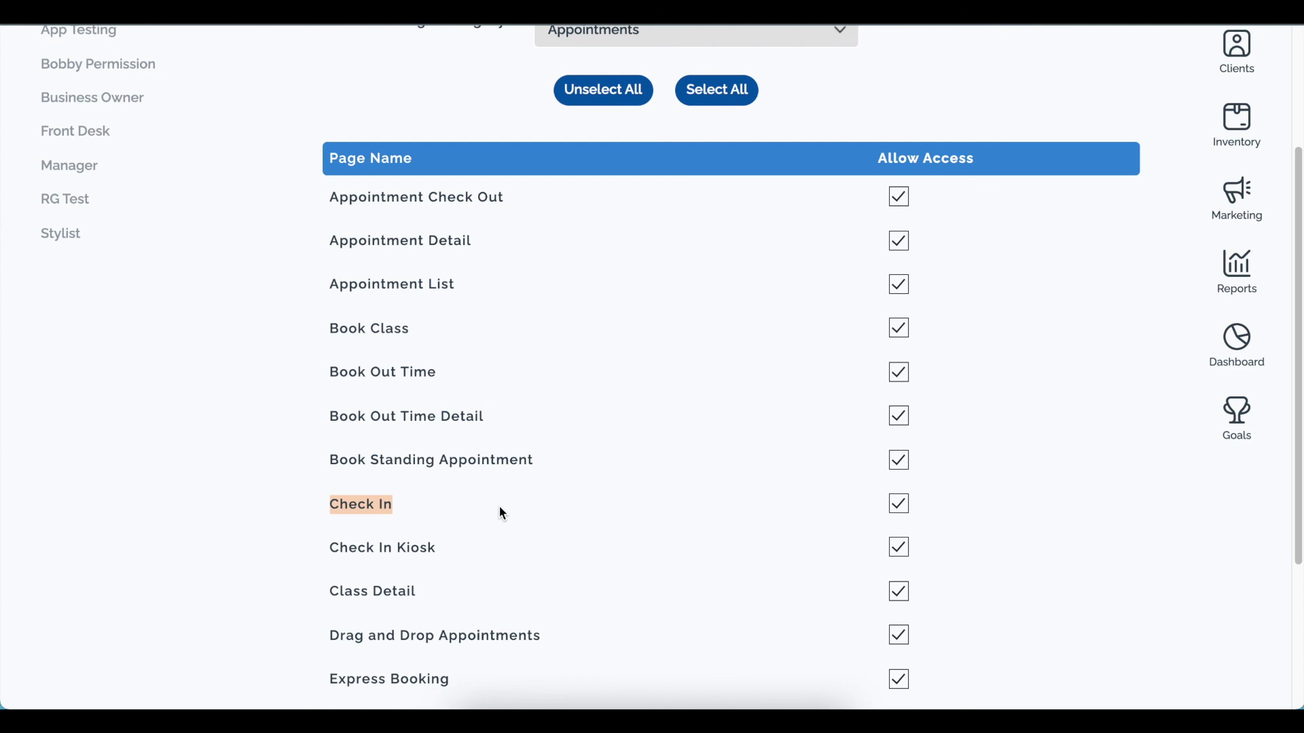
click(995, 516)
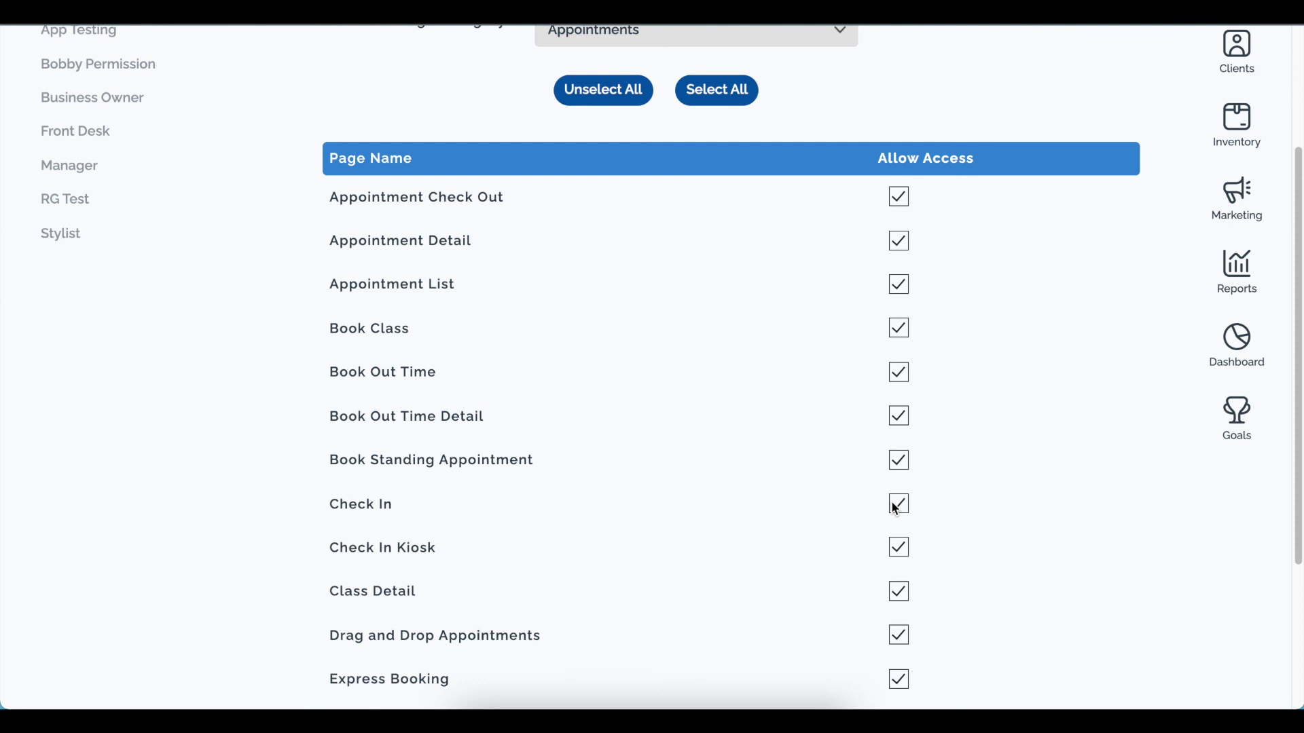
scroll(712, 480, down, 2)
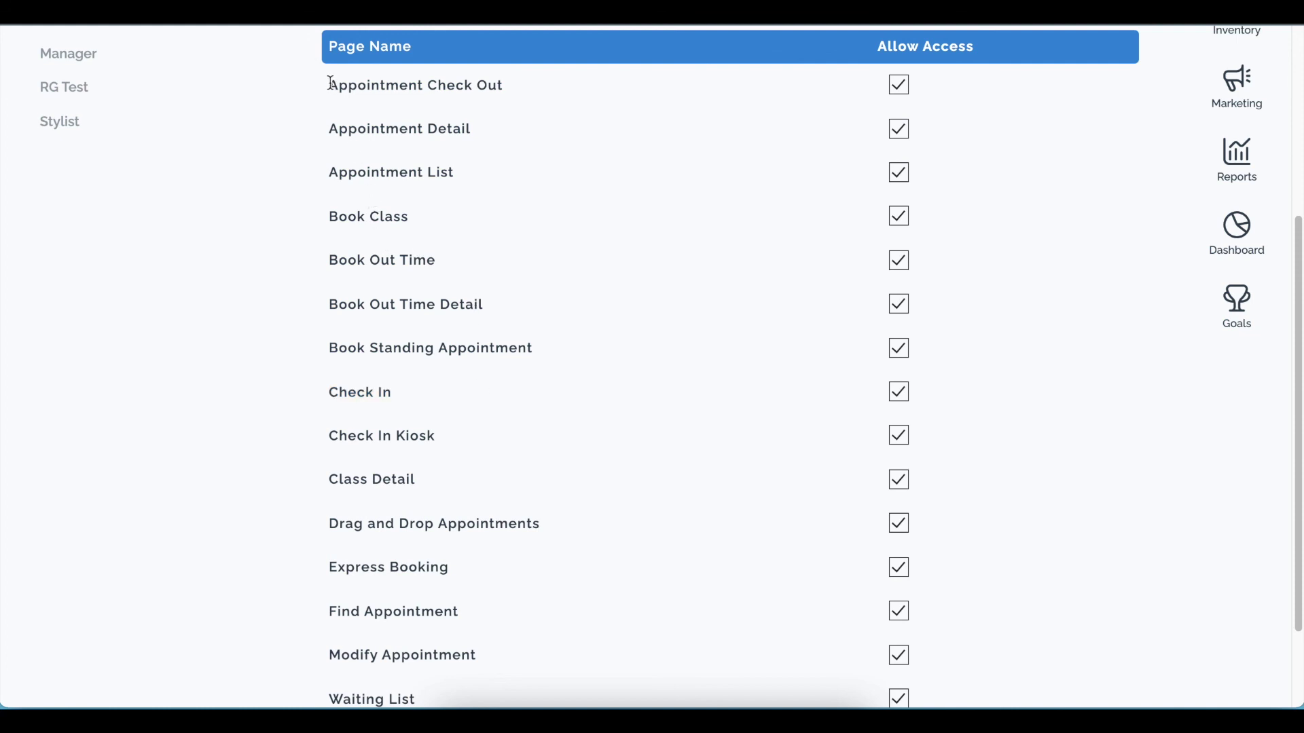
scroll(568, 180, up, 1)
scroll(568, 180, up, 3)
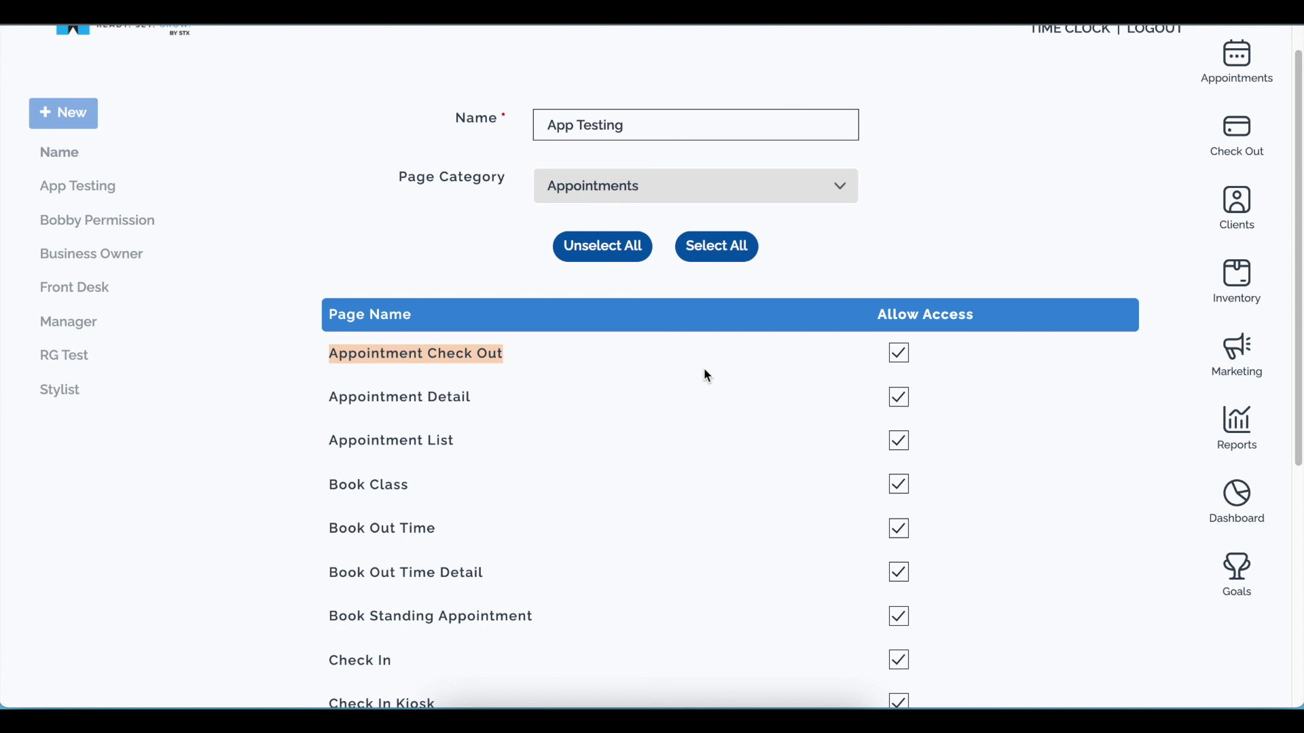
scroll(686, 367, up, 1)
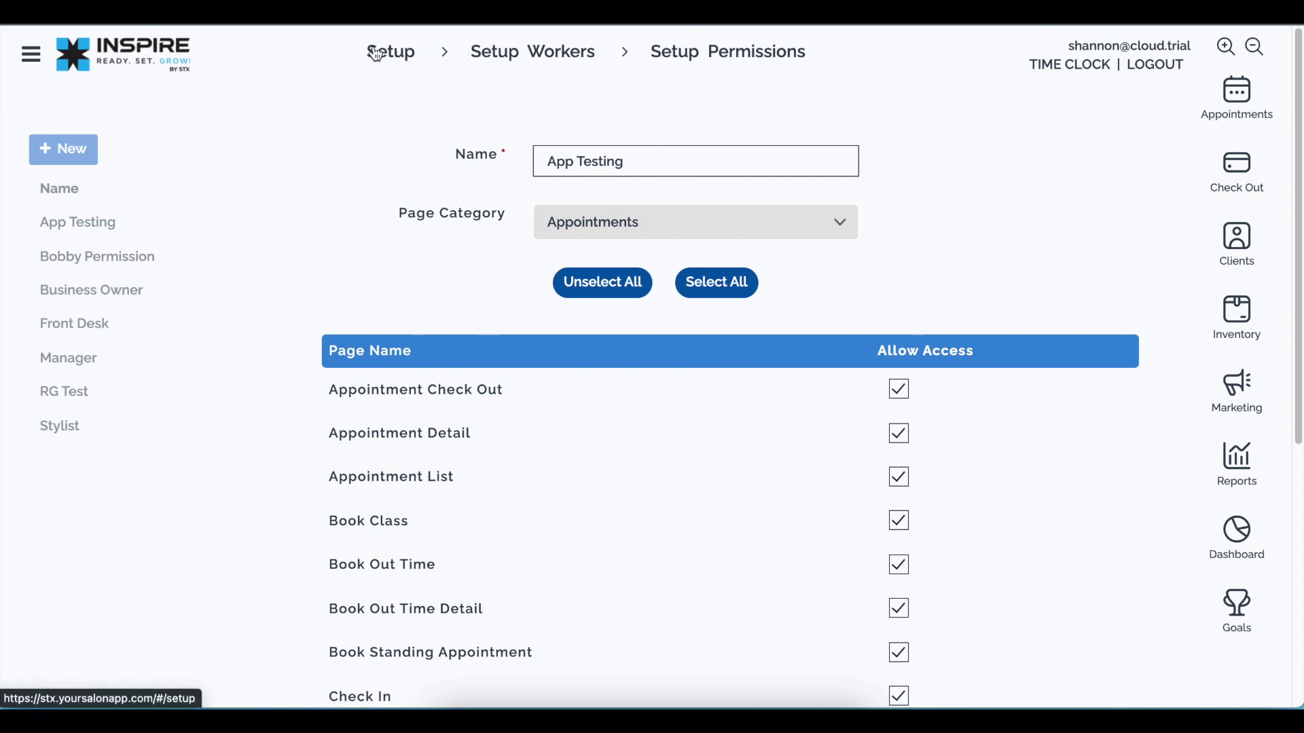
Return to Setup Workers and open the first listed worker's profile in Worker Details.
click(561, 56)
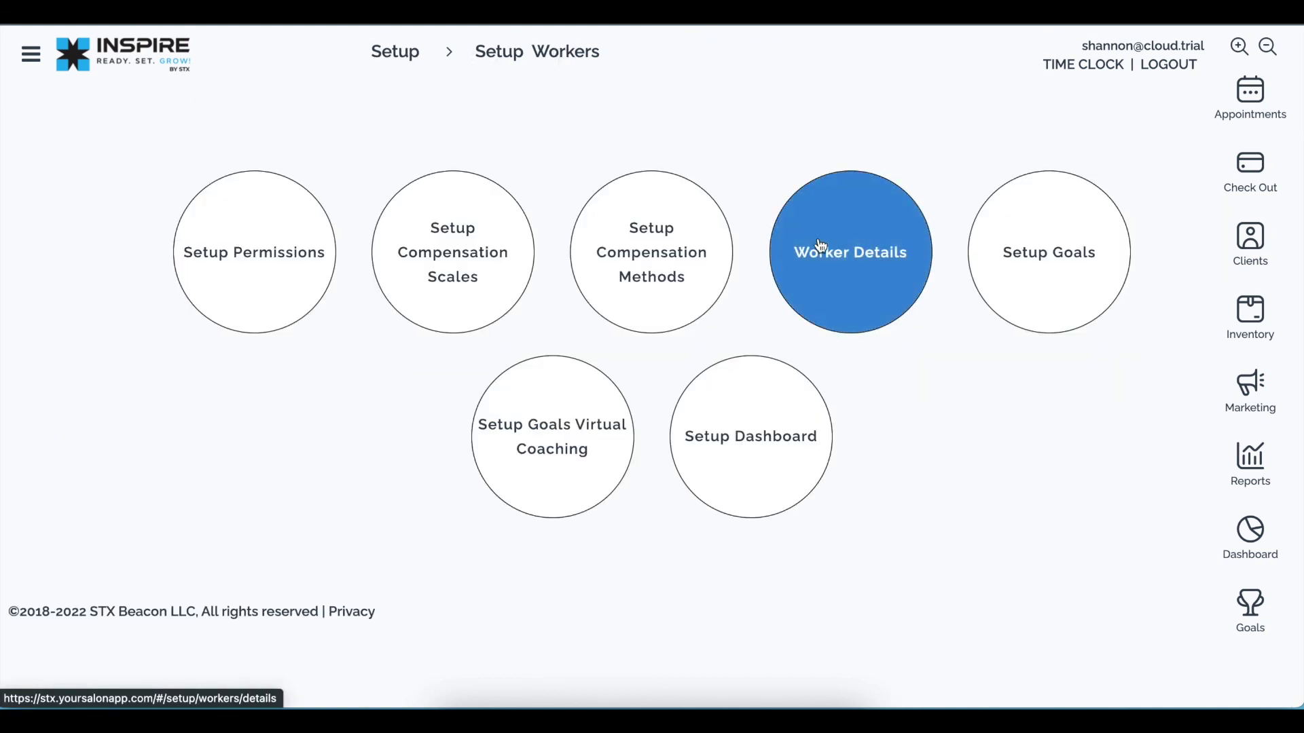
click(836, 265)
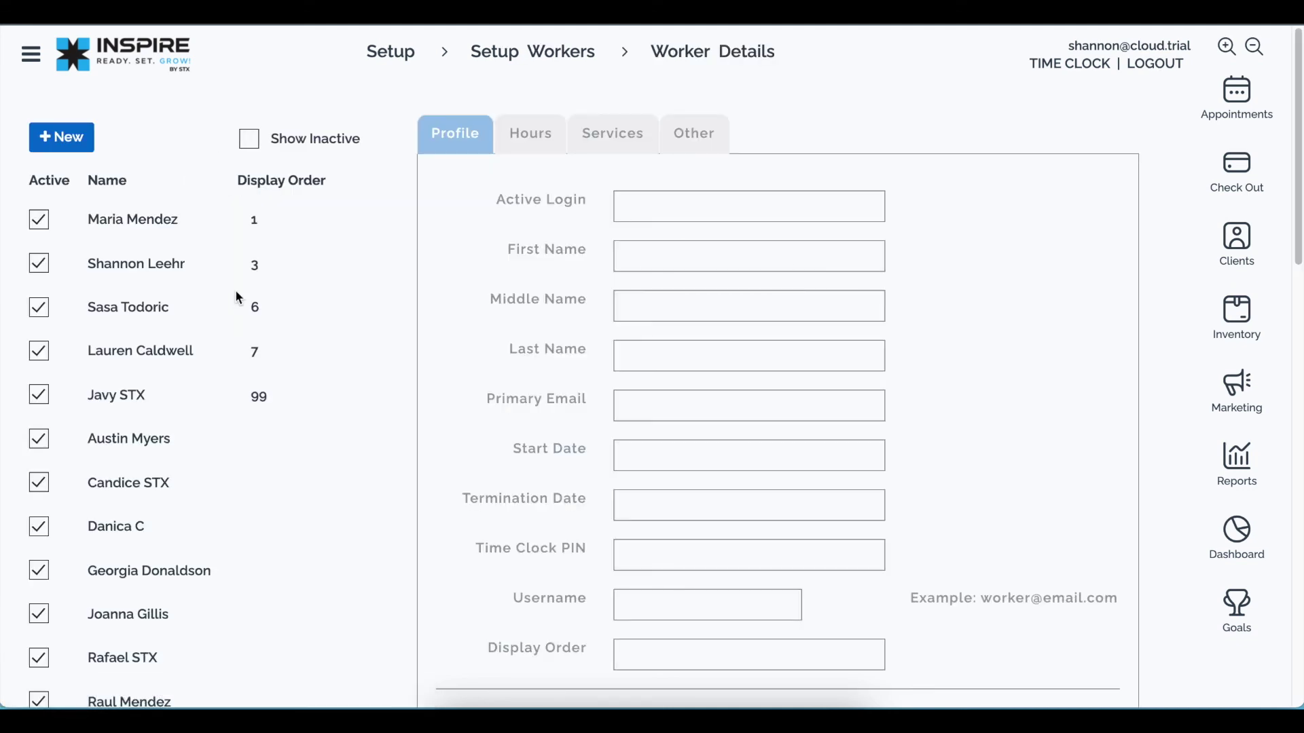
click(141, 216)
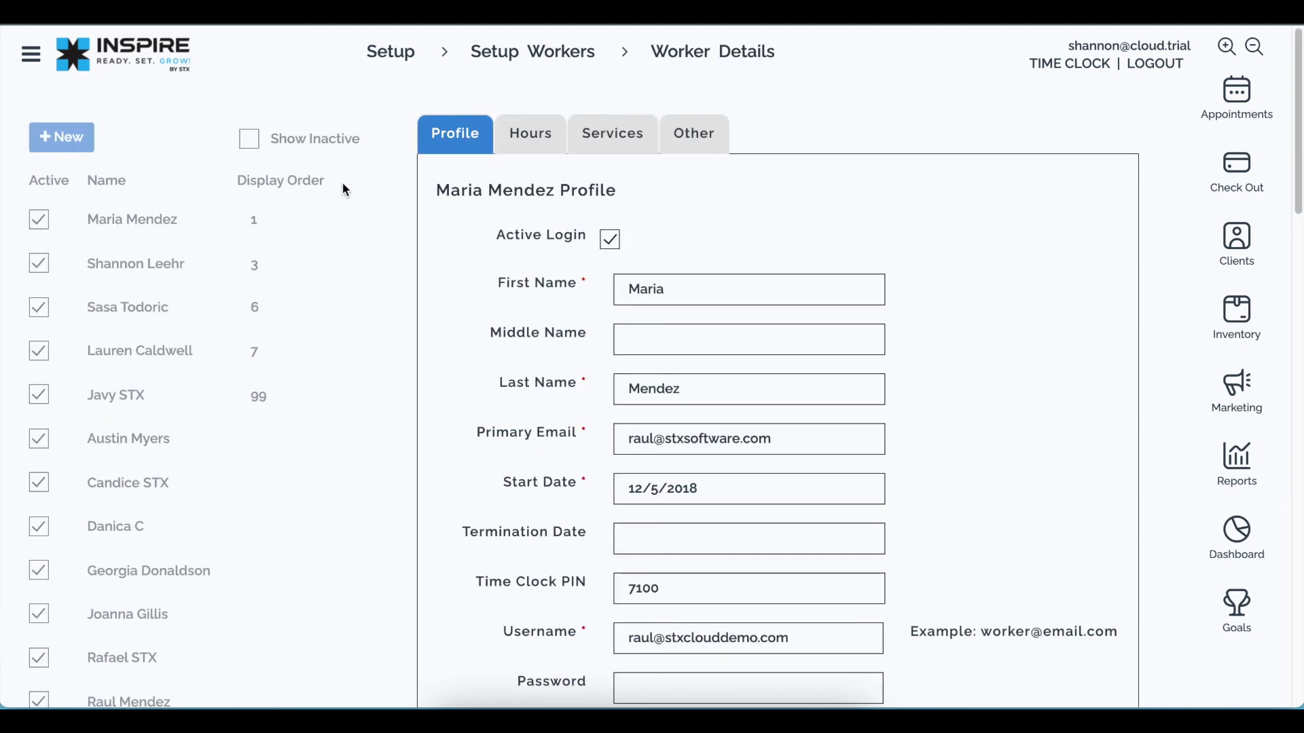
Examine the worker's scheduled and online availability hours and view the Copy Hours From choices without selecting one.
click(535, 137)
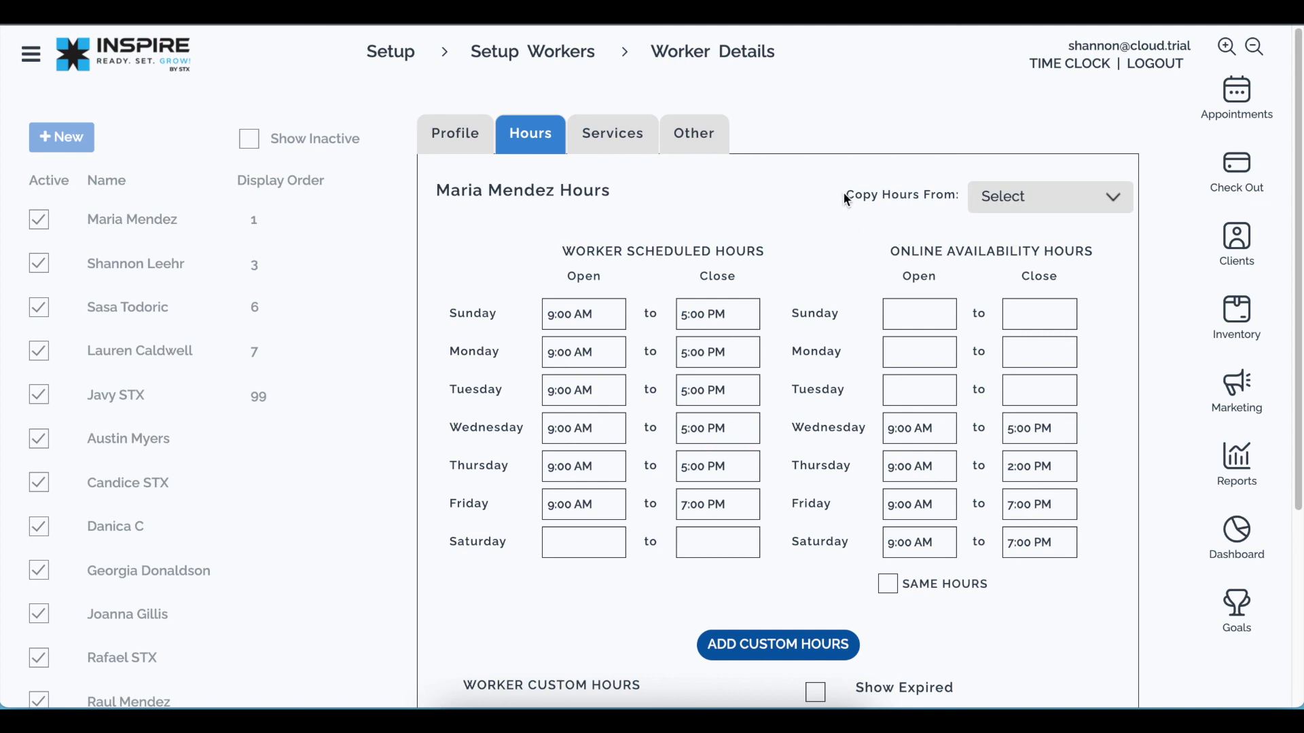
click(1030, 198)
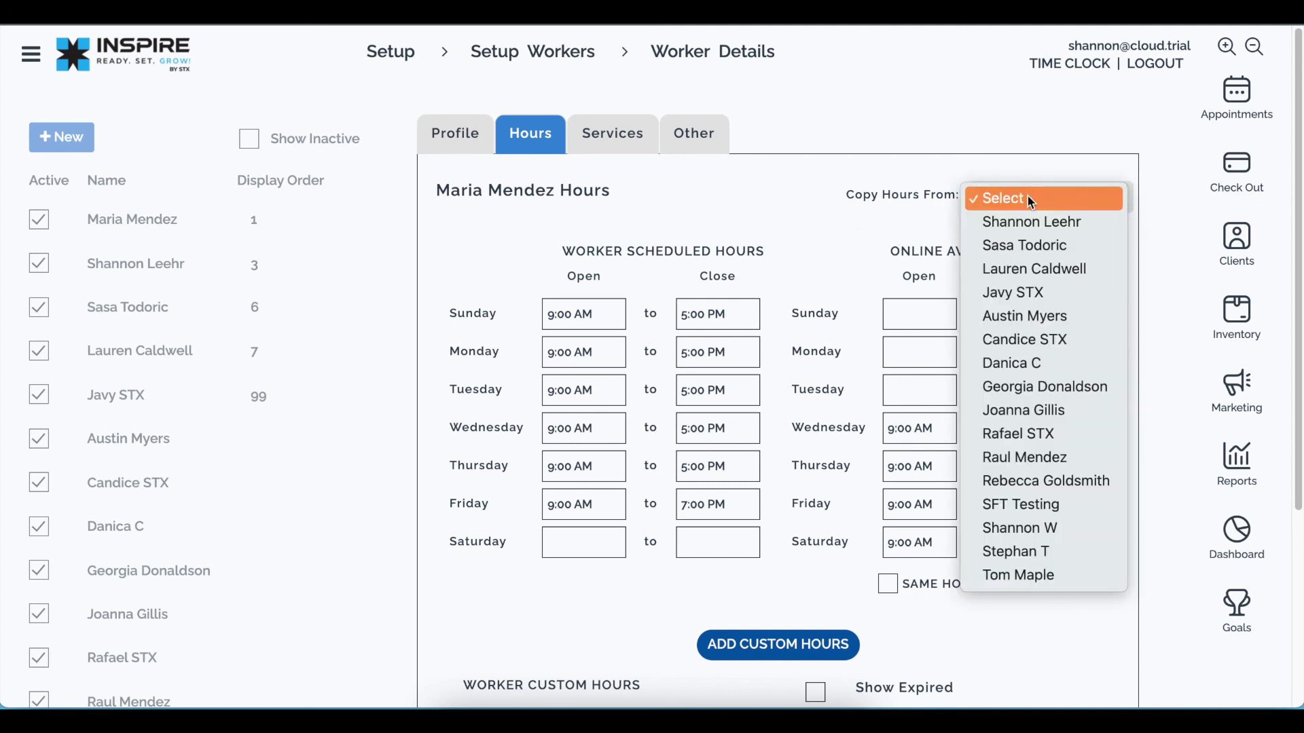
click(1030, 198)
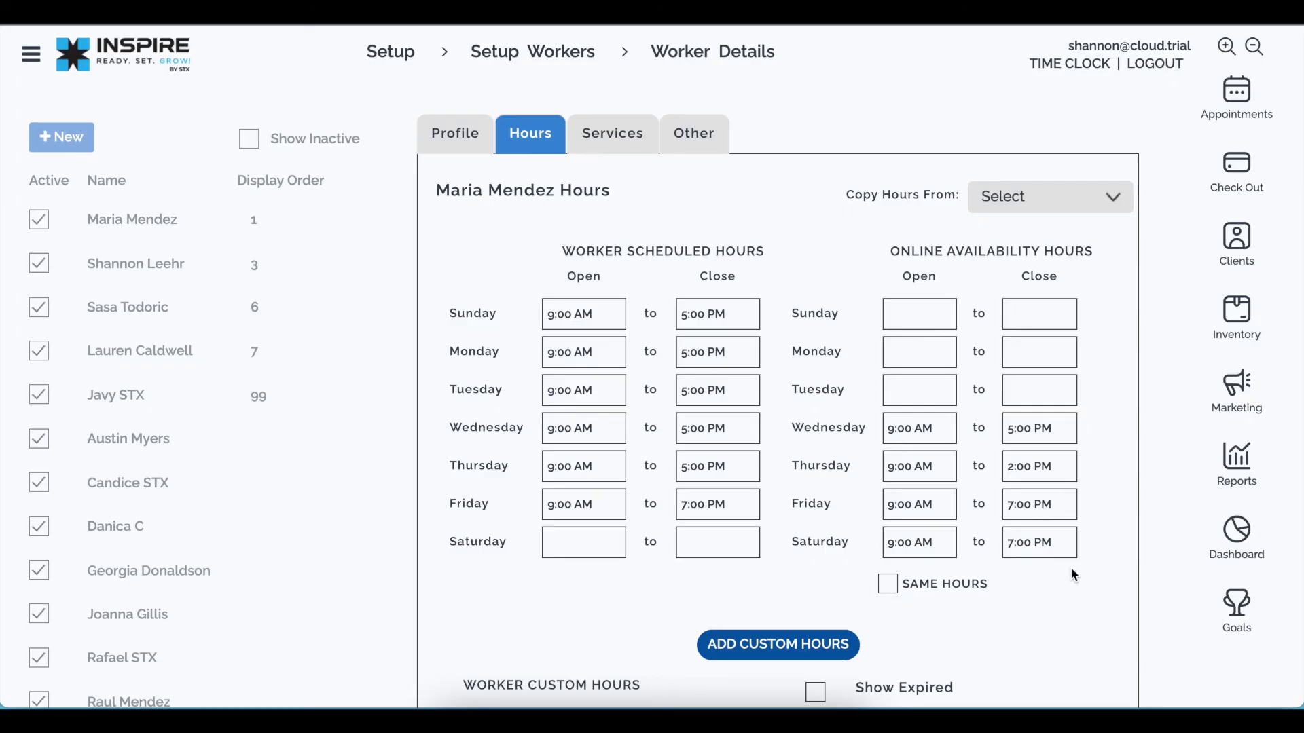
scroll(1061, 584, down, 1)
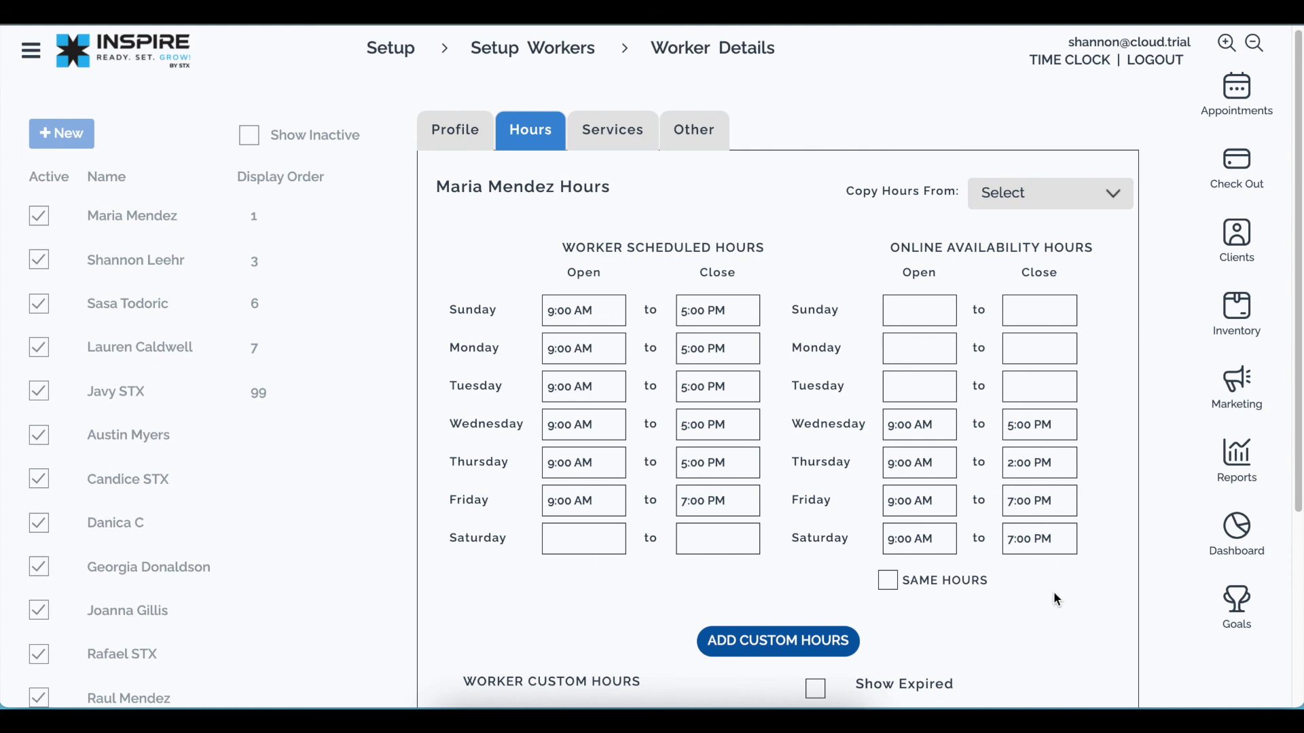
scroll(1033, 667, up, 1)
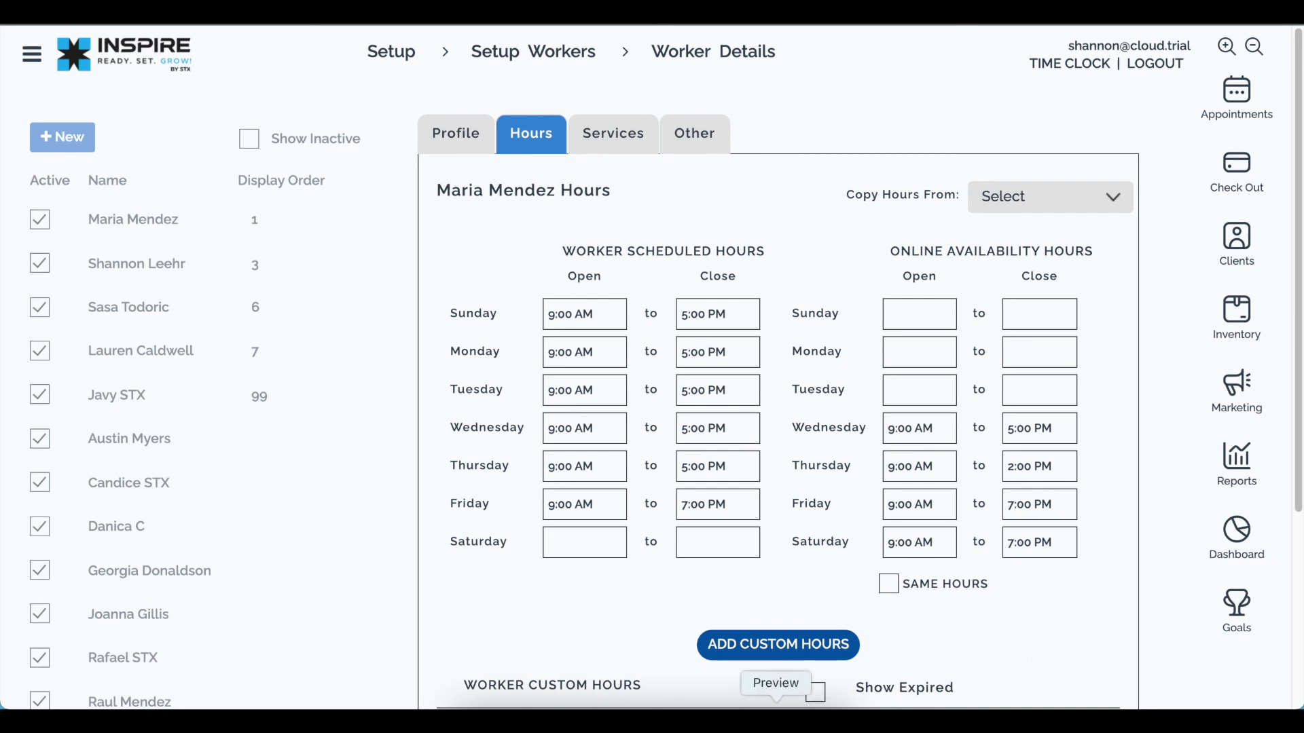
Go to the Appointments page in the new Inspire version.
click(776, 706)
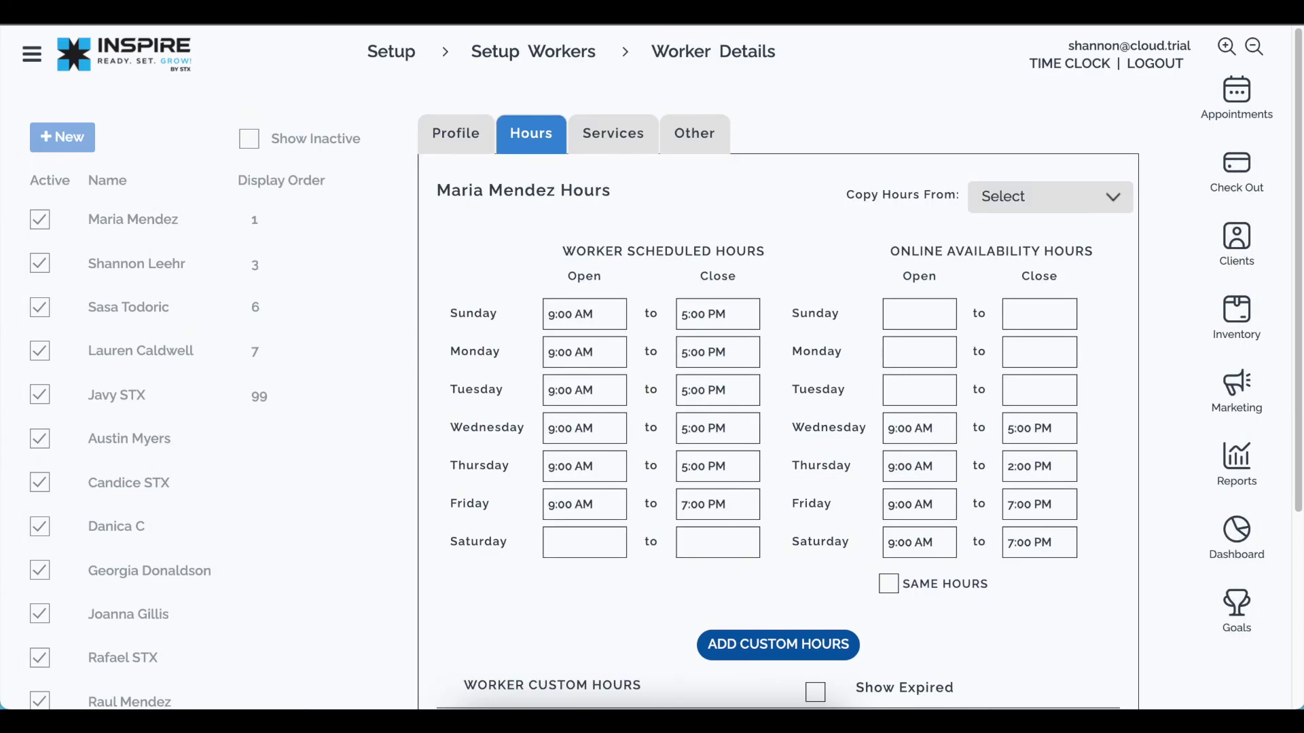
click(1238, 98)
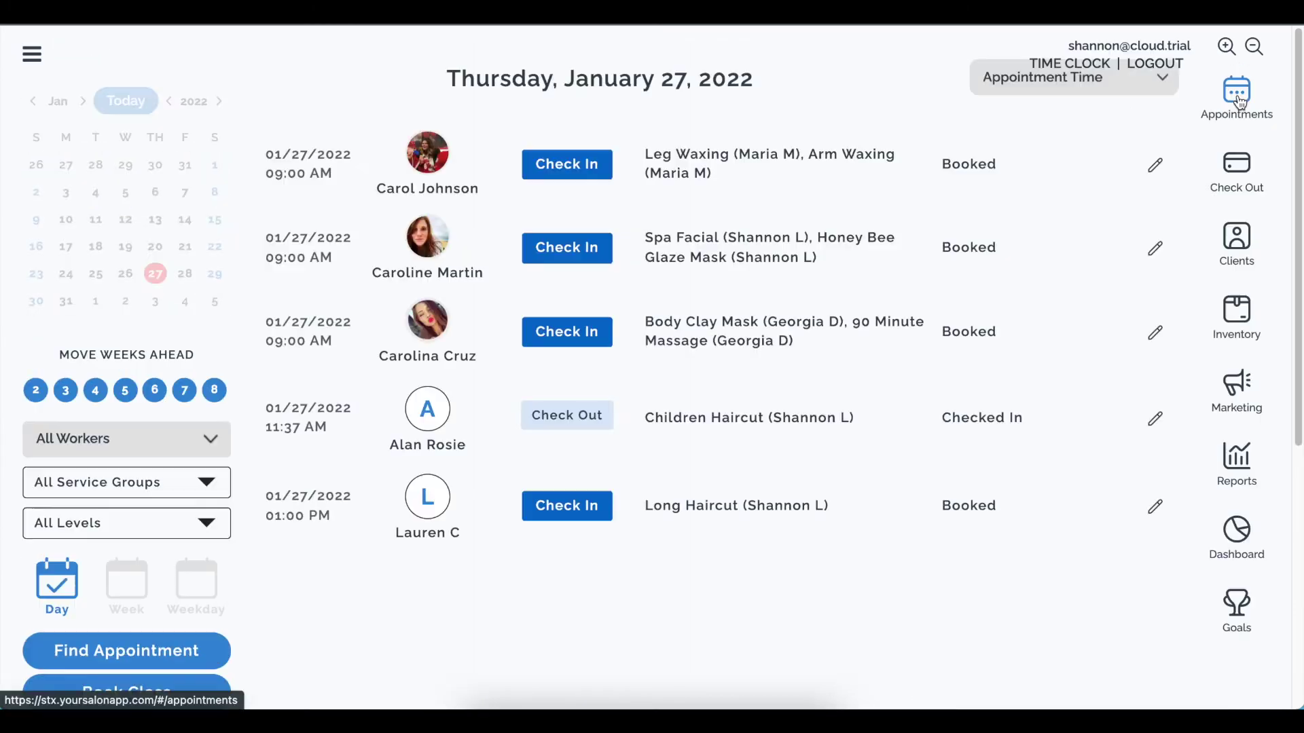